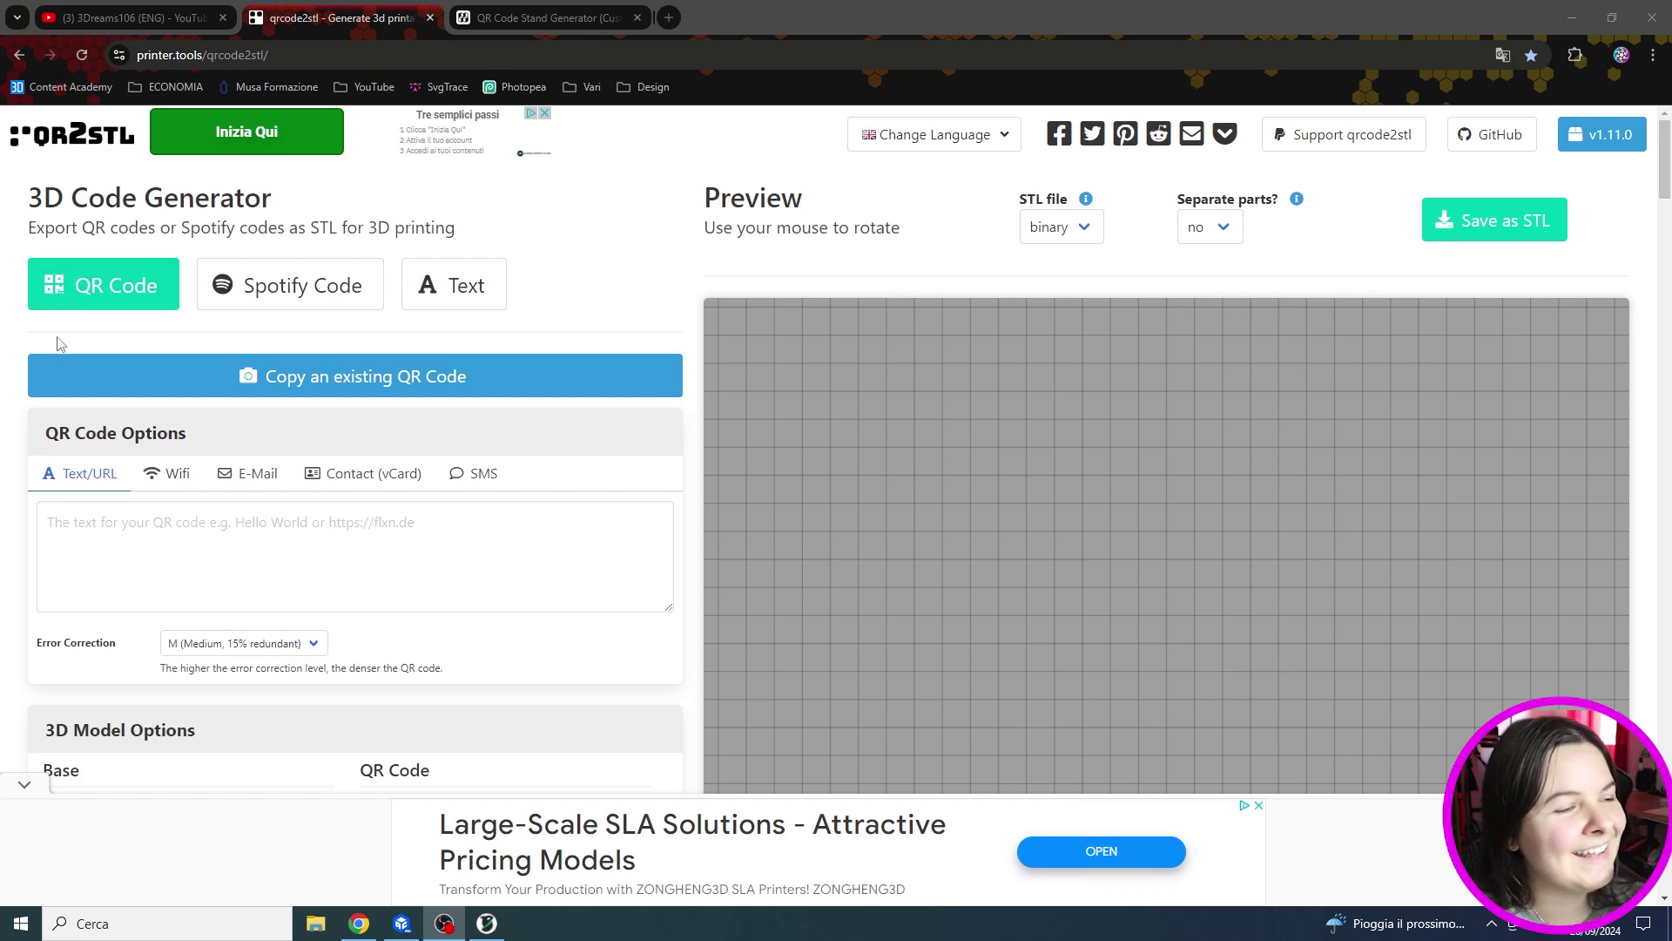
scroll(144, 352, down, 1)
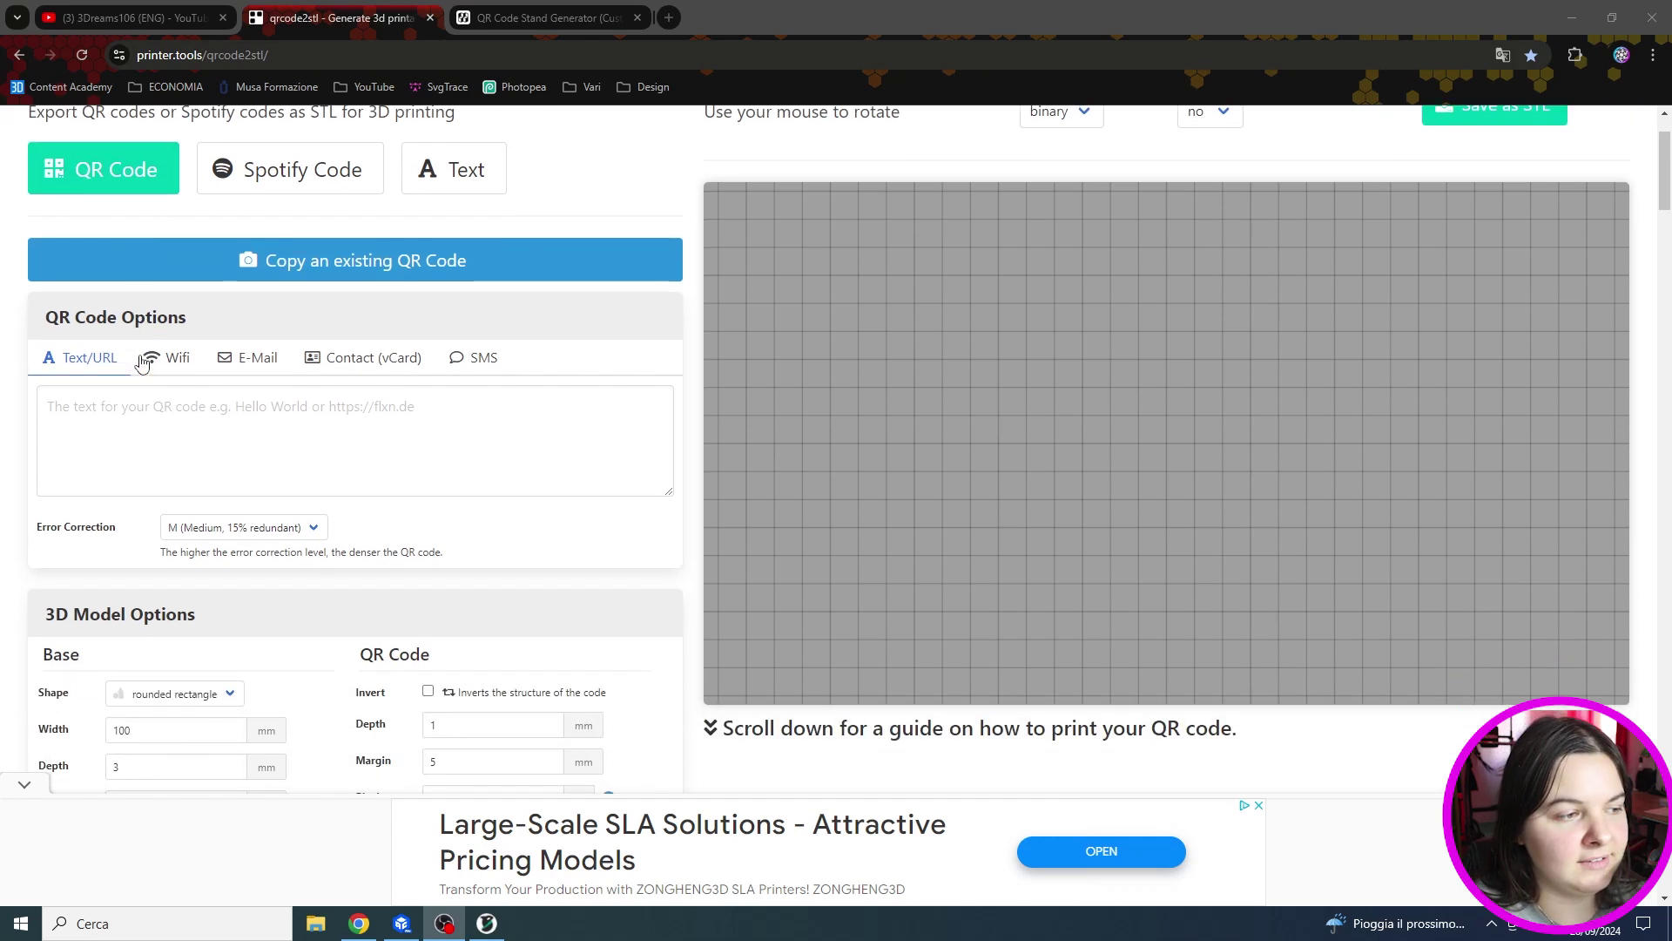
click(188, 412)
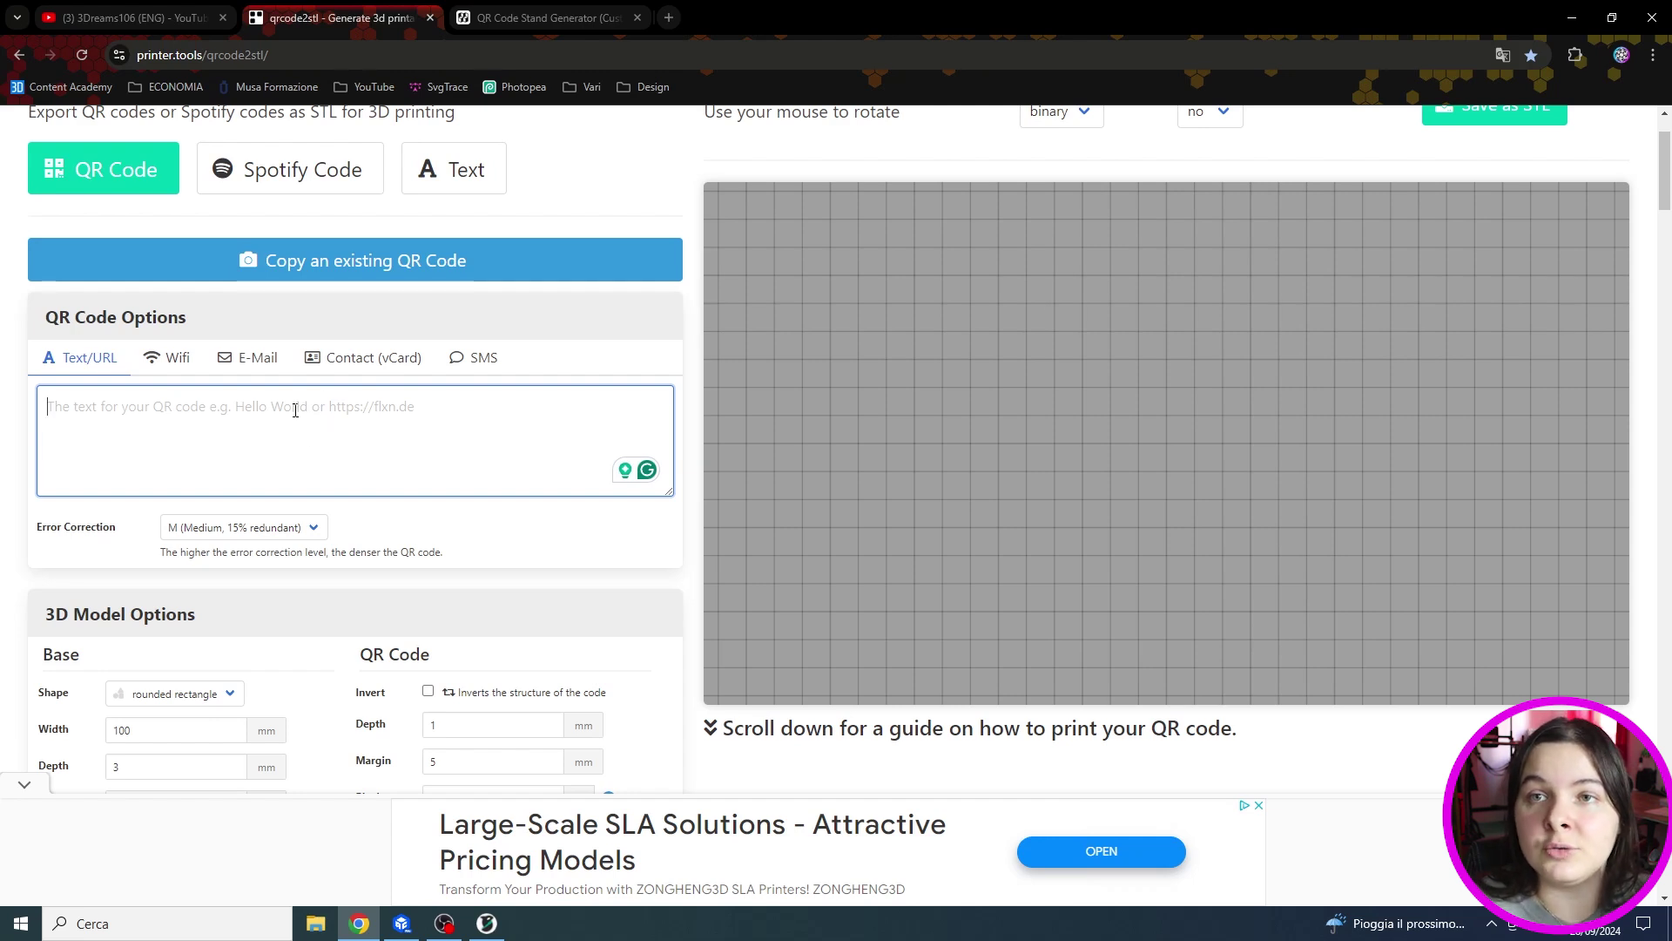
click(132, 12)
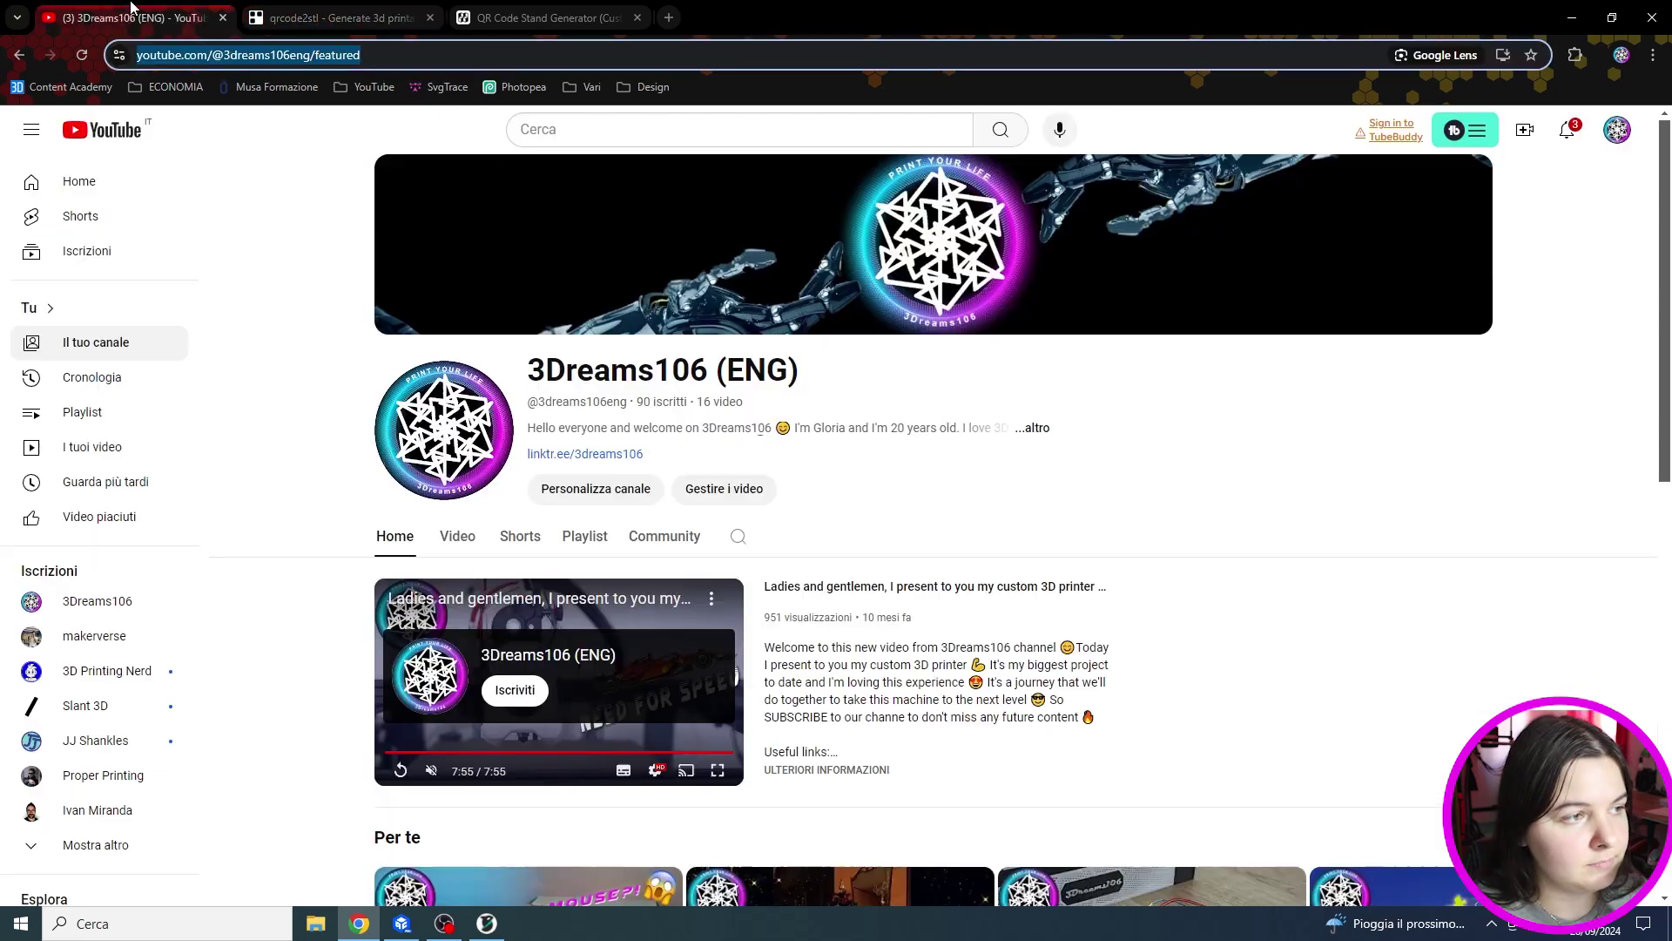
click(335, 18)
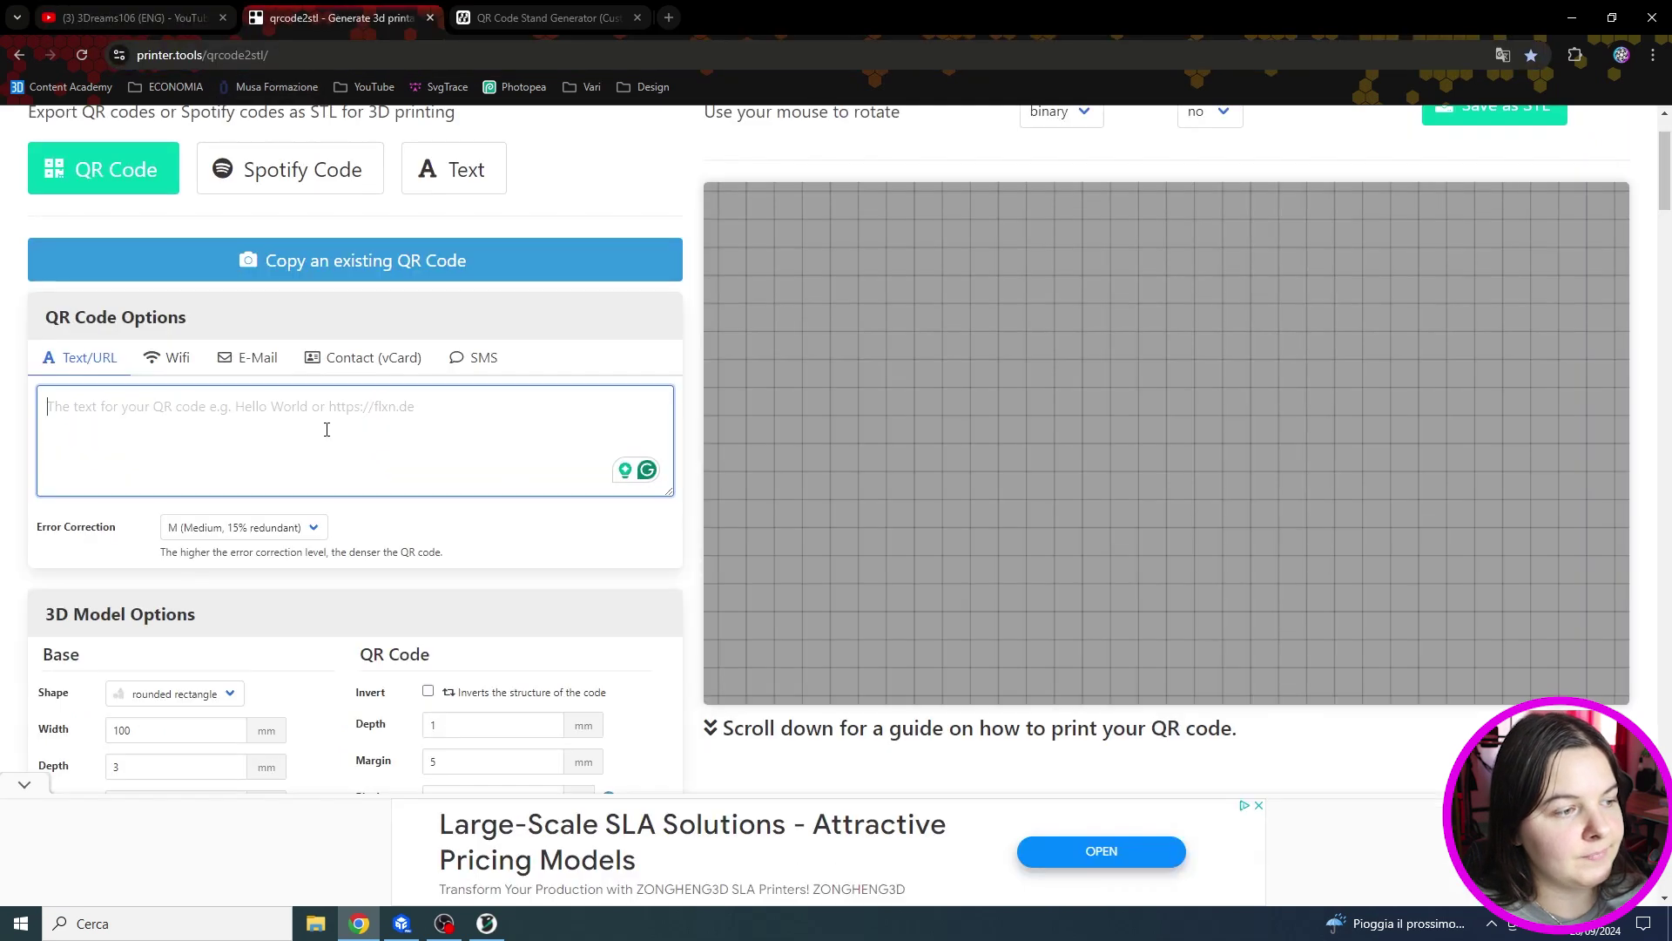
text(https://www.youtube.com/@3dreams106eng/featured)
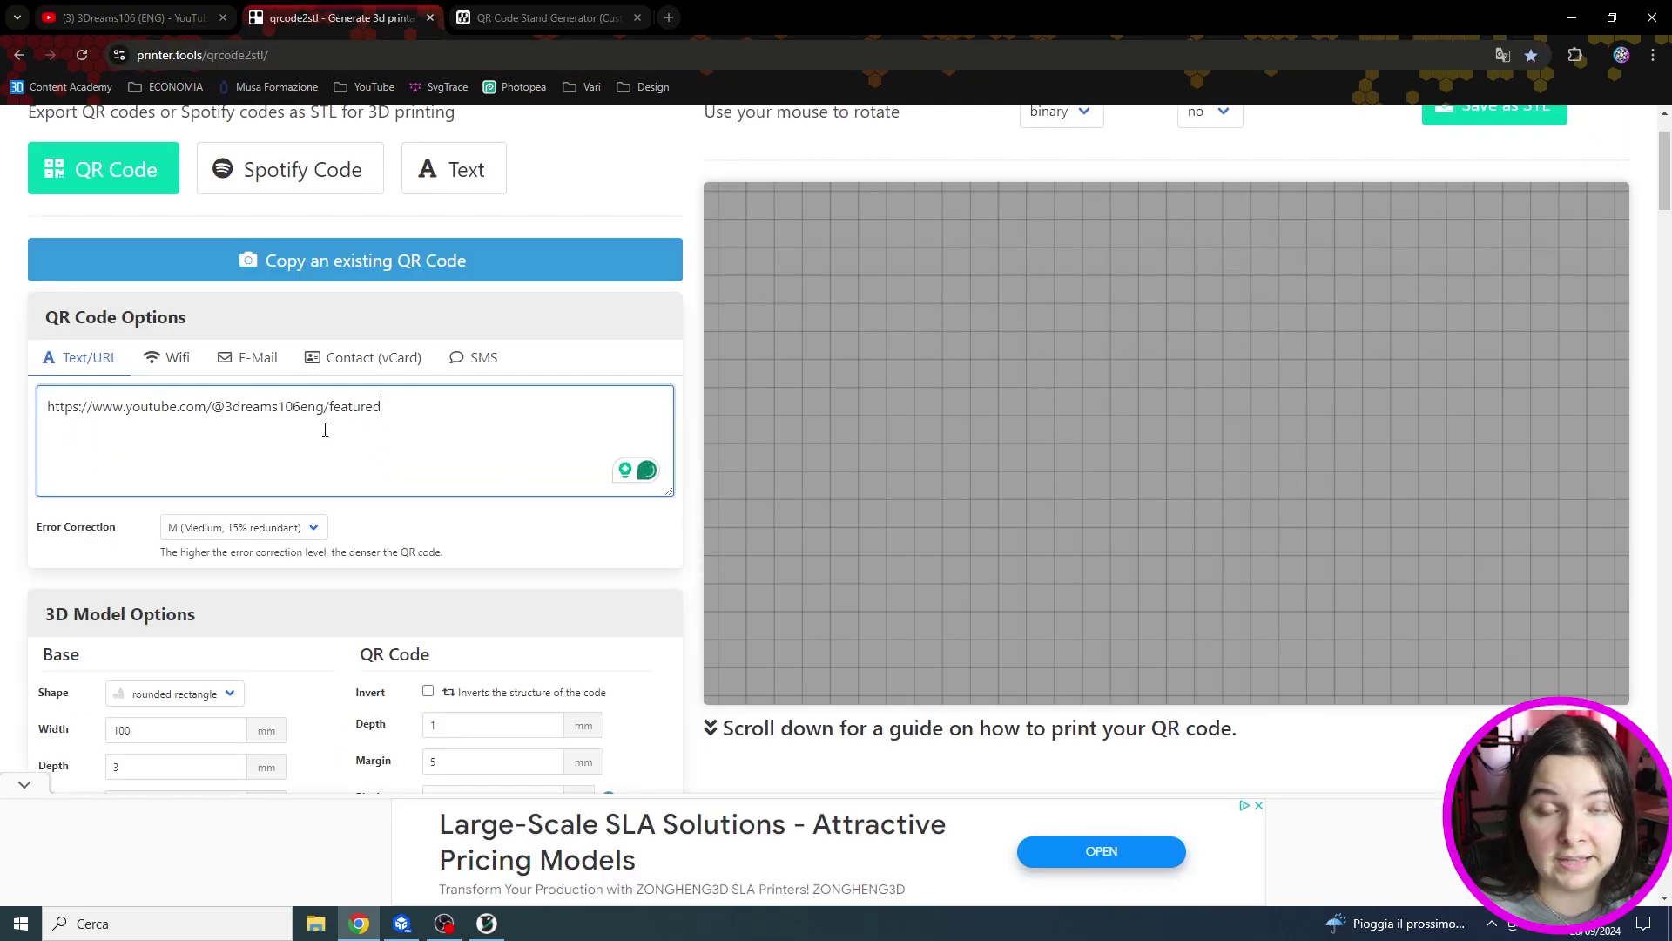
Review the available error correction levels for the QR code without choosing a different one
scroll(324, 429, down, 1)
triple_click(23, 424)
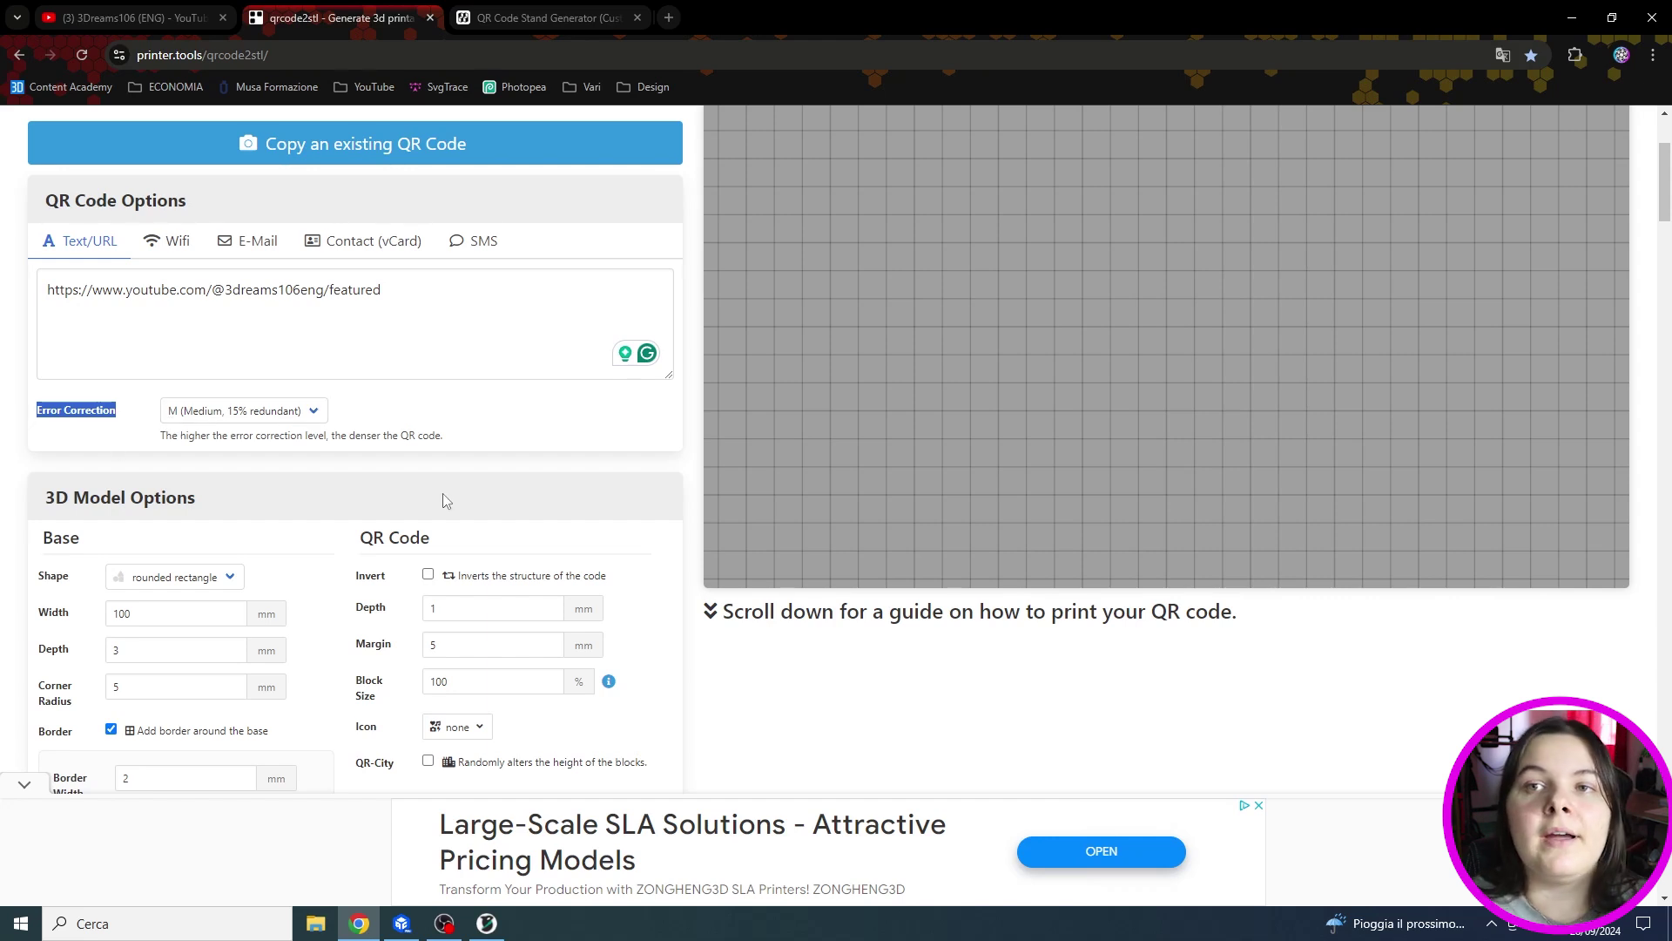
click(279, 411)
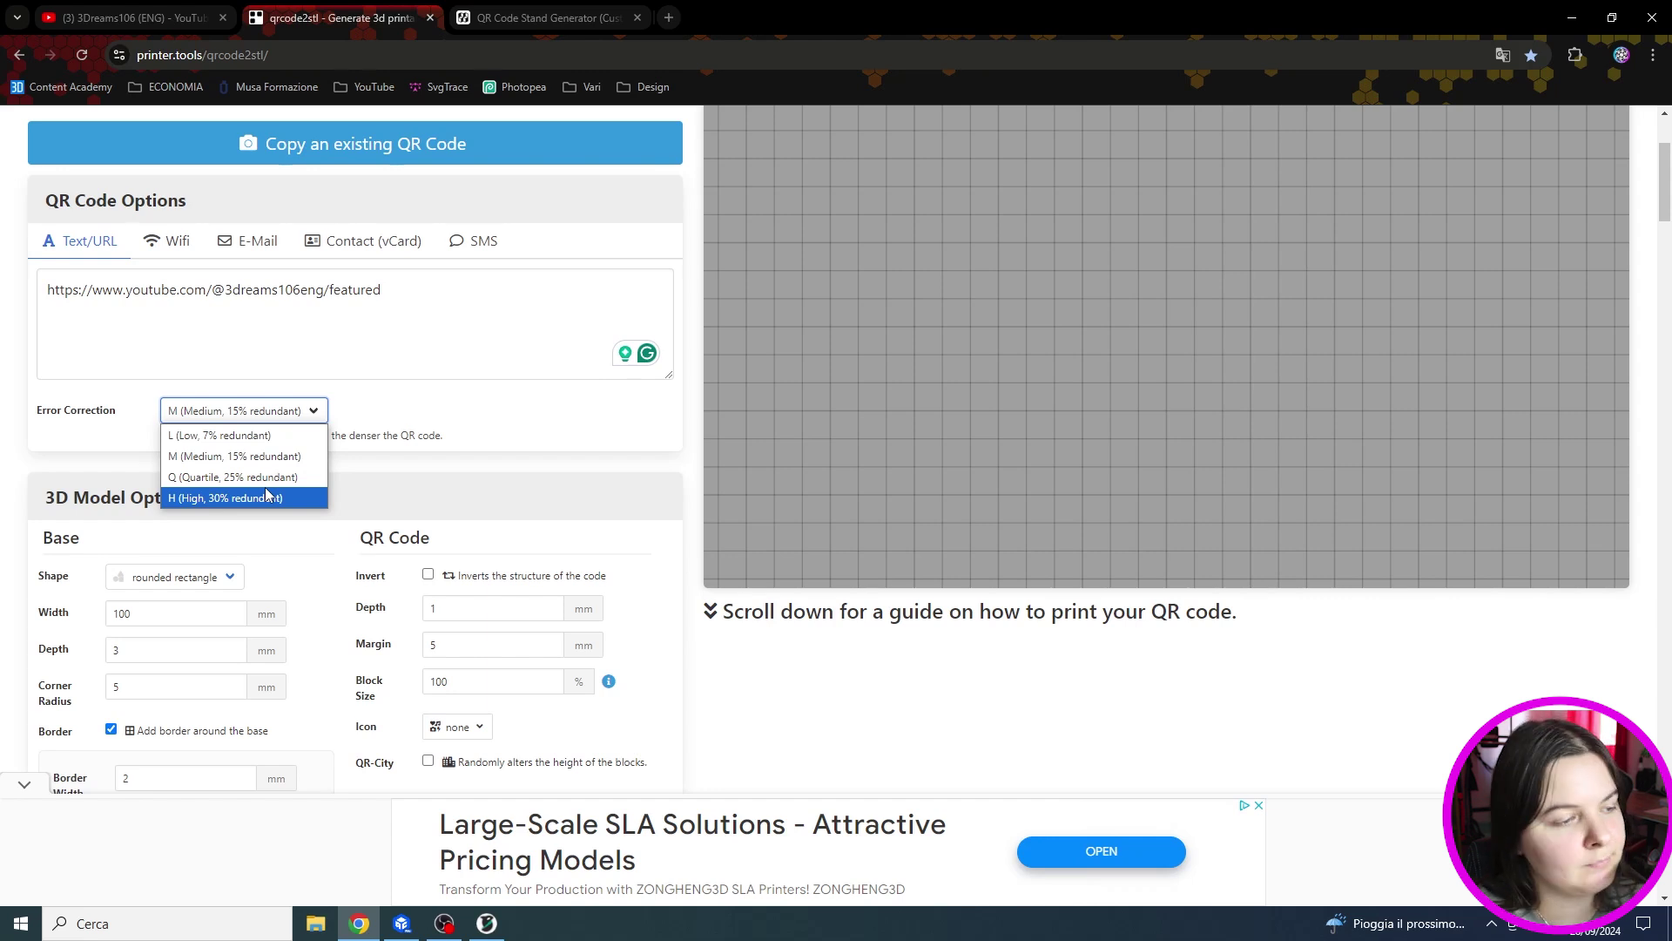
click(523, 430)
Choose rounded rectangle as the base shape and remove the border around the base
scroll(83, 547, down, 1)
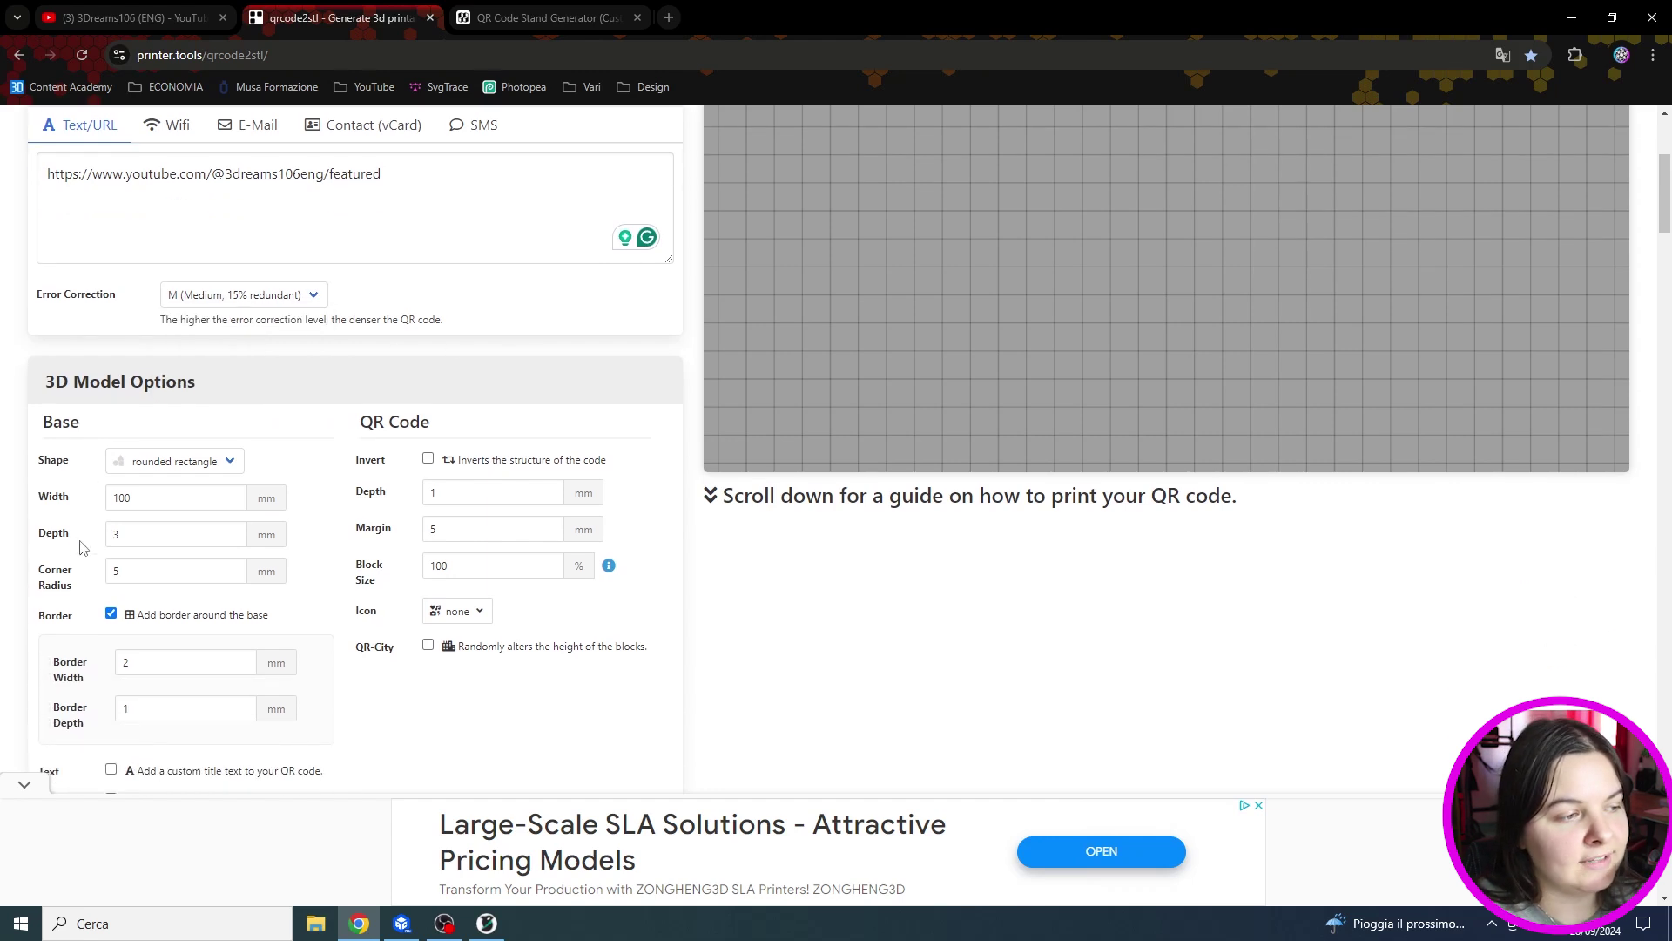
scroll(83, 547, down, 1)
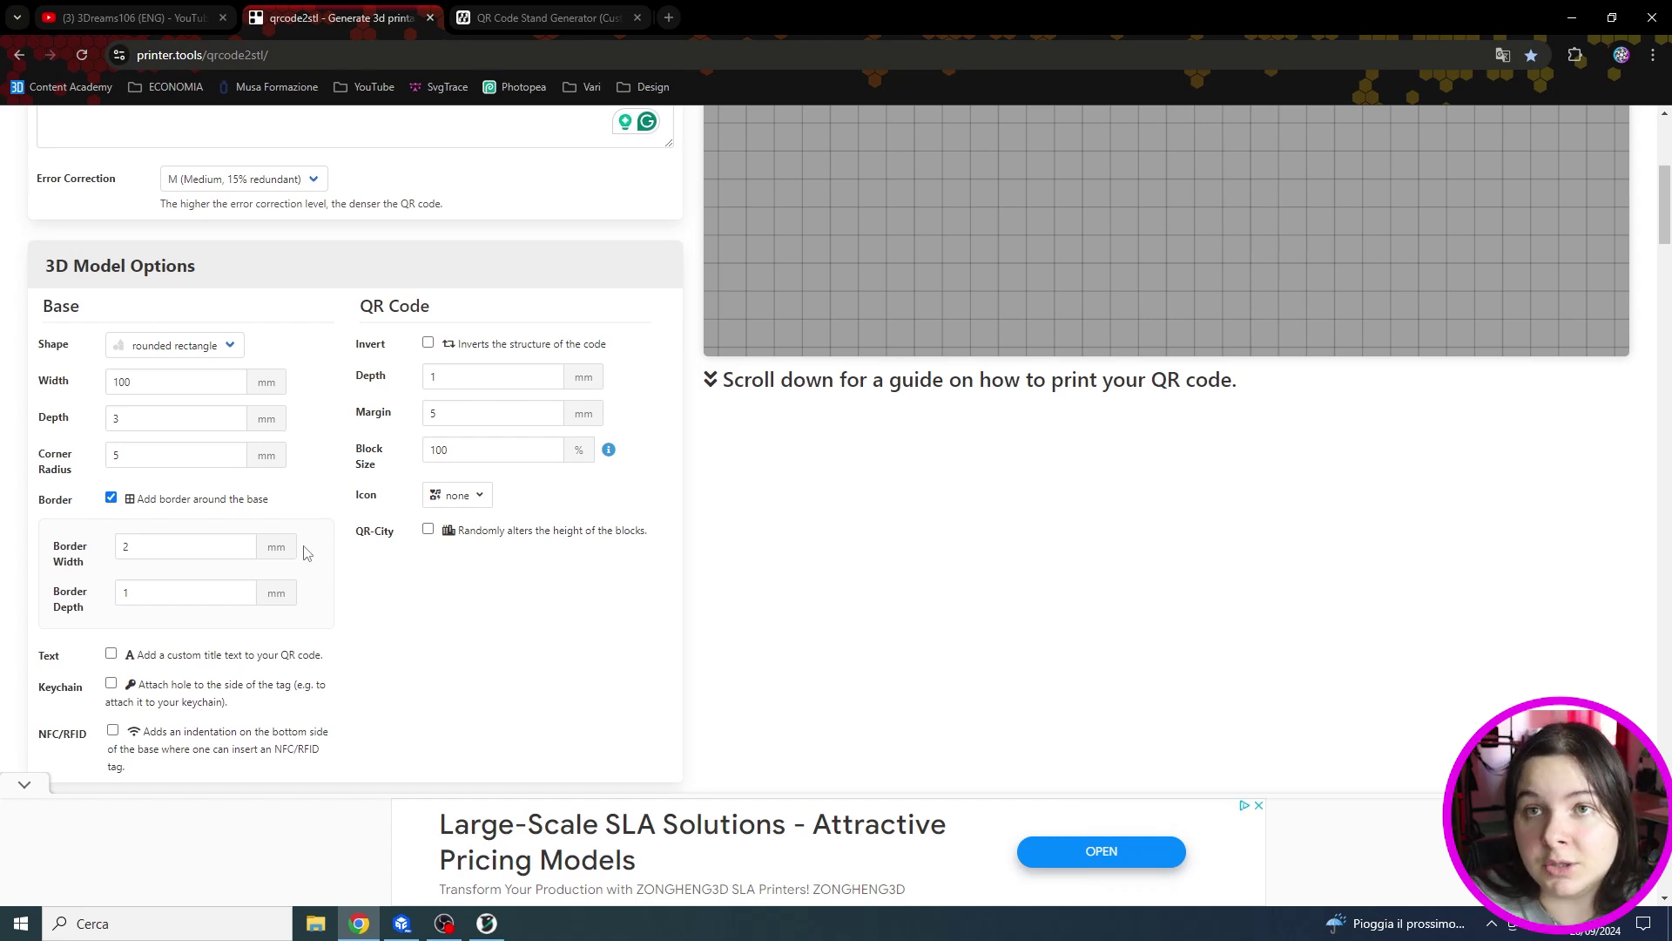
click(153, 347)
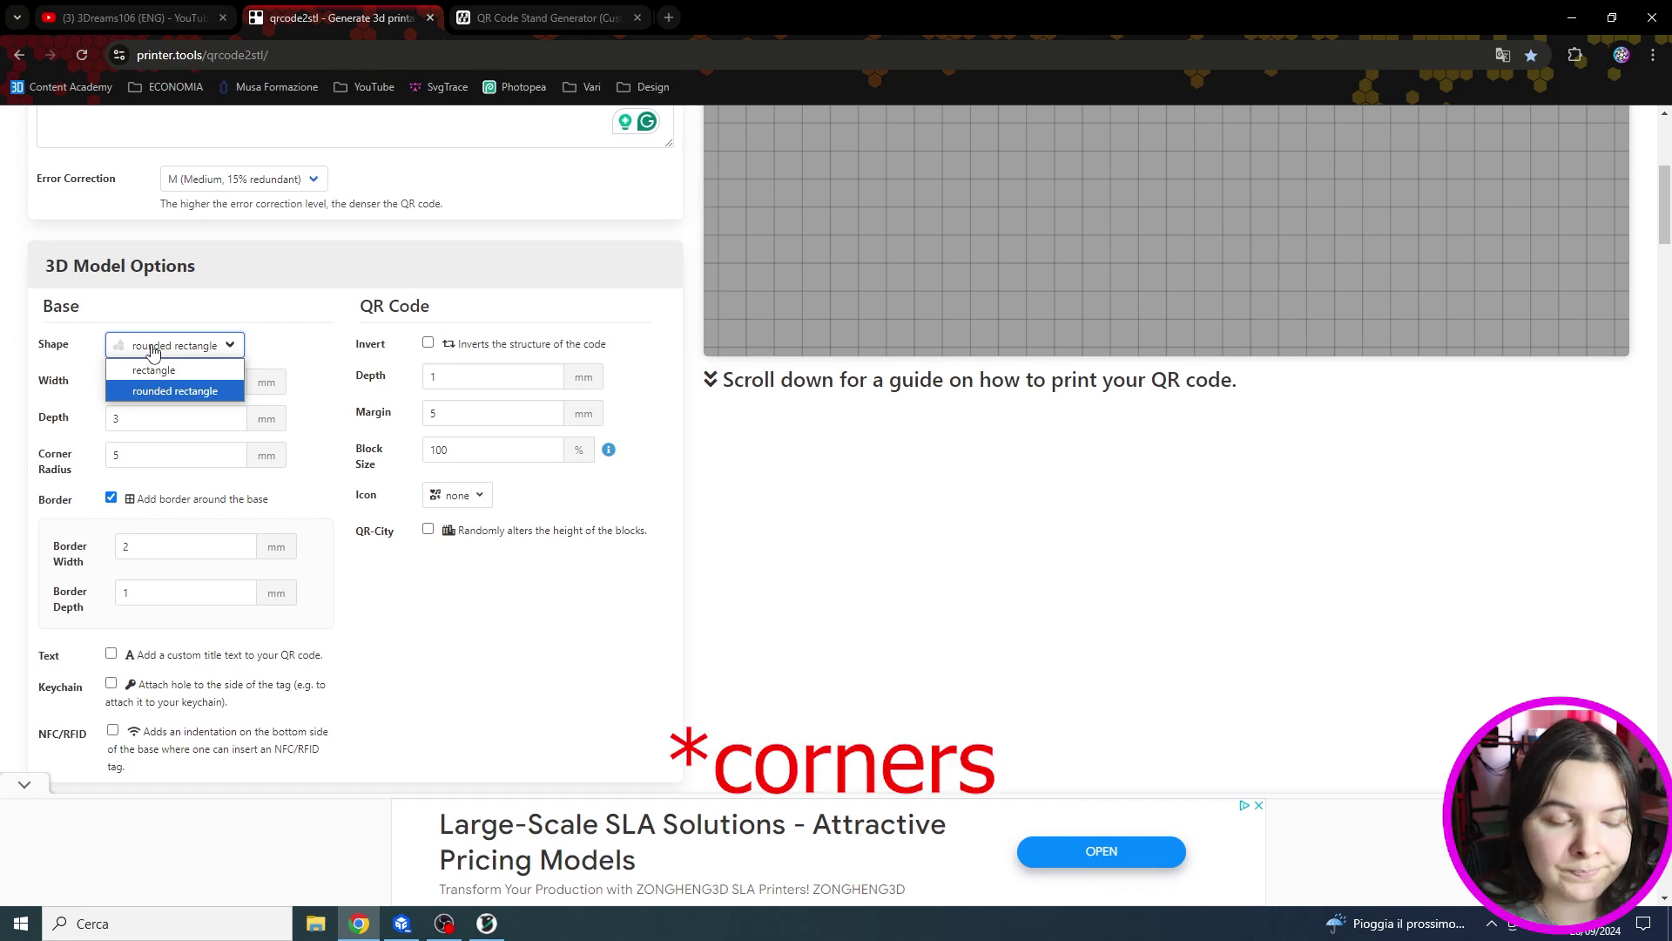
click(162, 390)
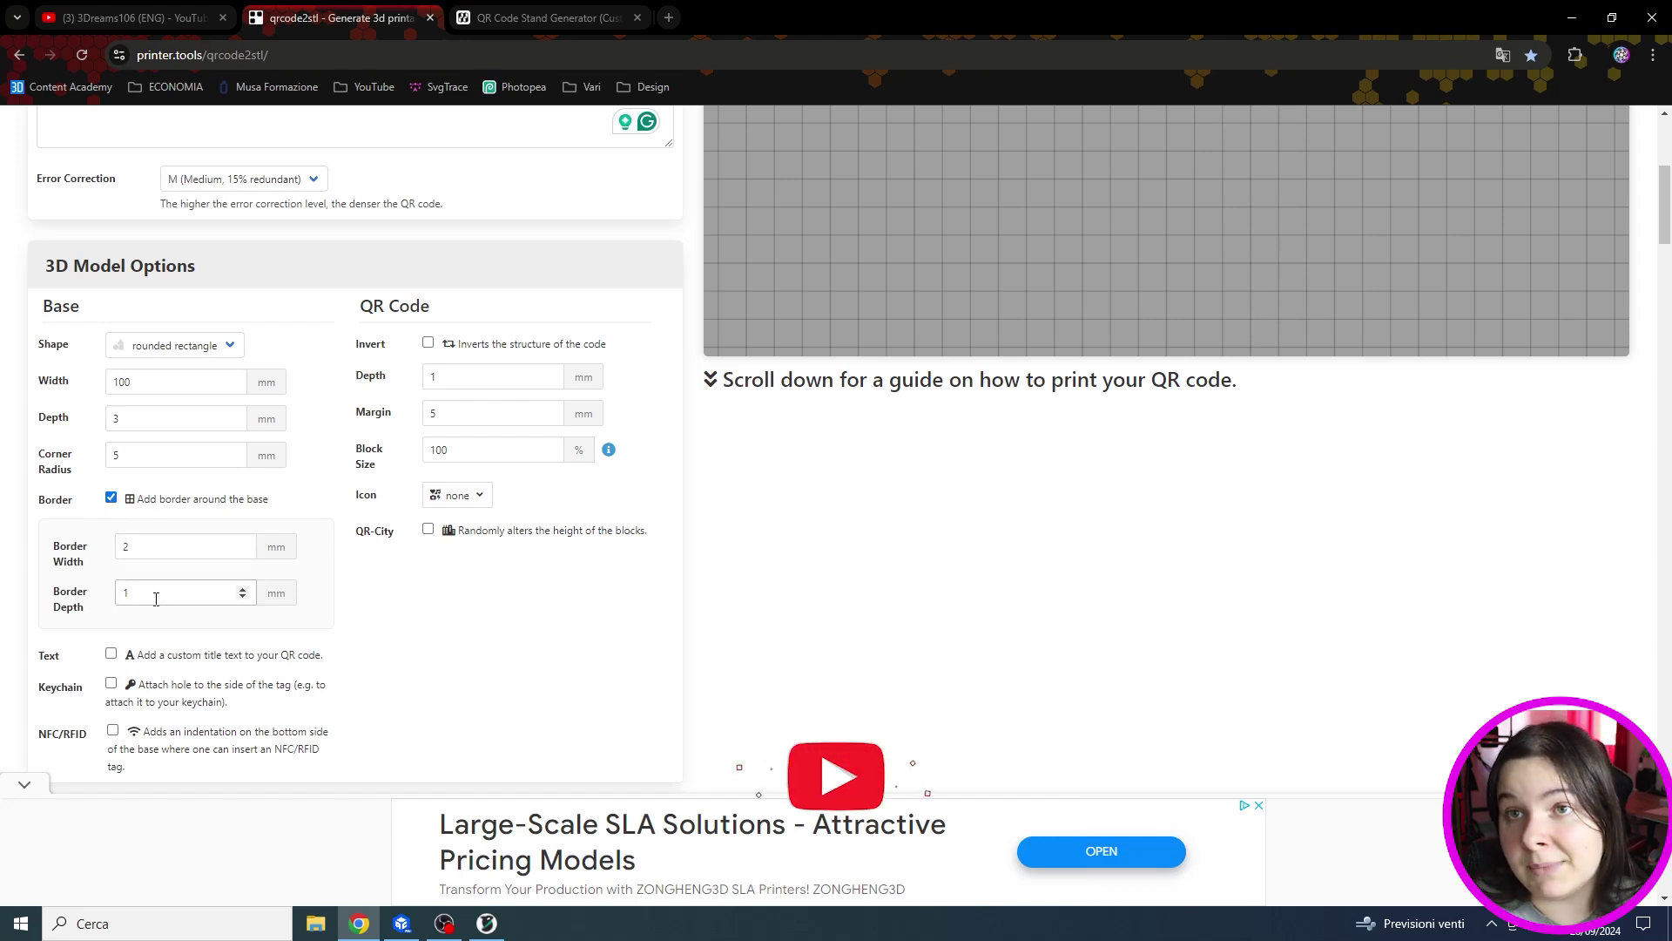
click(111, 498)
Add the custom title text "3Dreams106" to the QR code base and generate the 3D model
scroll(292, 584, down, 1)
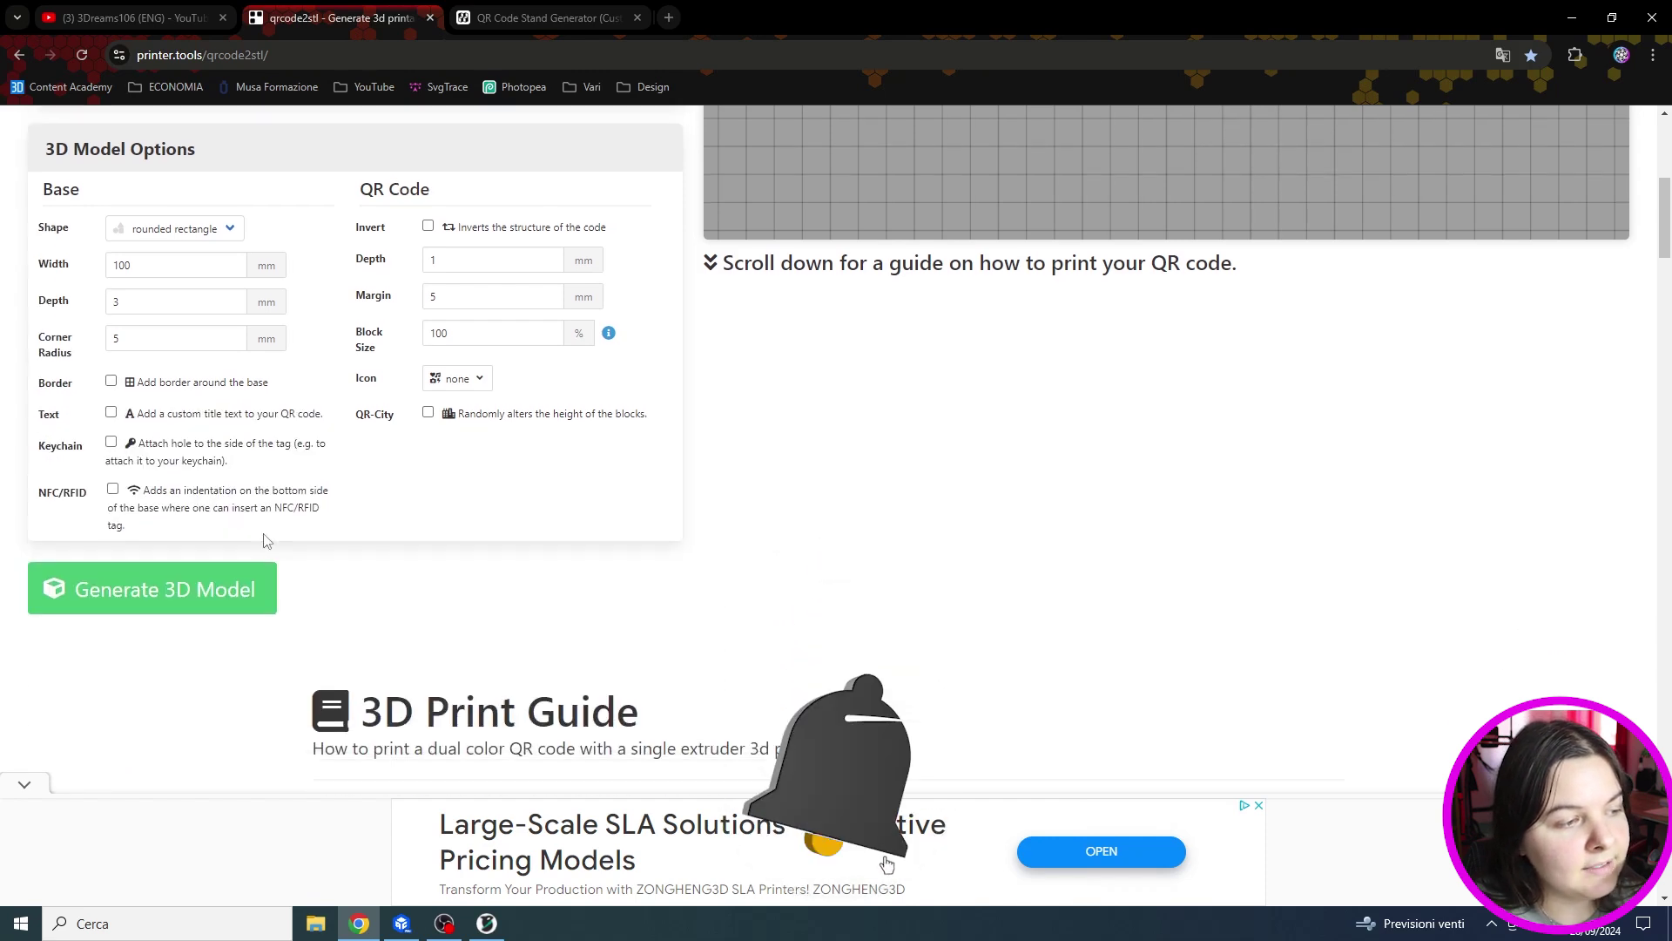
click(112, 413)
click(166, 558)
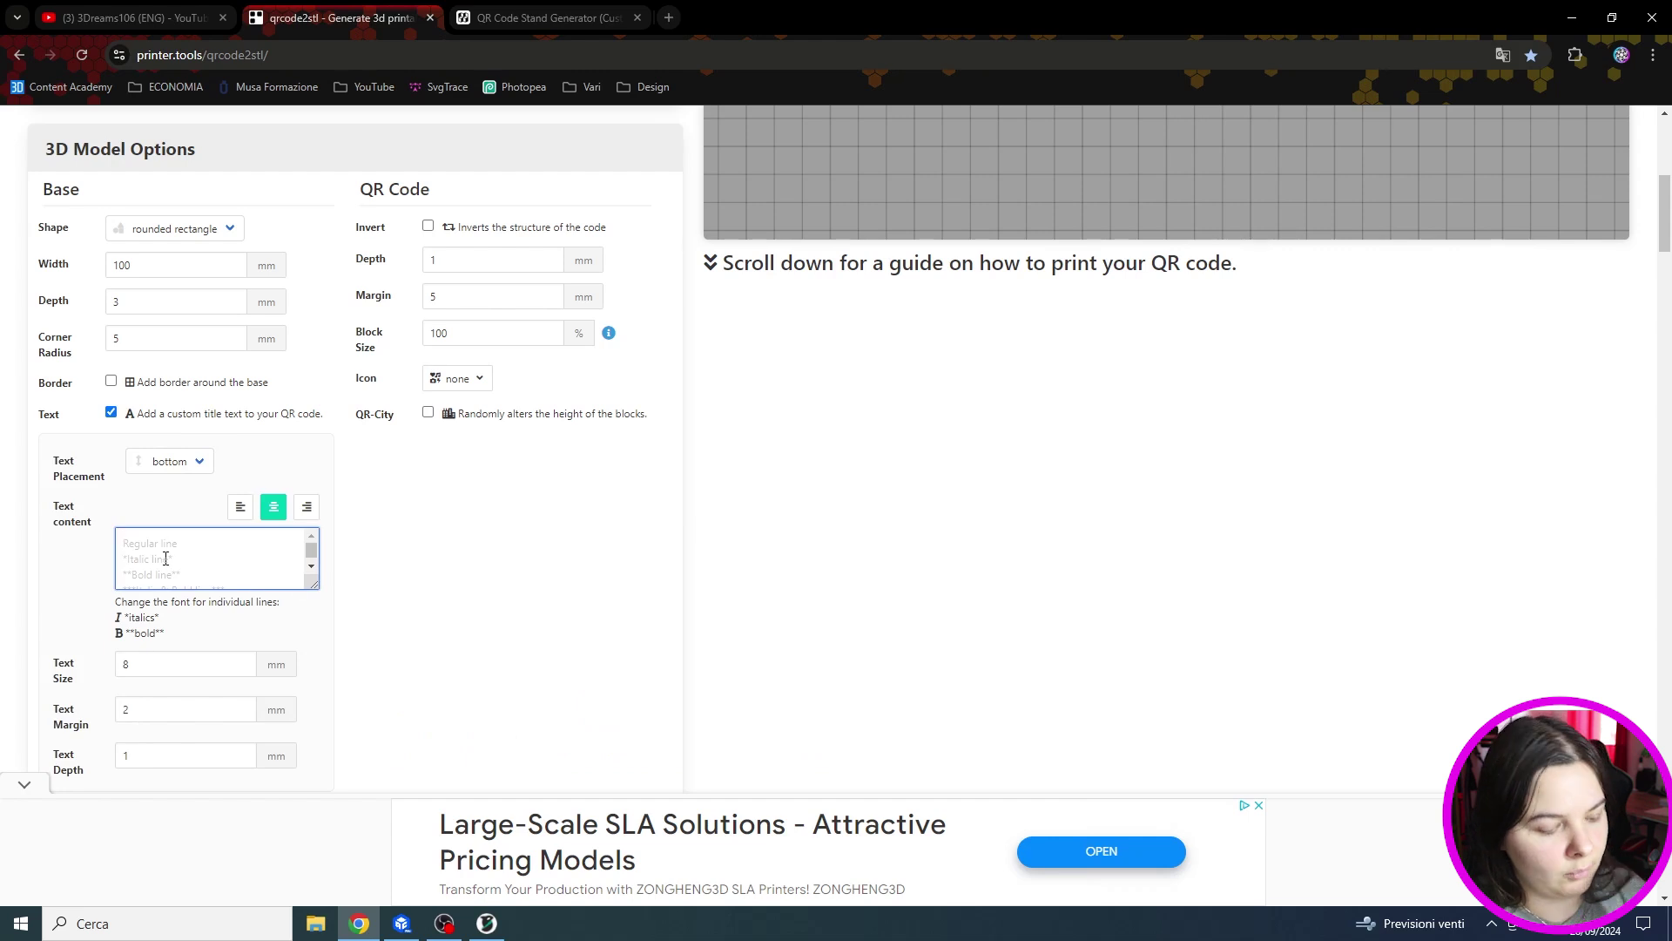
text(3dreams)
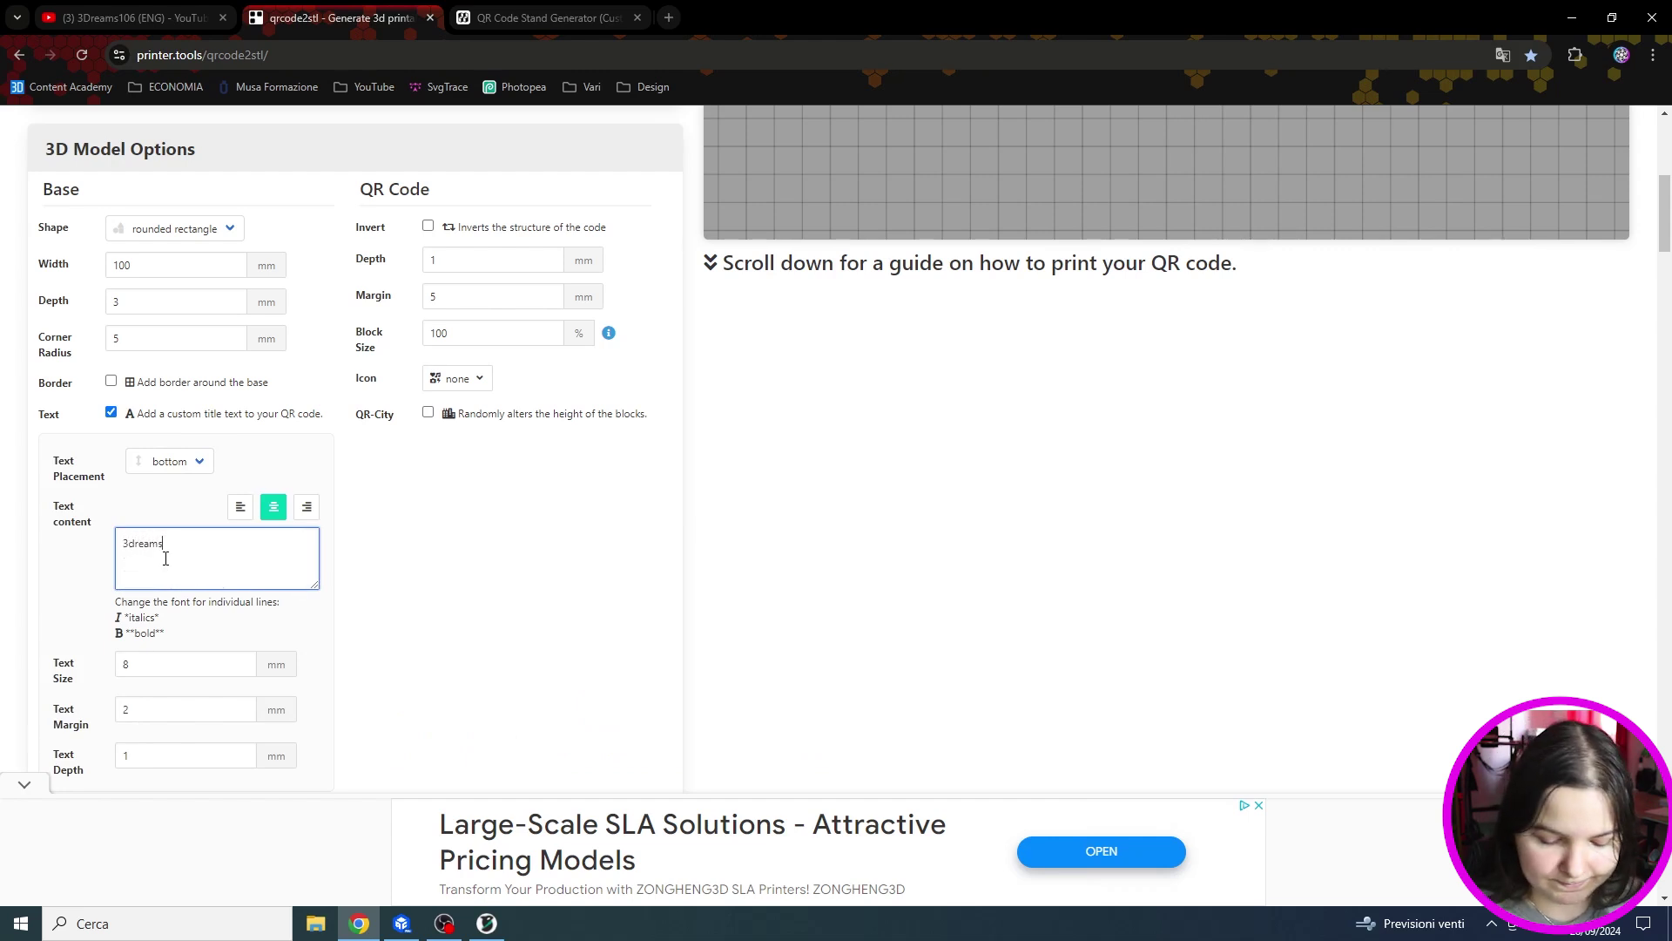
scroll(161, 644, down, 3)
click(148, 728)
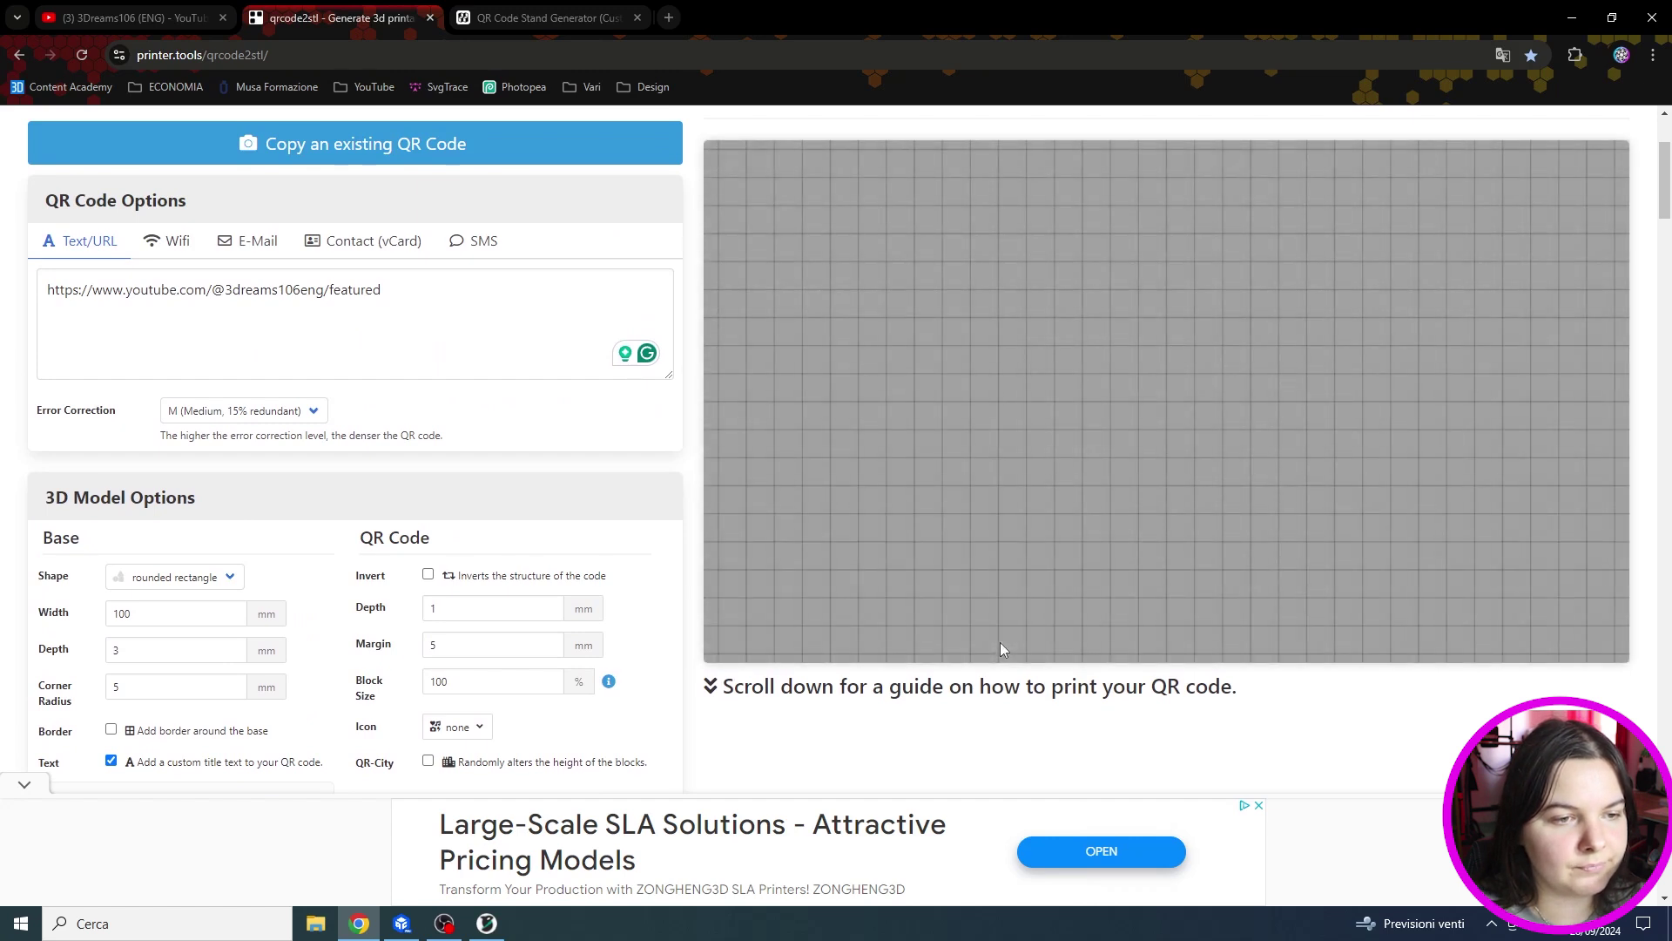
Inspect the generated QR code model in the 3D preview
scroll(1000, 641, down, 3)
scroll(1001, 650, down, 3)
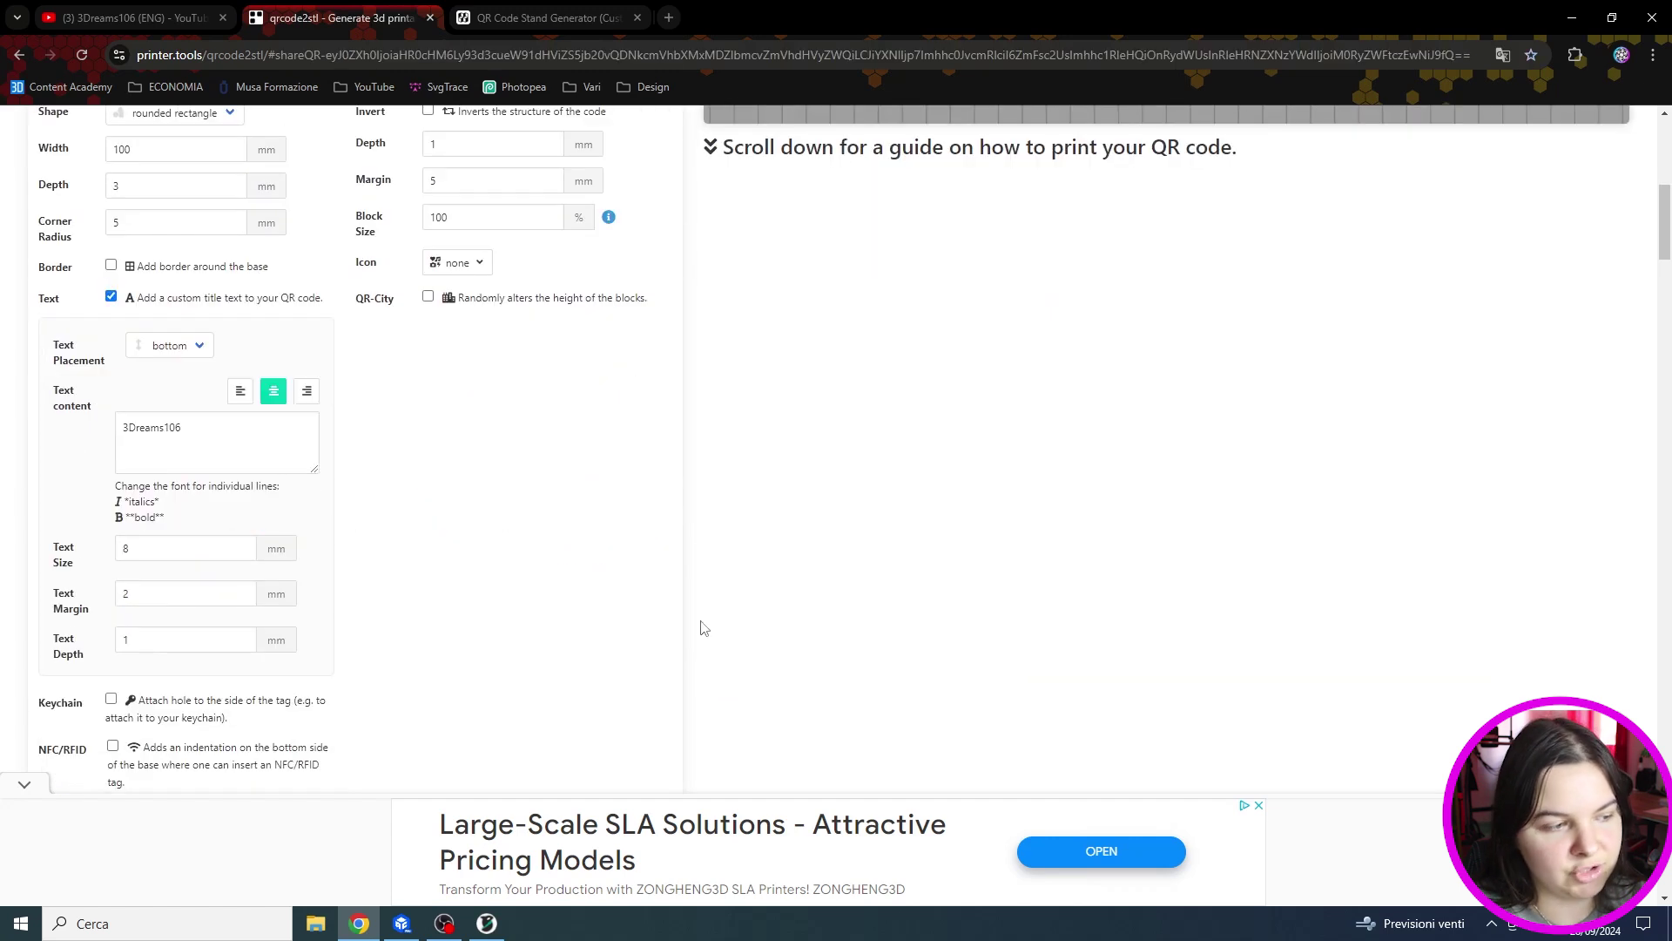
scroll(610, 640, down, 3)
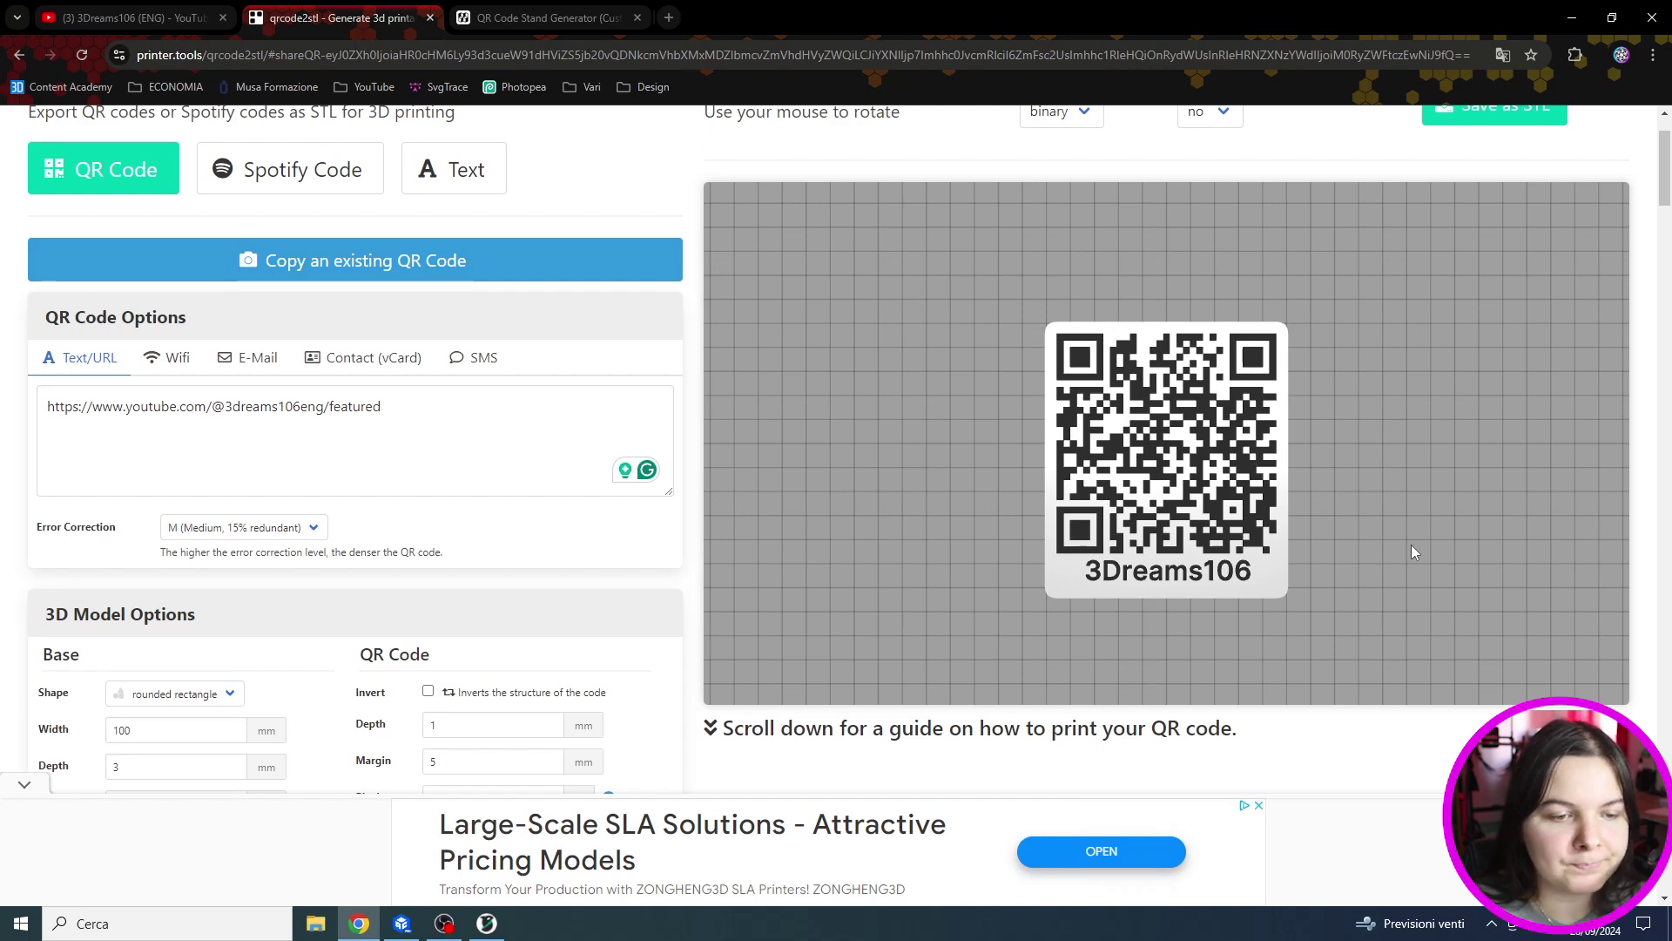
drag(1411, 545, 1316, 525)
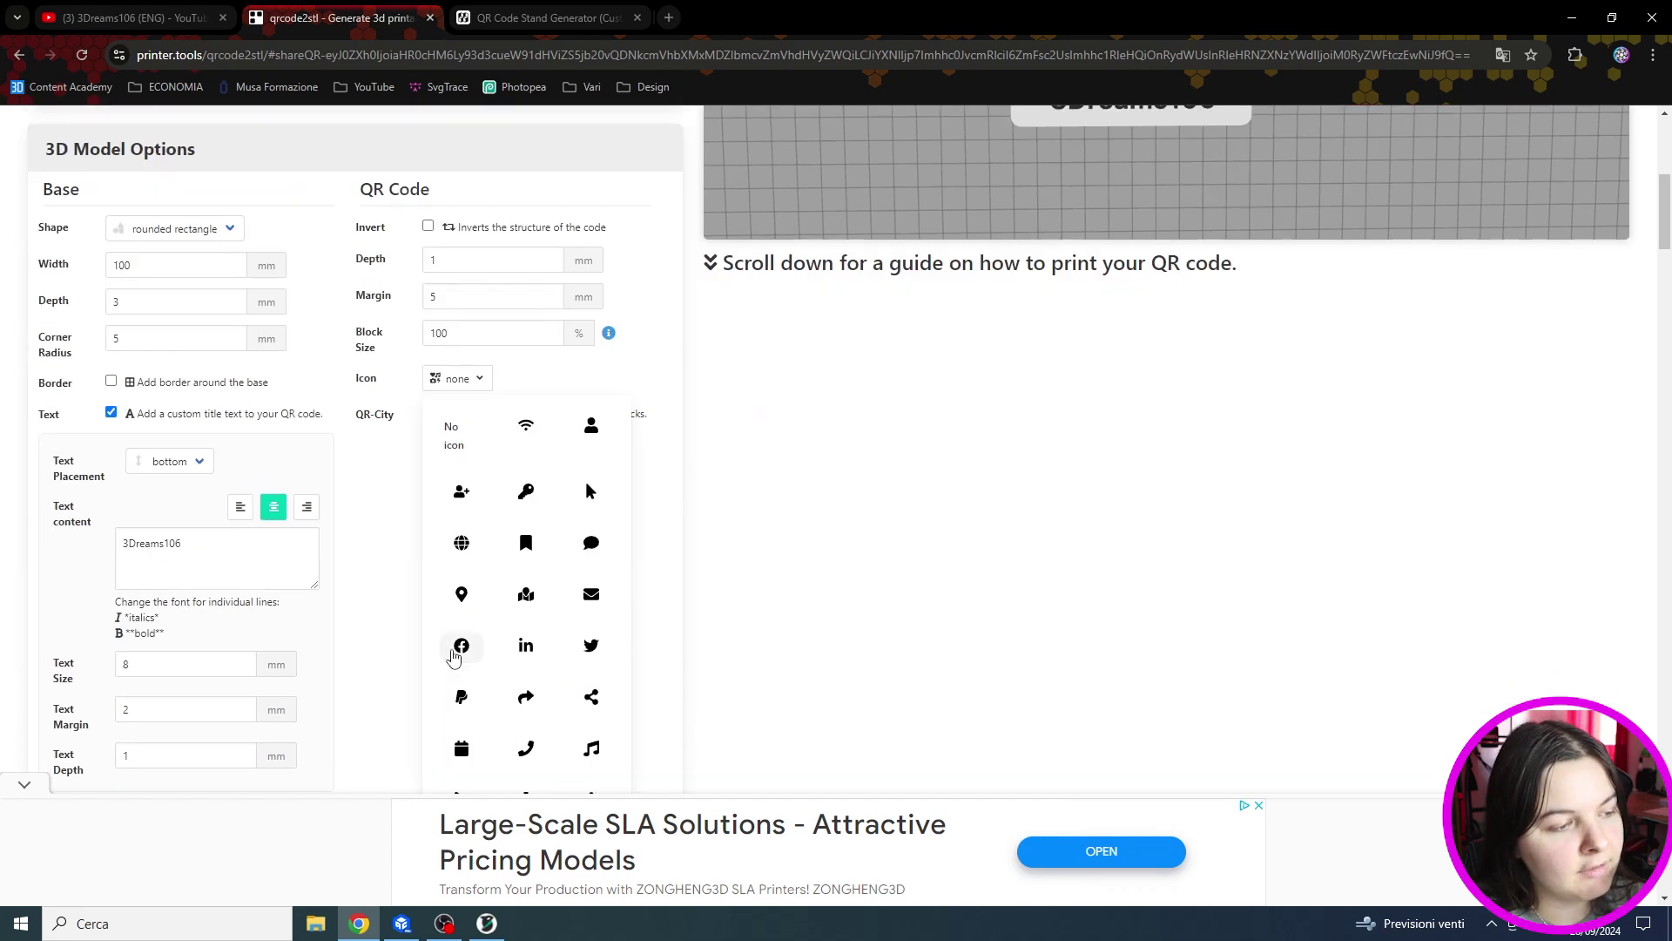
Add a keychain hole placed at the top of the tag and regenerate the 3D model
scroll(247, 641, down, 1)
scroll(247, 640, down, 3)
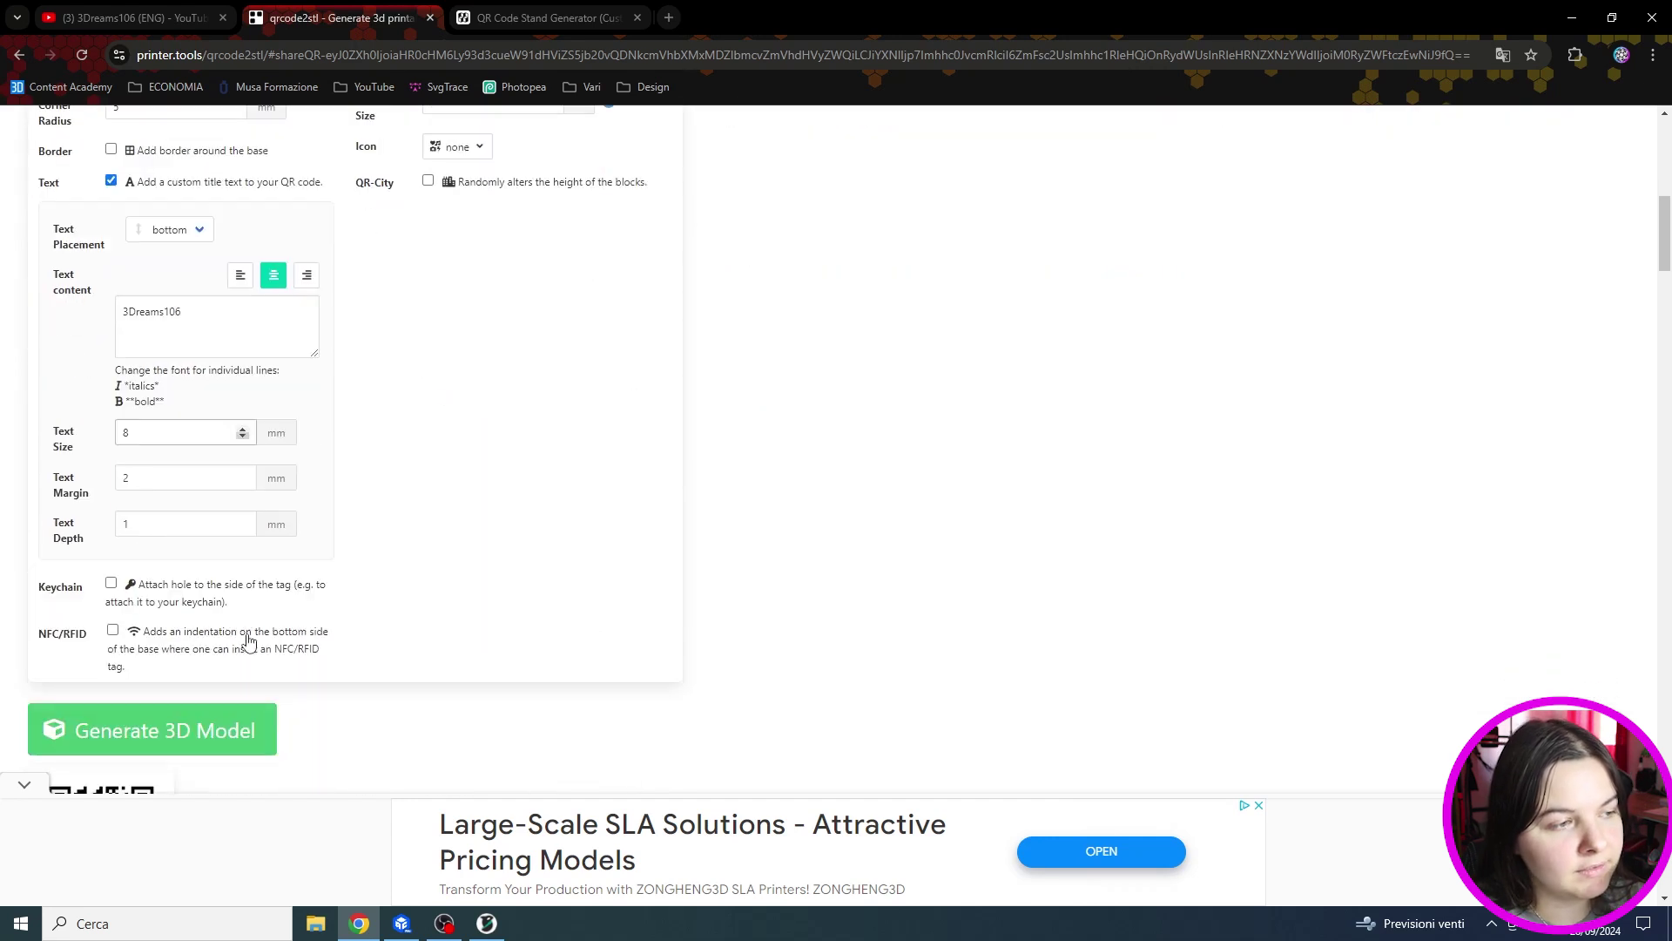
click(111, 583)
scroll(472, 627, down, 2)
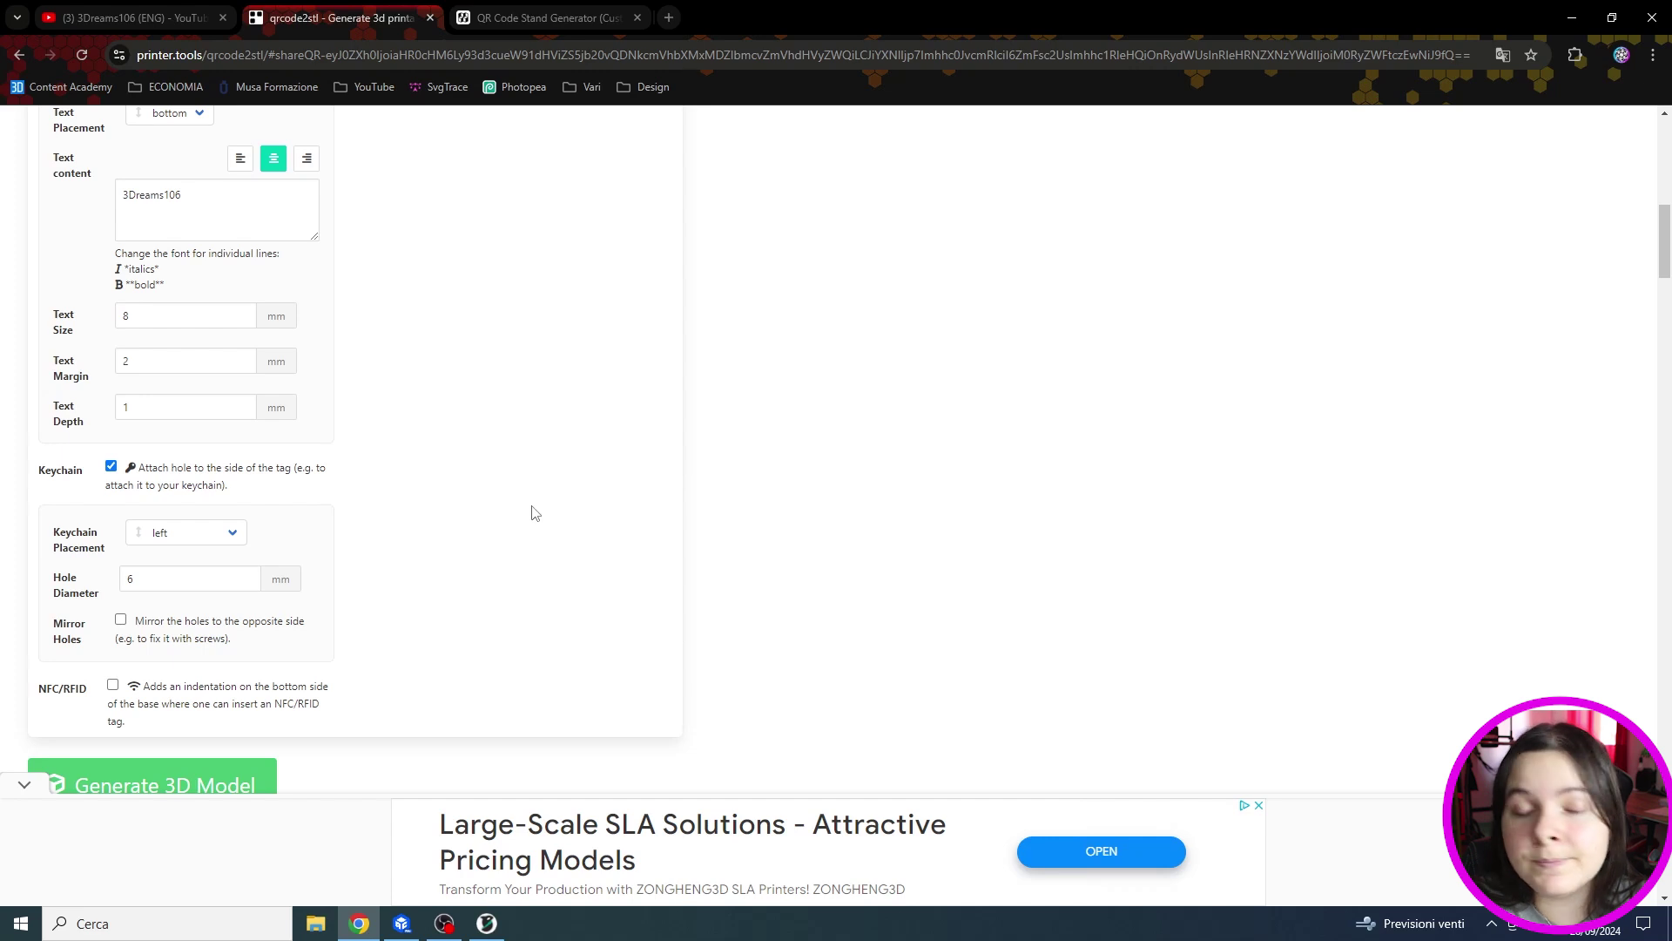
scroll(533, 512, down, 1)
click(186, 417)
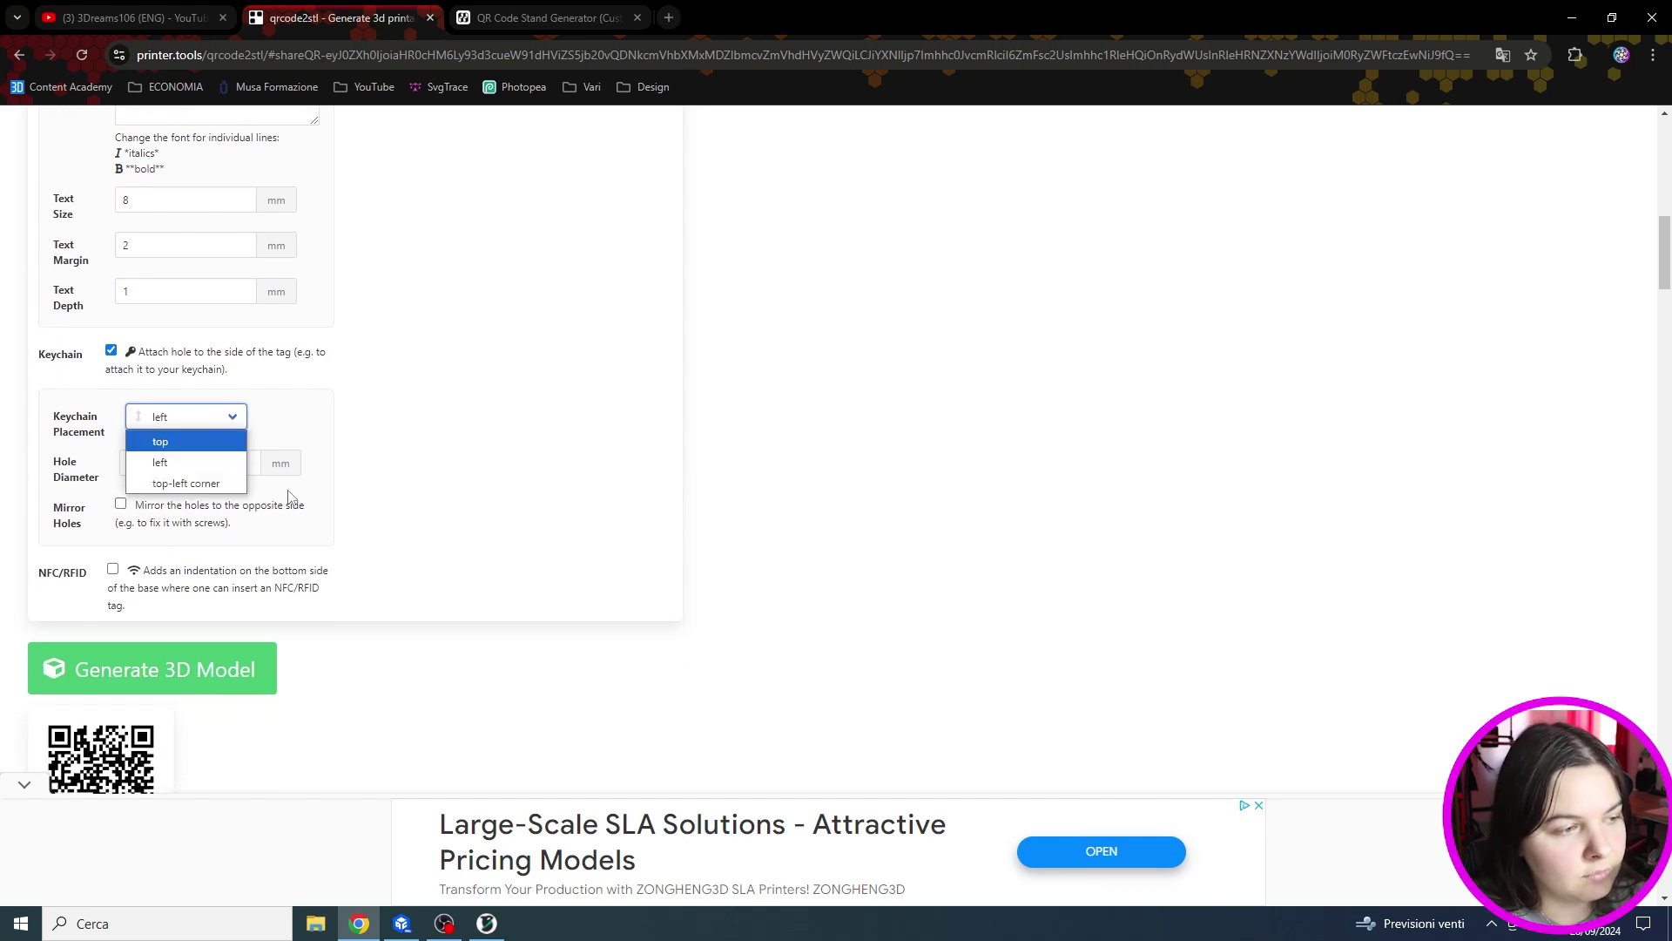
click(204, 445)
click(252, 671)
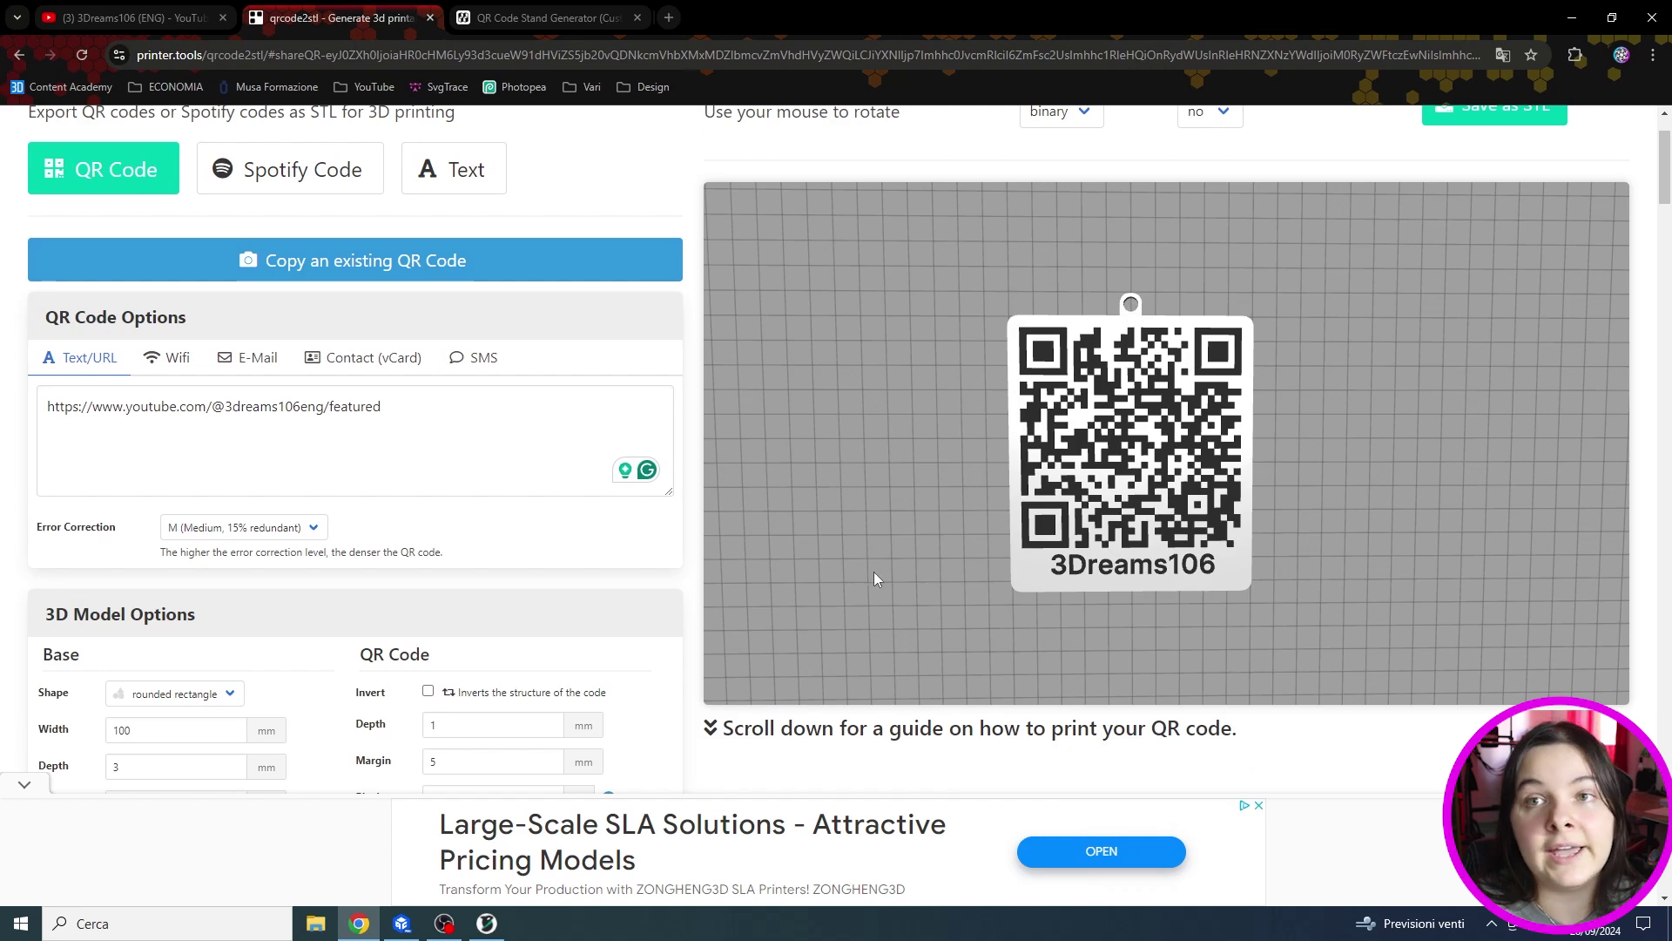
Review the keychain's hole diameter setting without changing it
scroll(798, 626, down, 8)
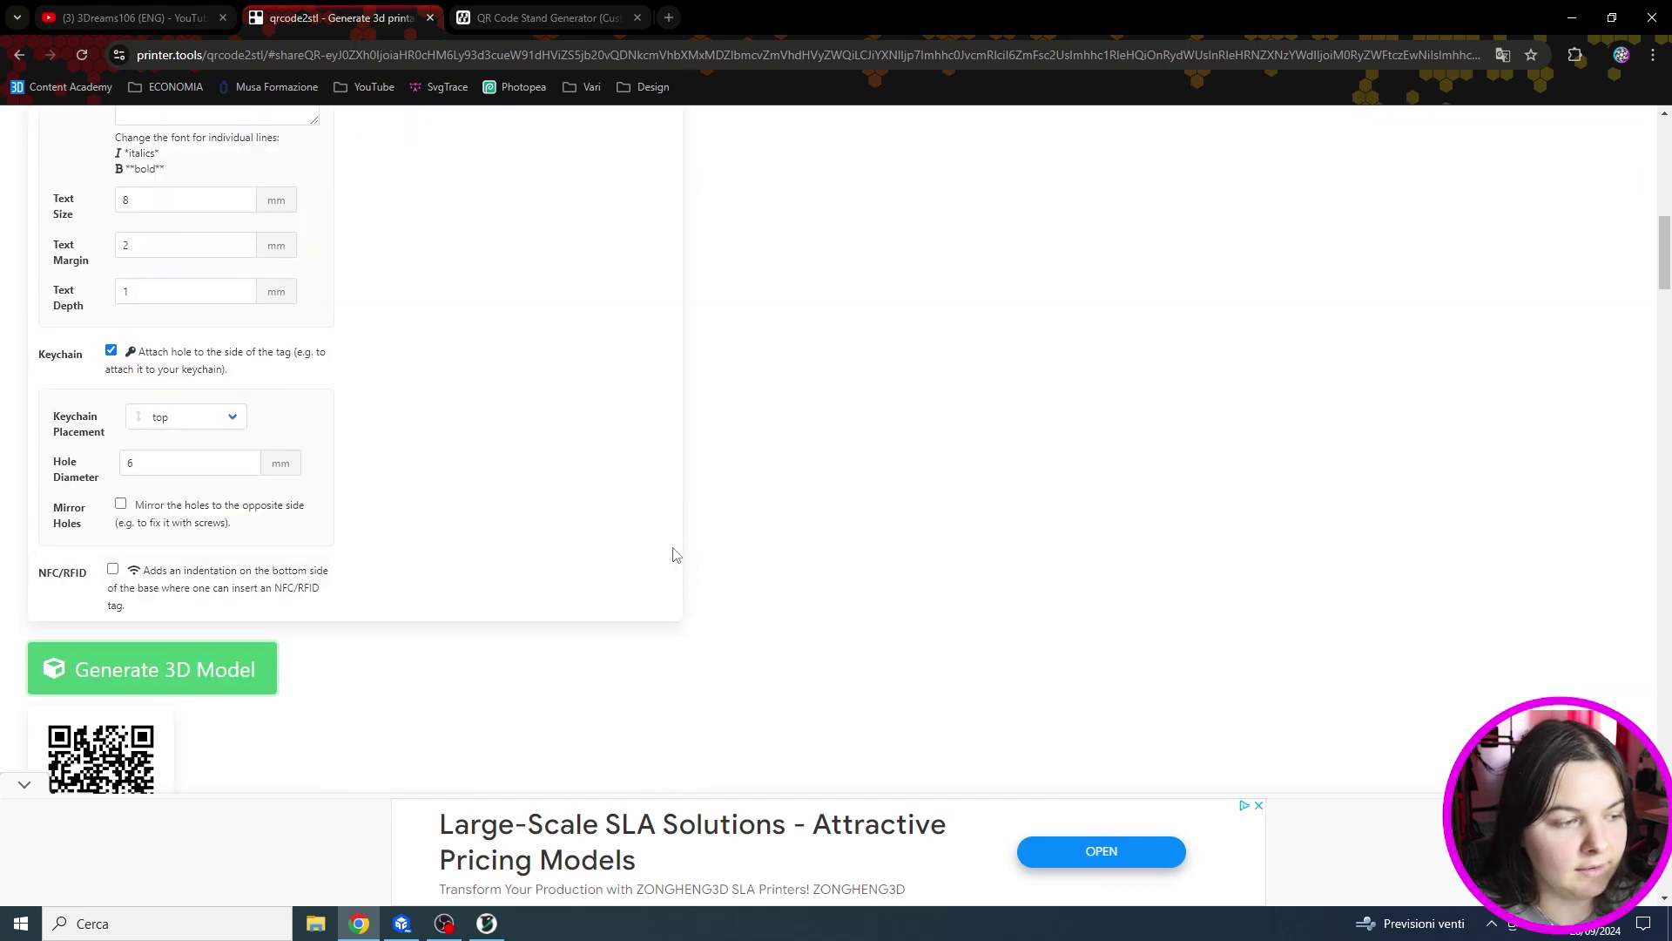
scroll(674, 553, down, 2)
scroll(672, 553, up, 2)
click(121, 463)
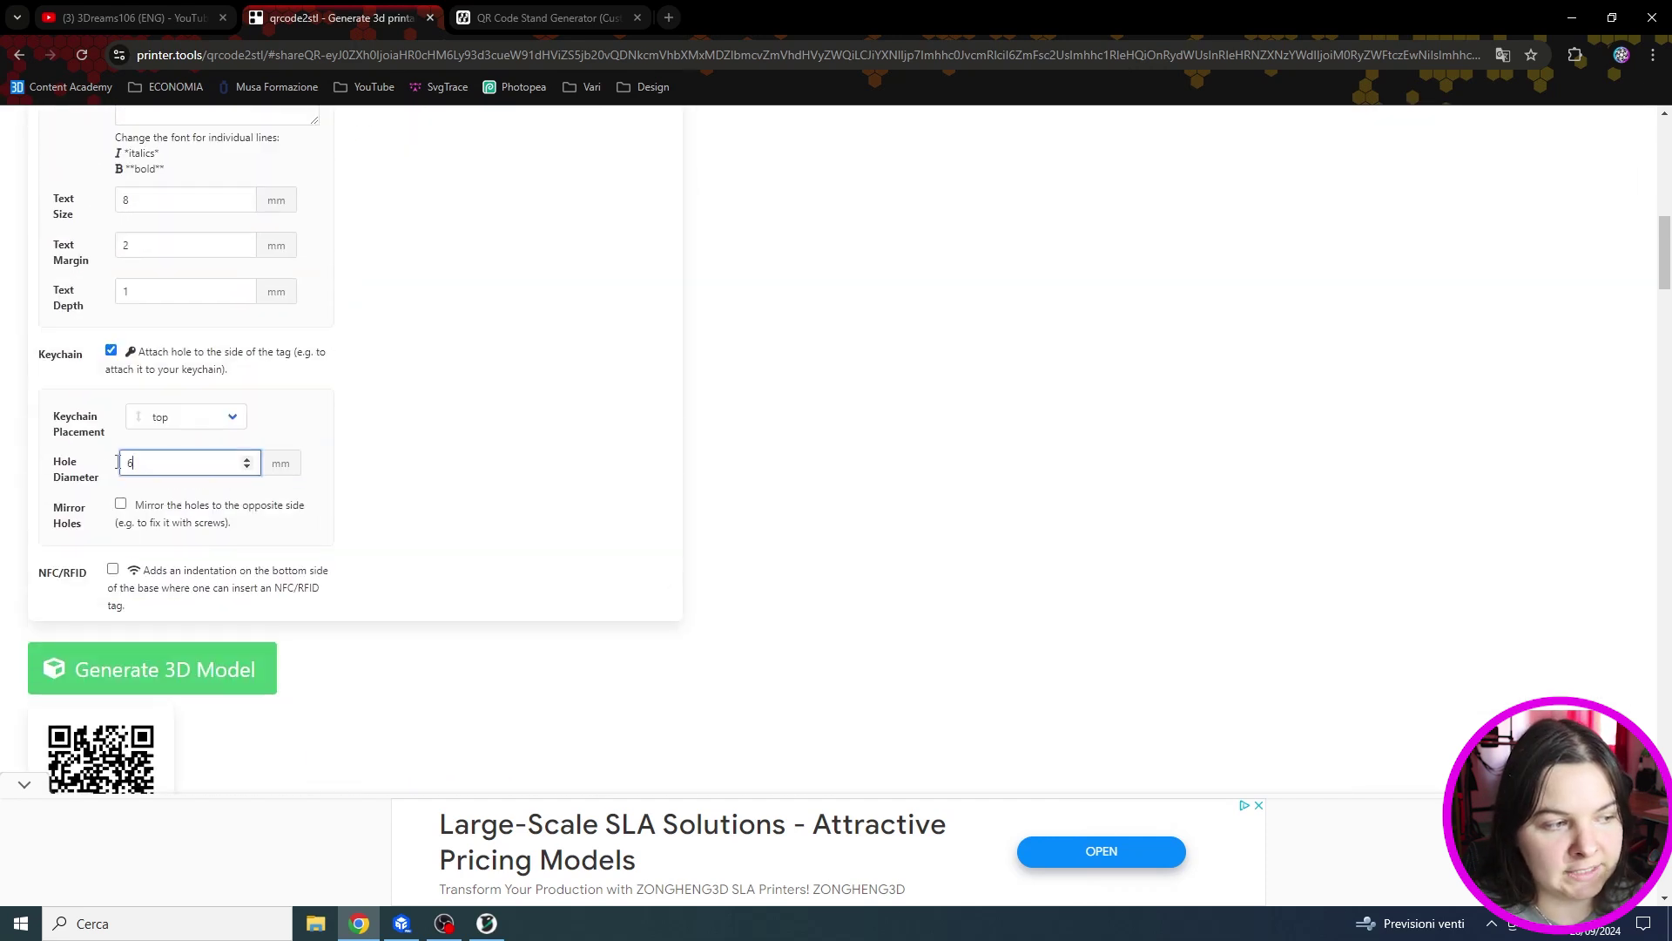
double_click(118, 462)
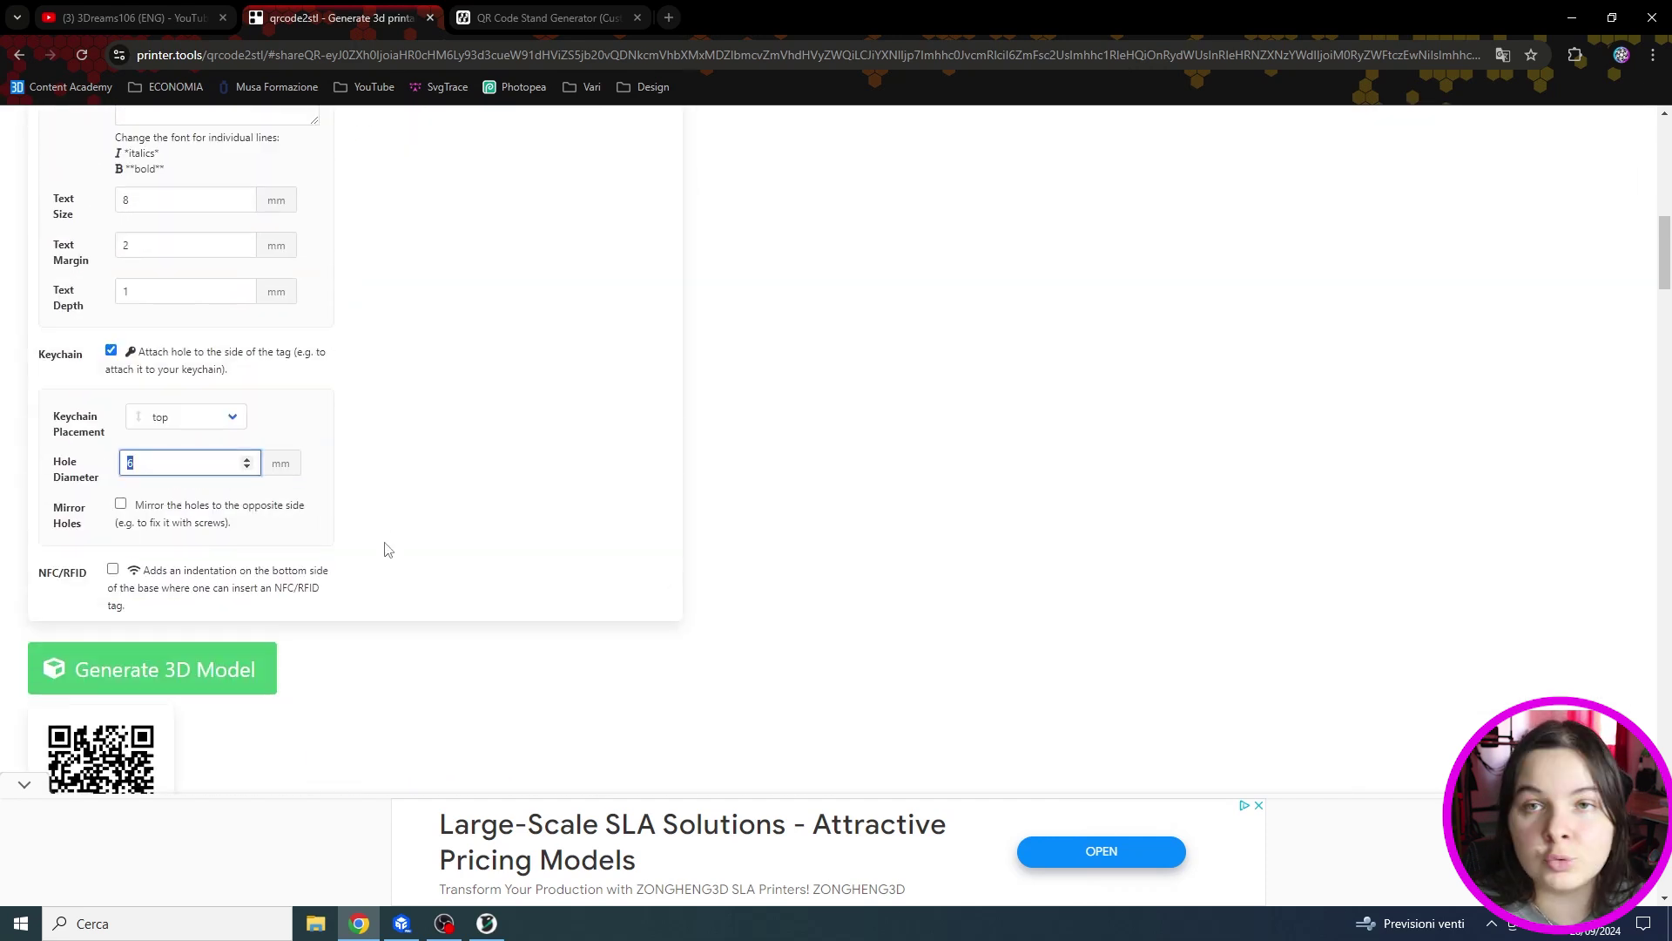
click(502, 486)
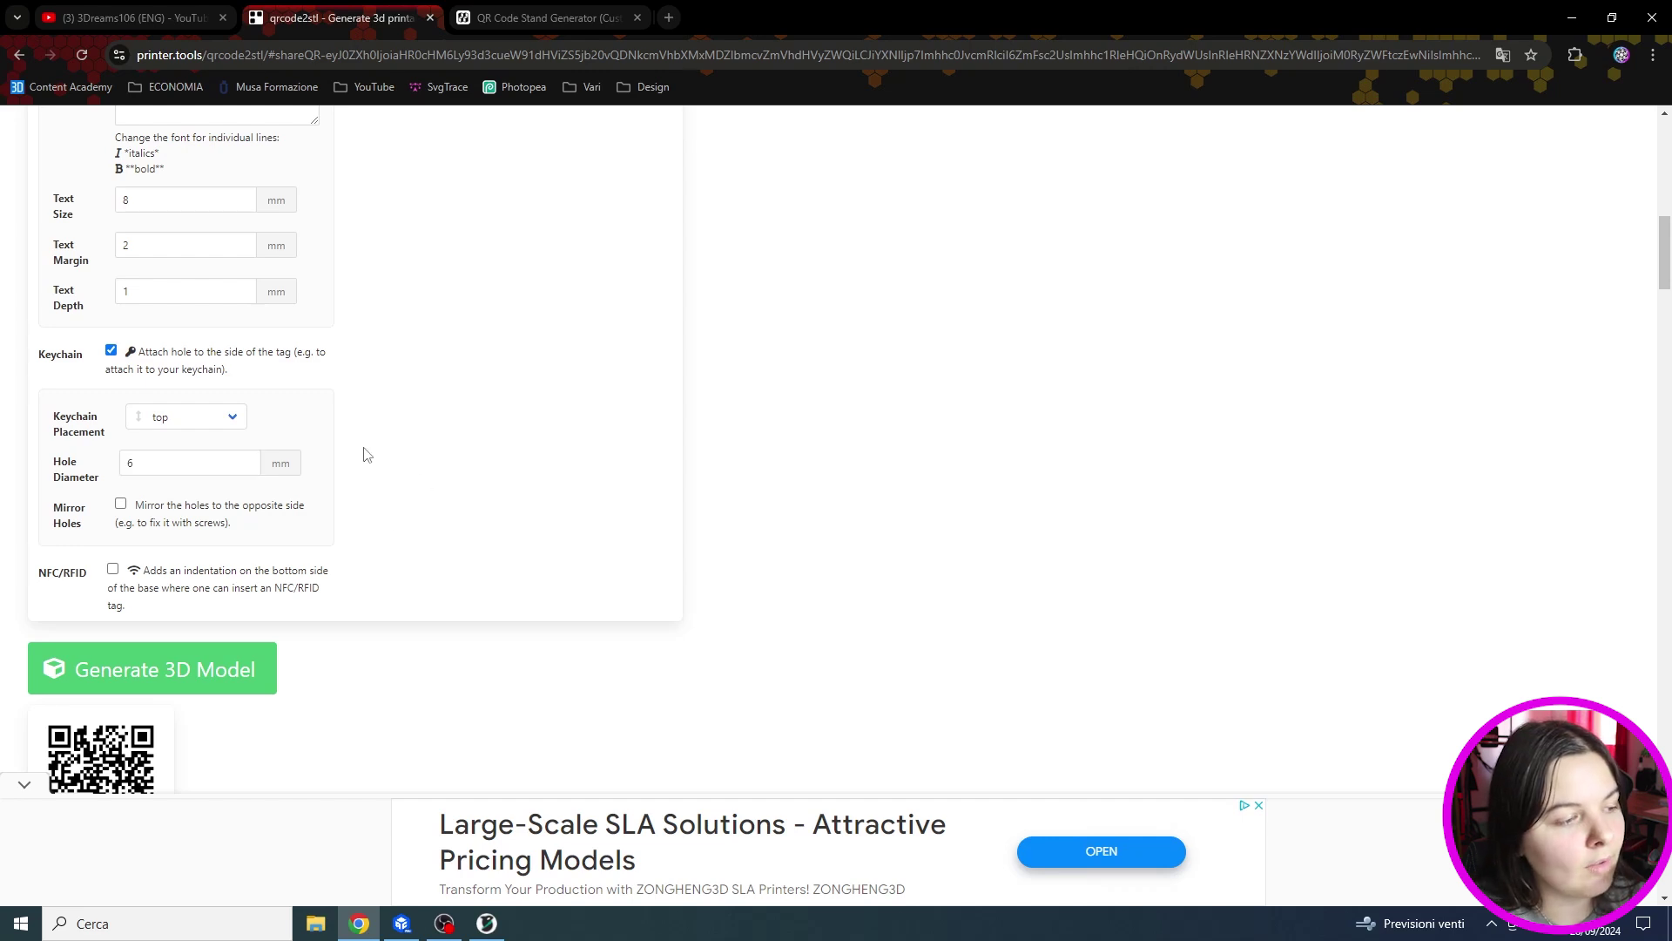
Add a square NFC/RFID indentation to the underside of the base and regenerate the 3D model
click(113, 570)
scroll(522, 566, down, 3)
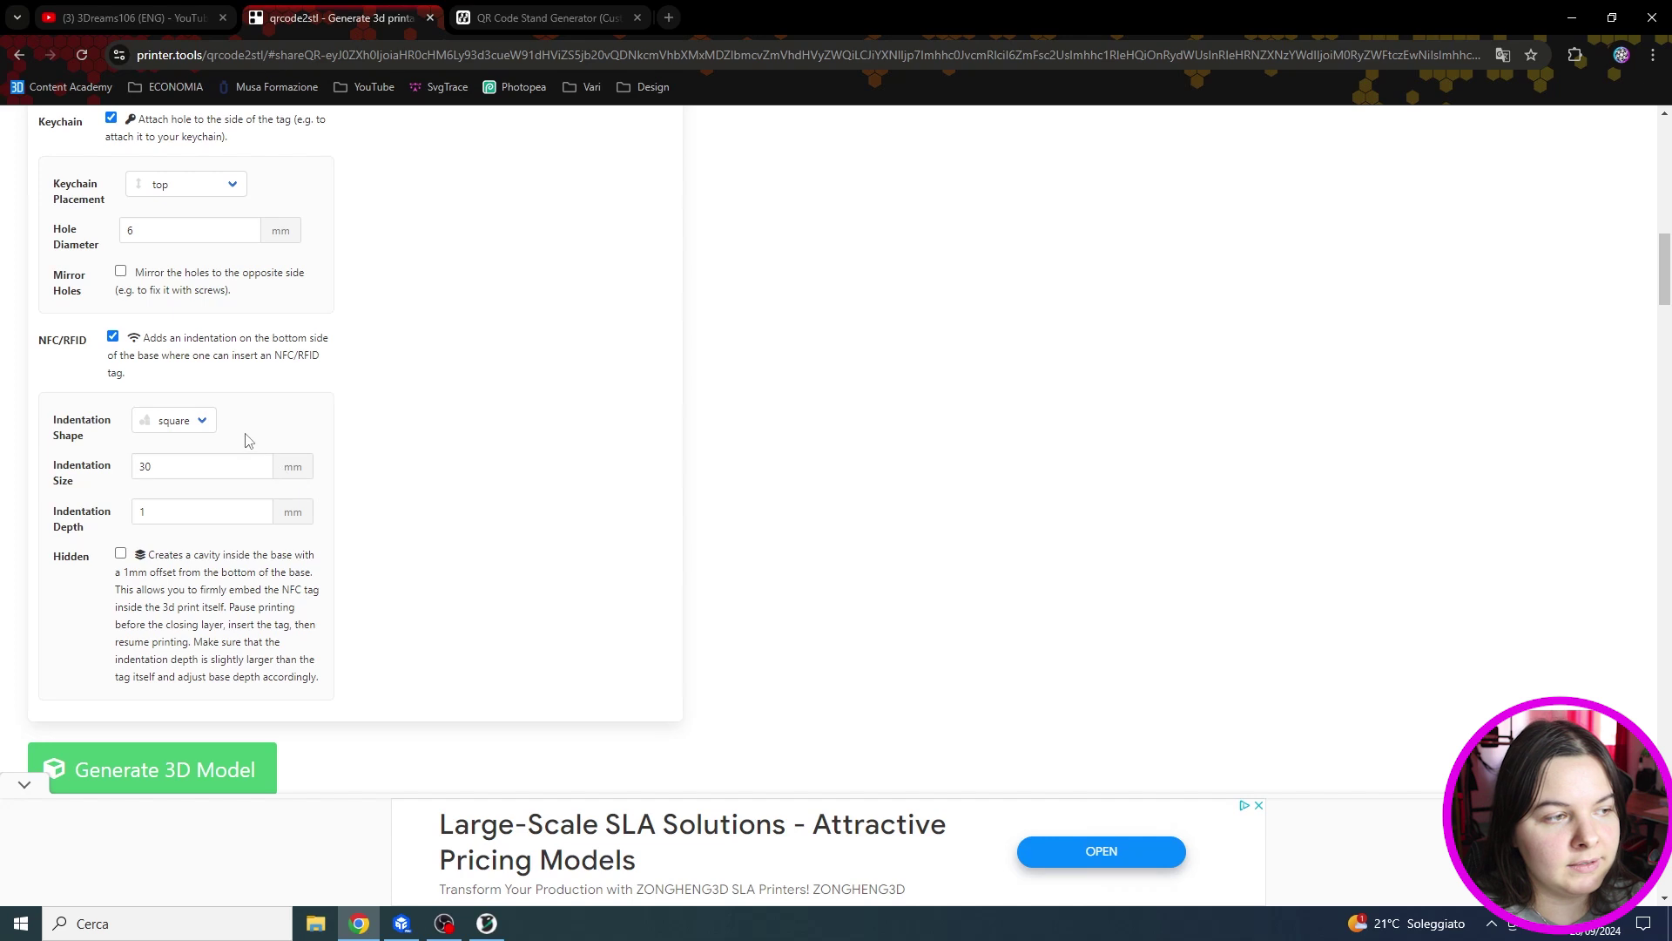
click(183, 430)
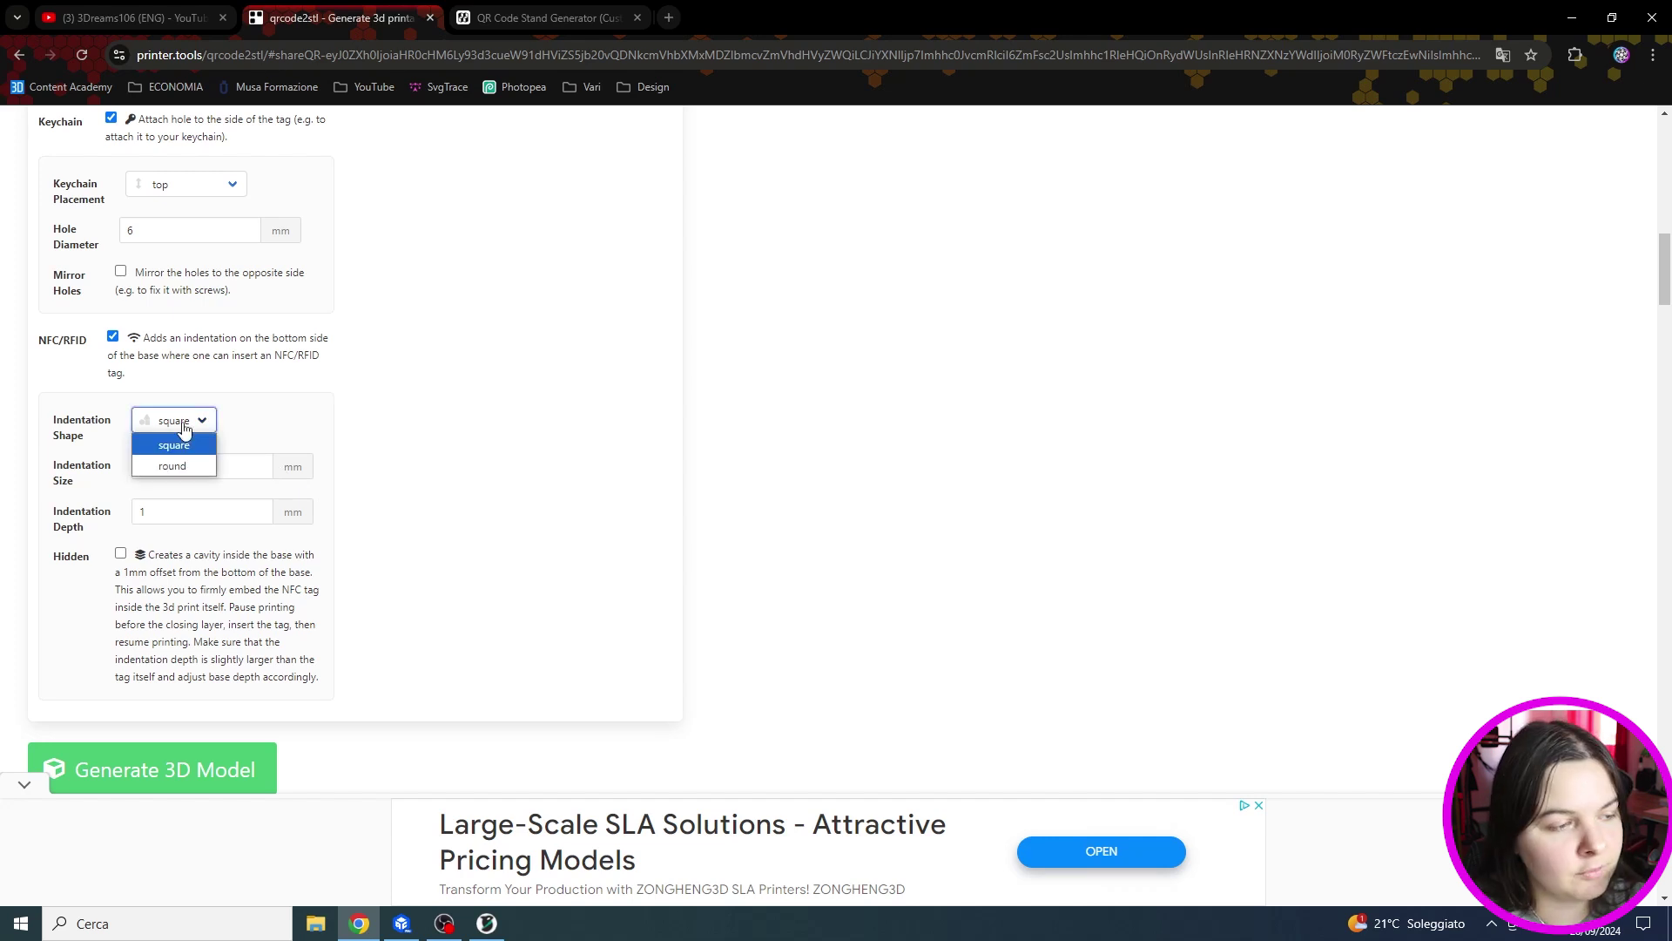
click(174, 444)
scroll(217, 609, down, 1)
click(219, 675)
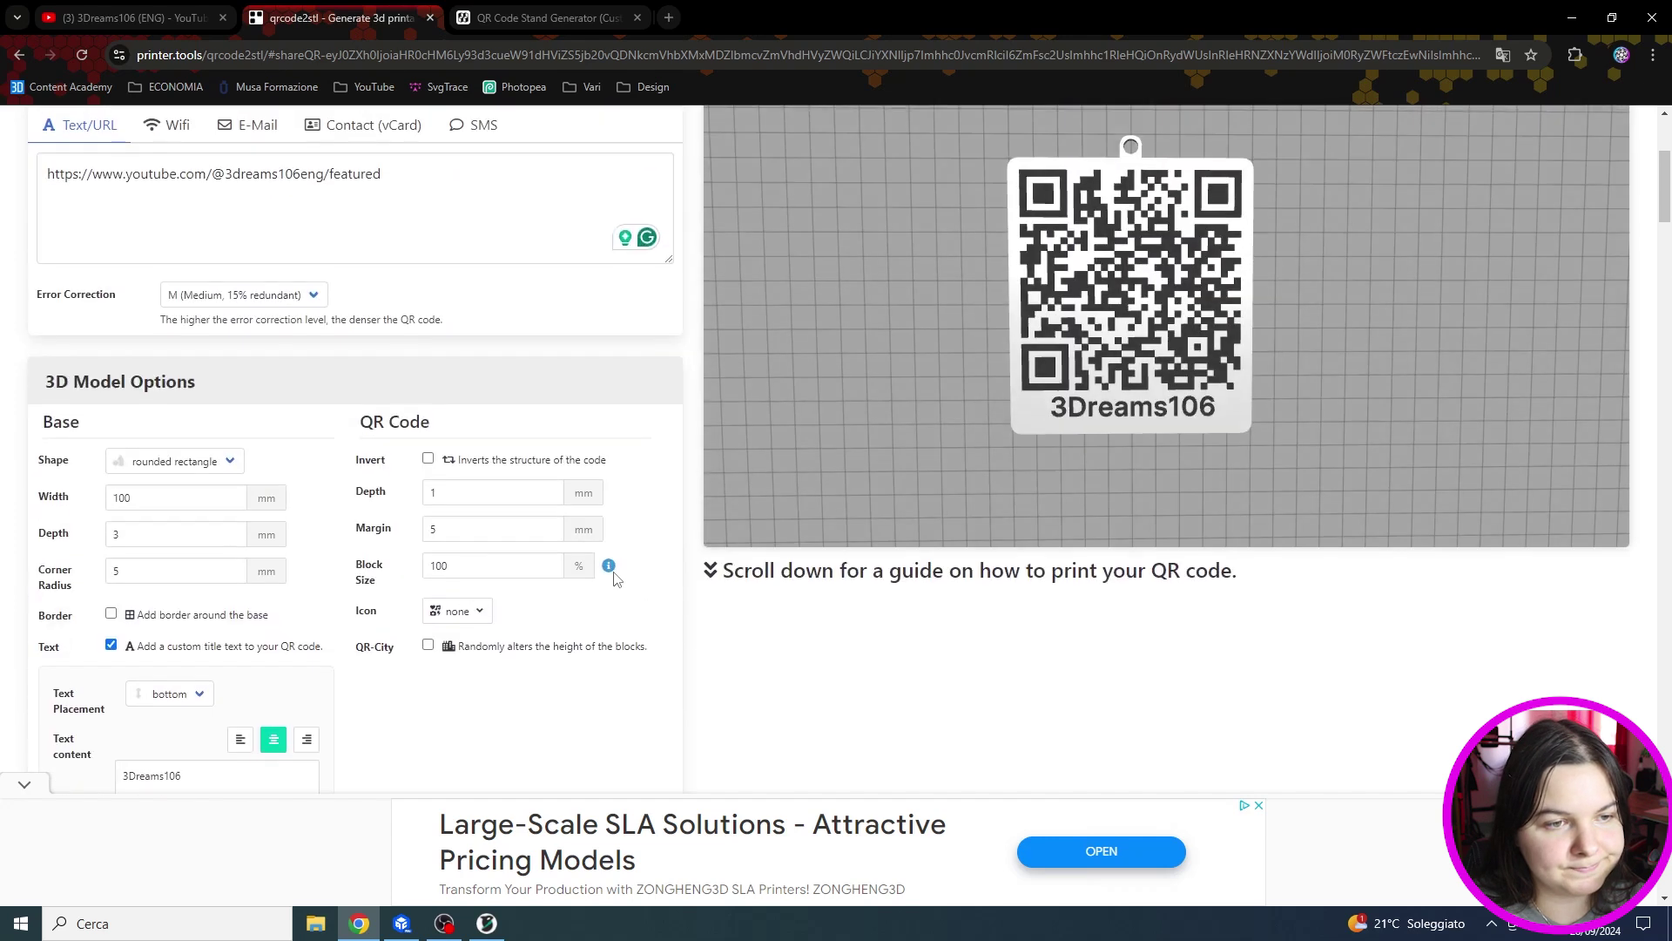
Inspect the regenerated keychain tag in the 3D preview
scroll(615, 579, up, 4)
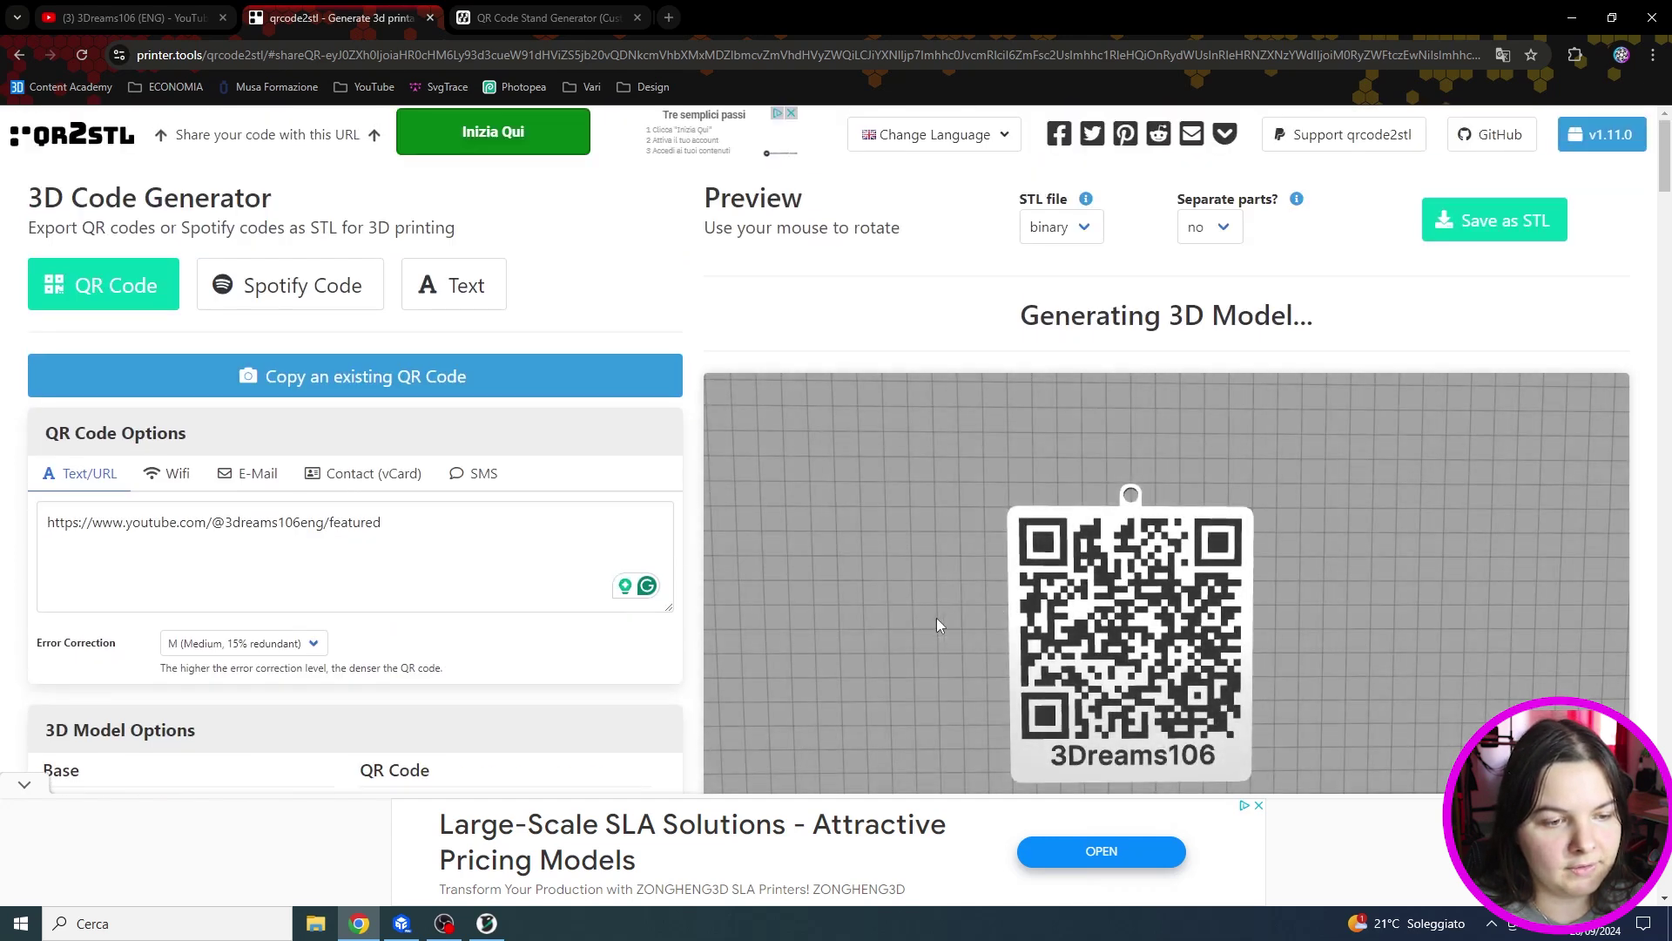
drag(770, 577, 1195, 474)
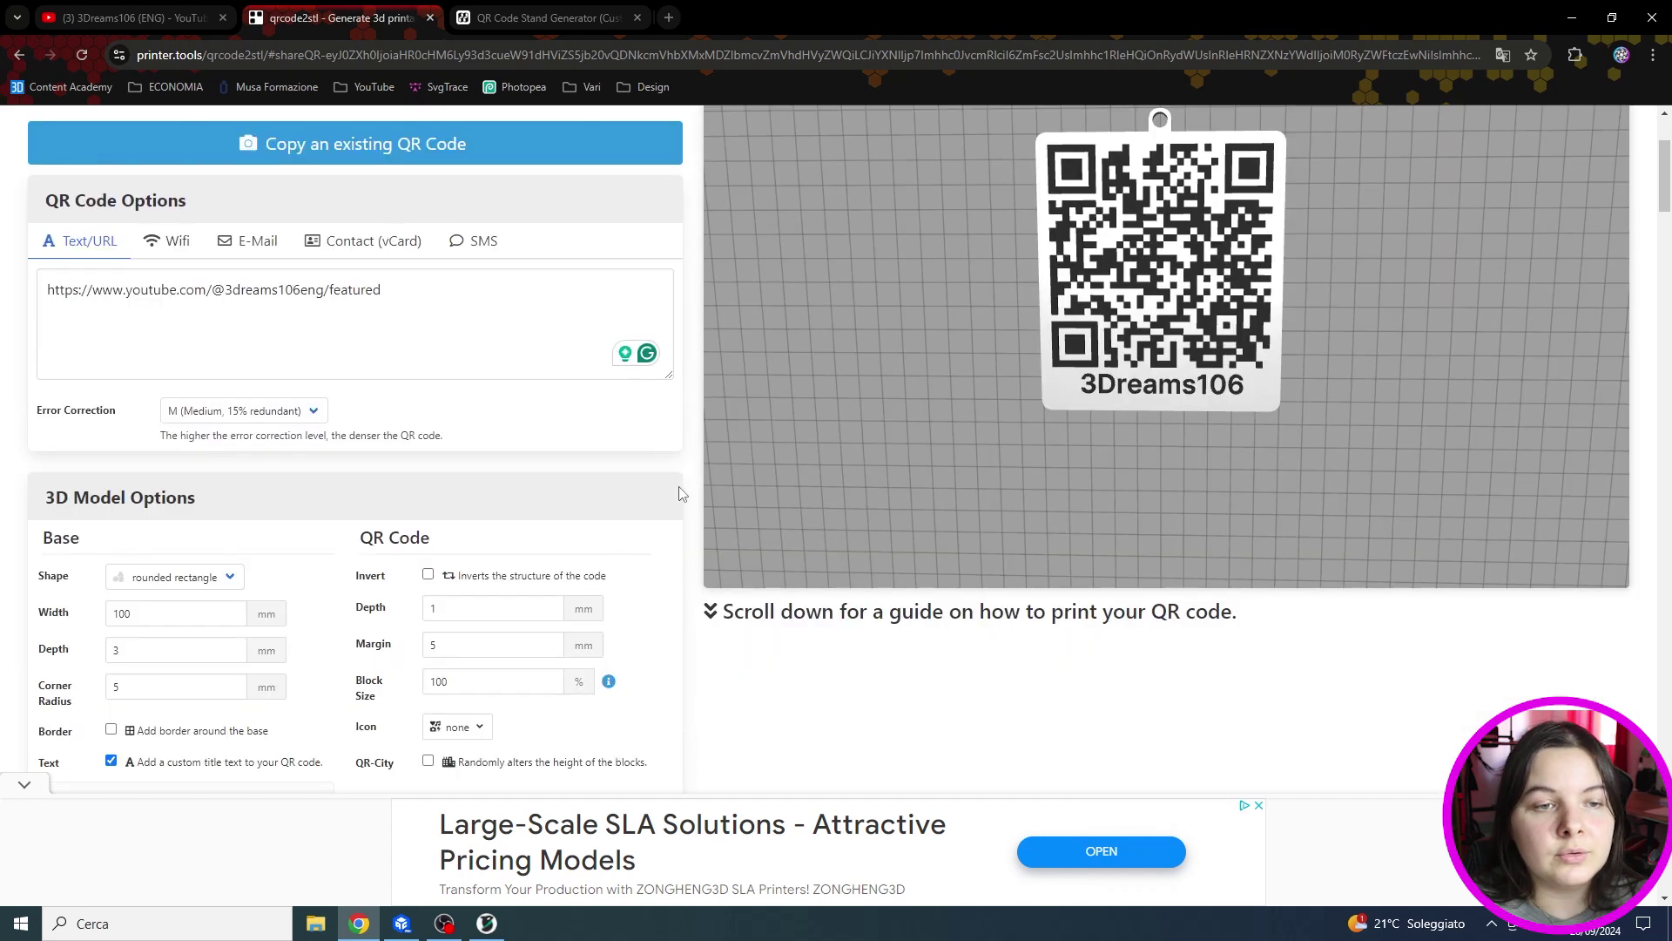
scroll(682, 492, up, 2)
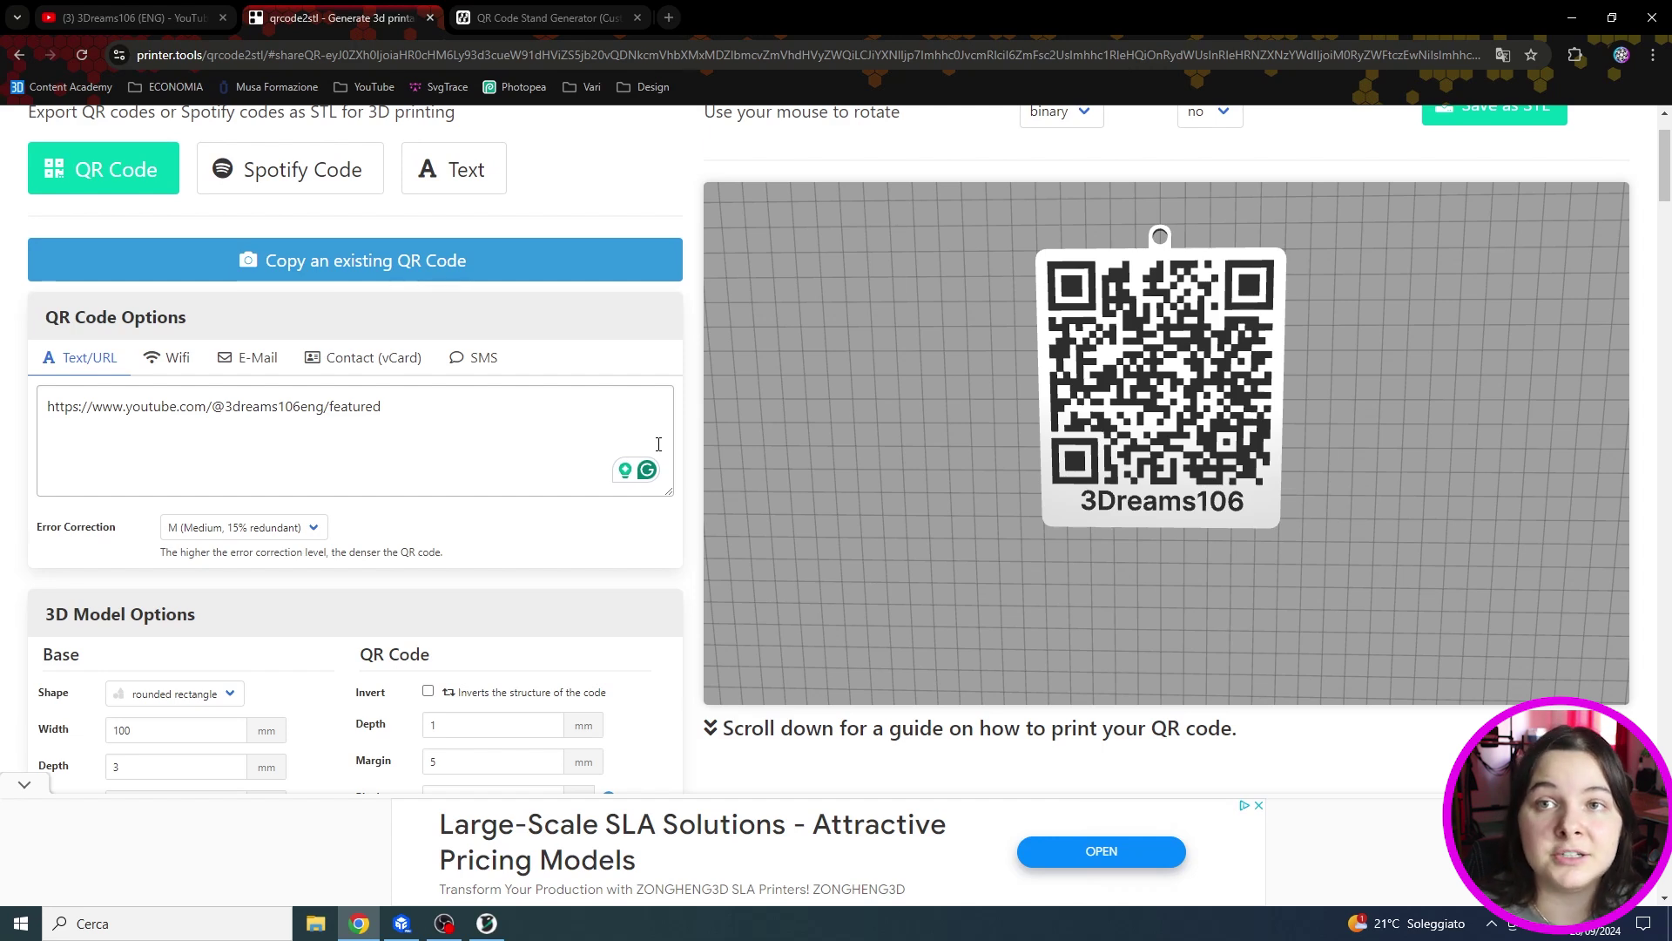
Add the play icon to the centre of the QR code and regenerate the 3D model
scroll(627, 536, down, 3)
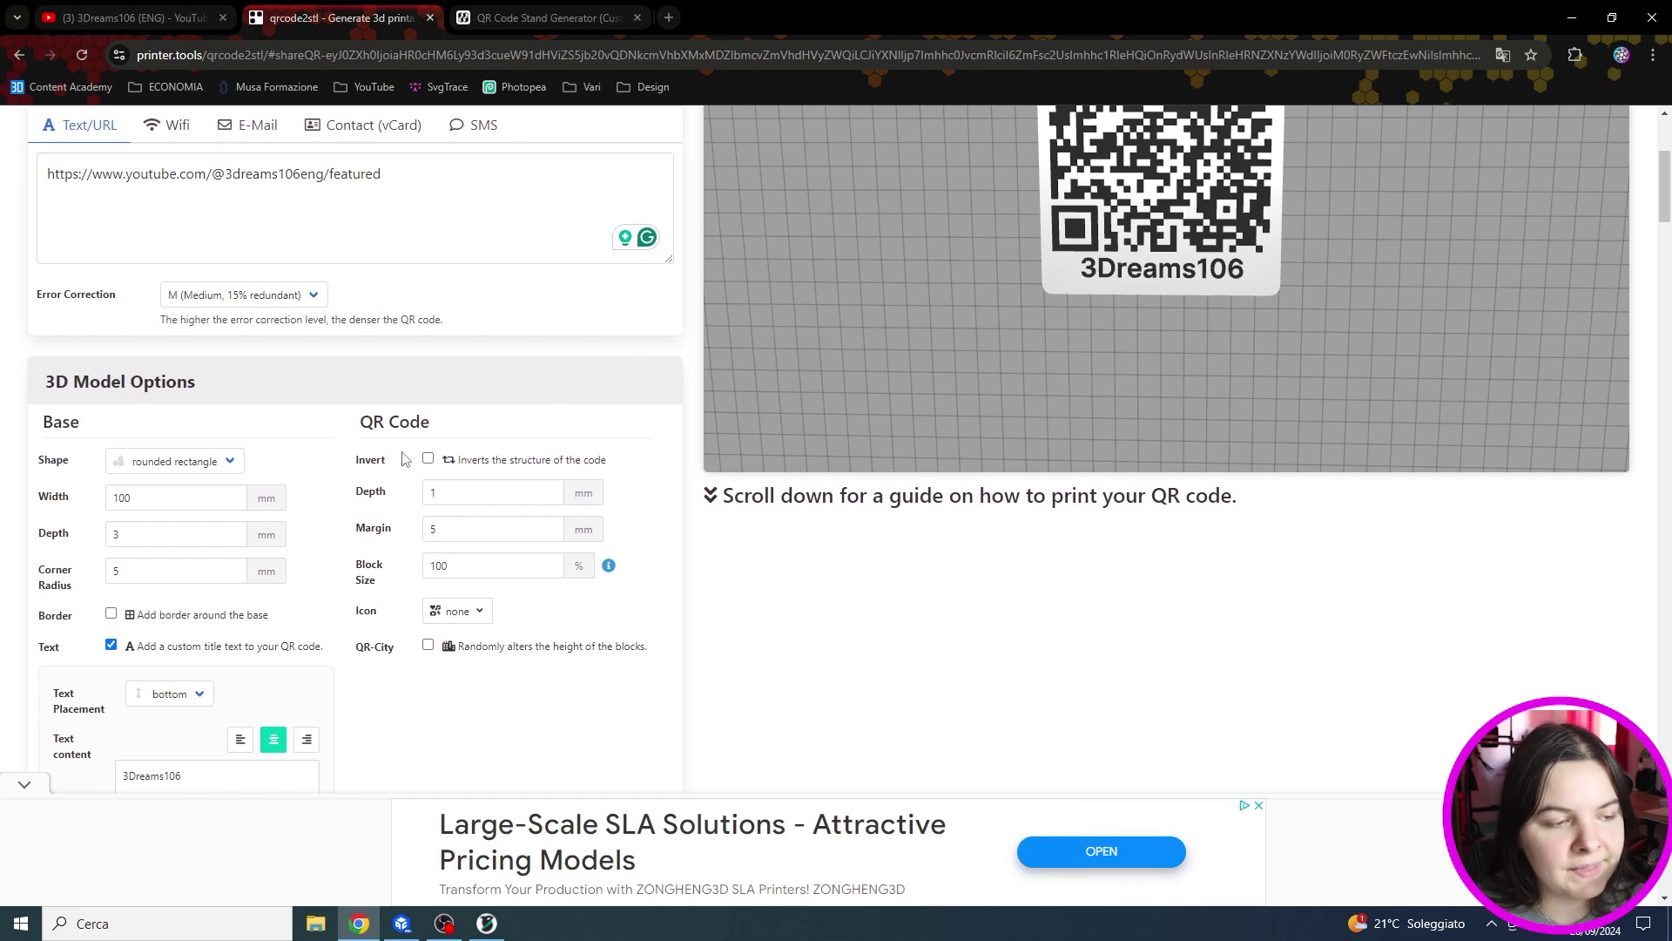
scroll(549, 575, down, 2)
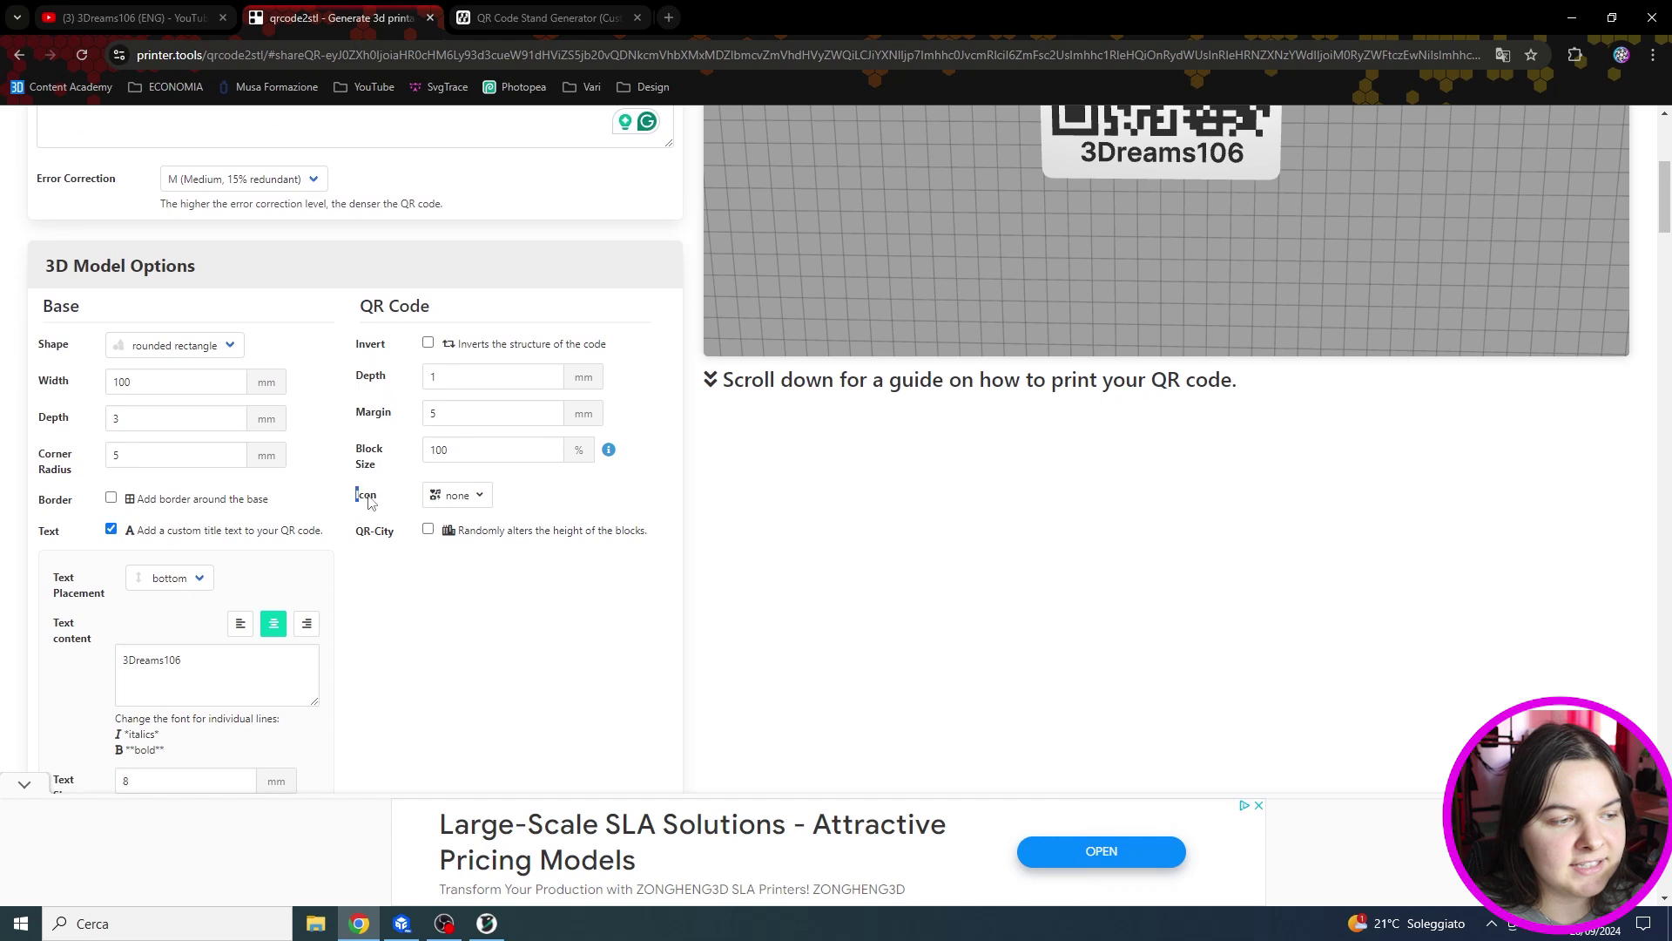
double_click(366, 495)
click(465, 496)
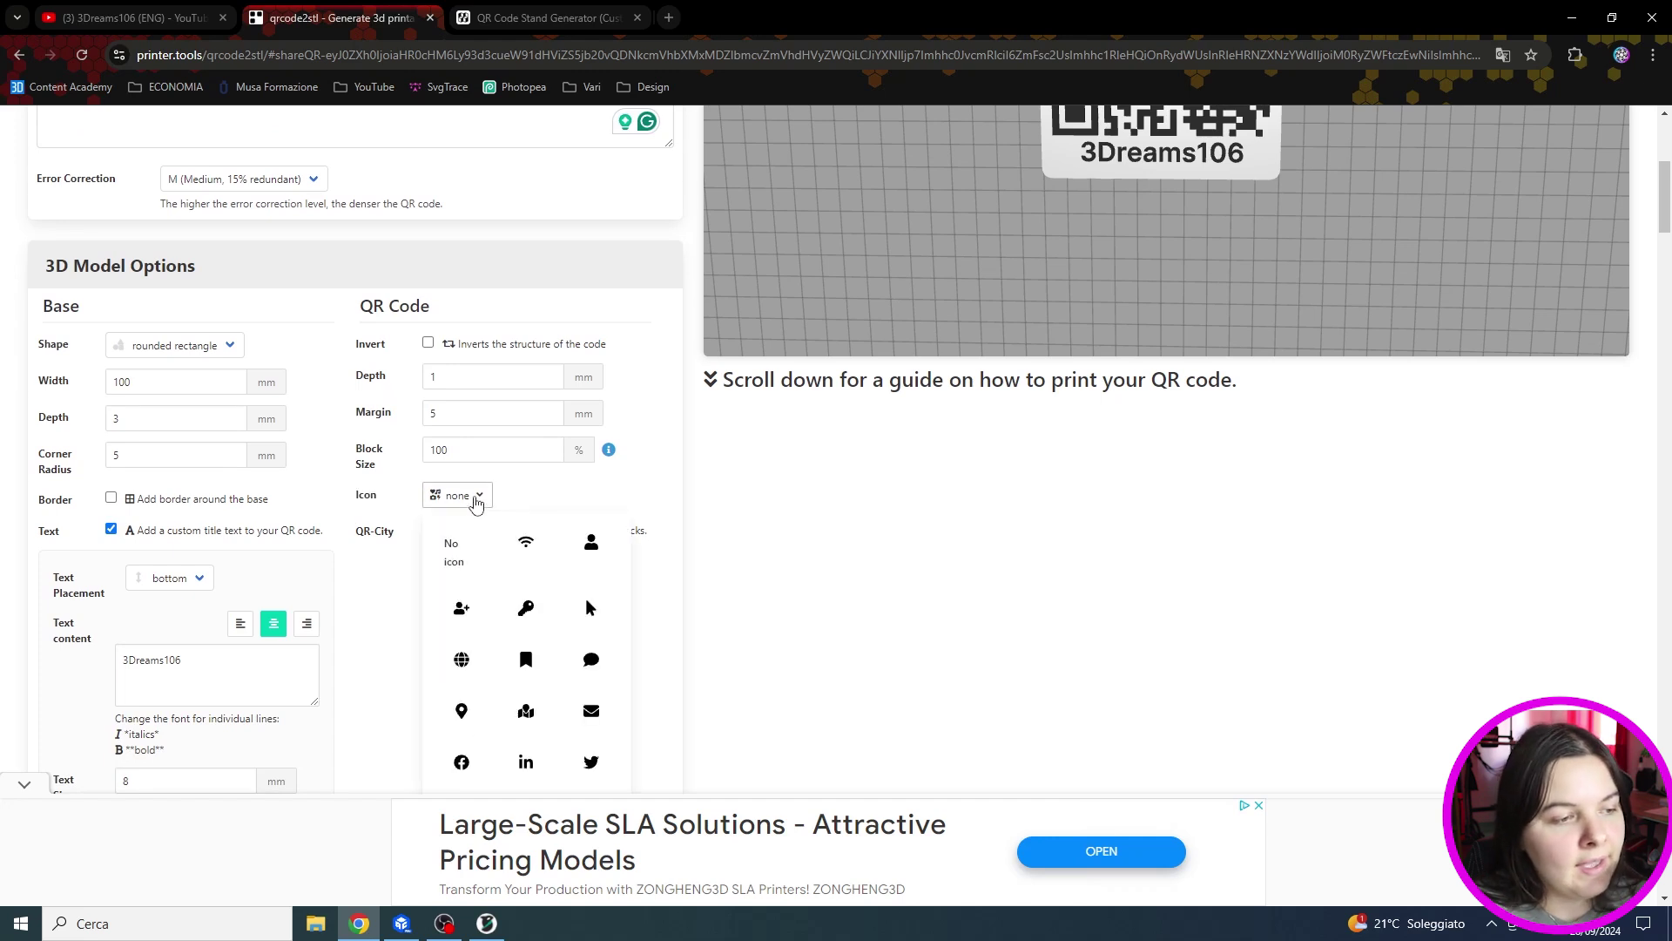
scroll(468, 503, down, 2)
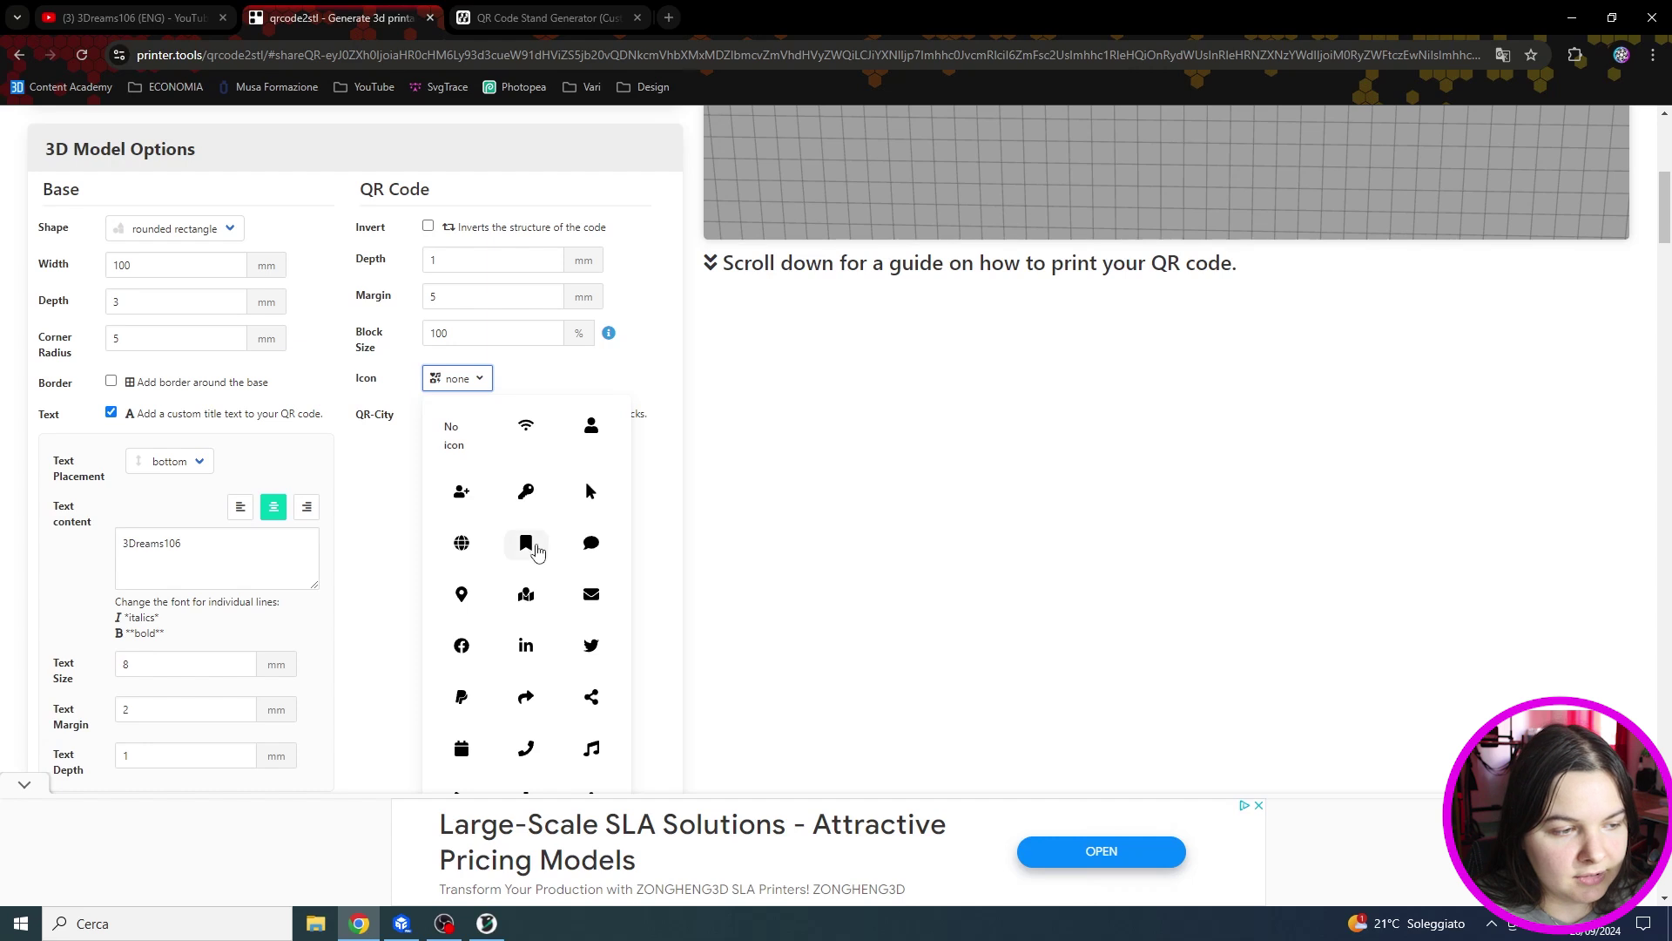
scroll(534, 549, down, 2)
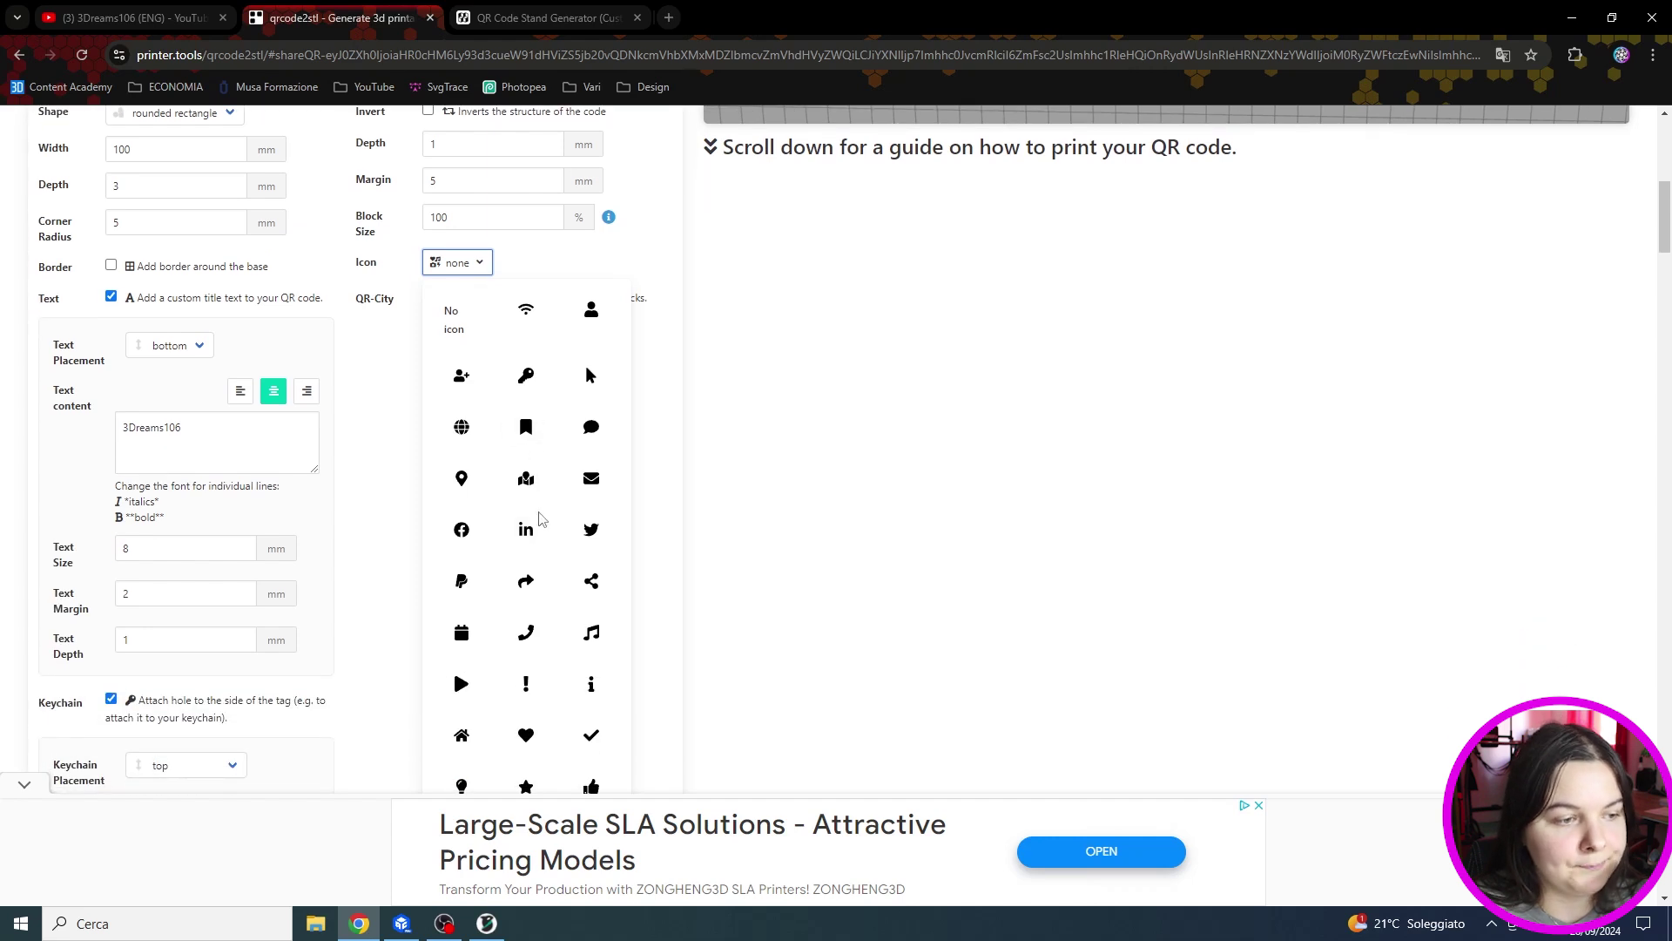
click(466, 684)
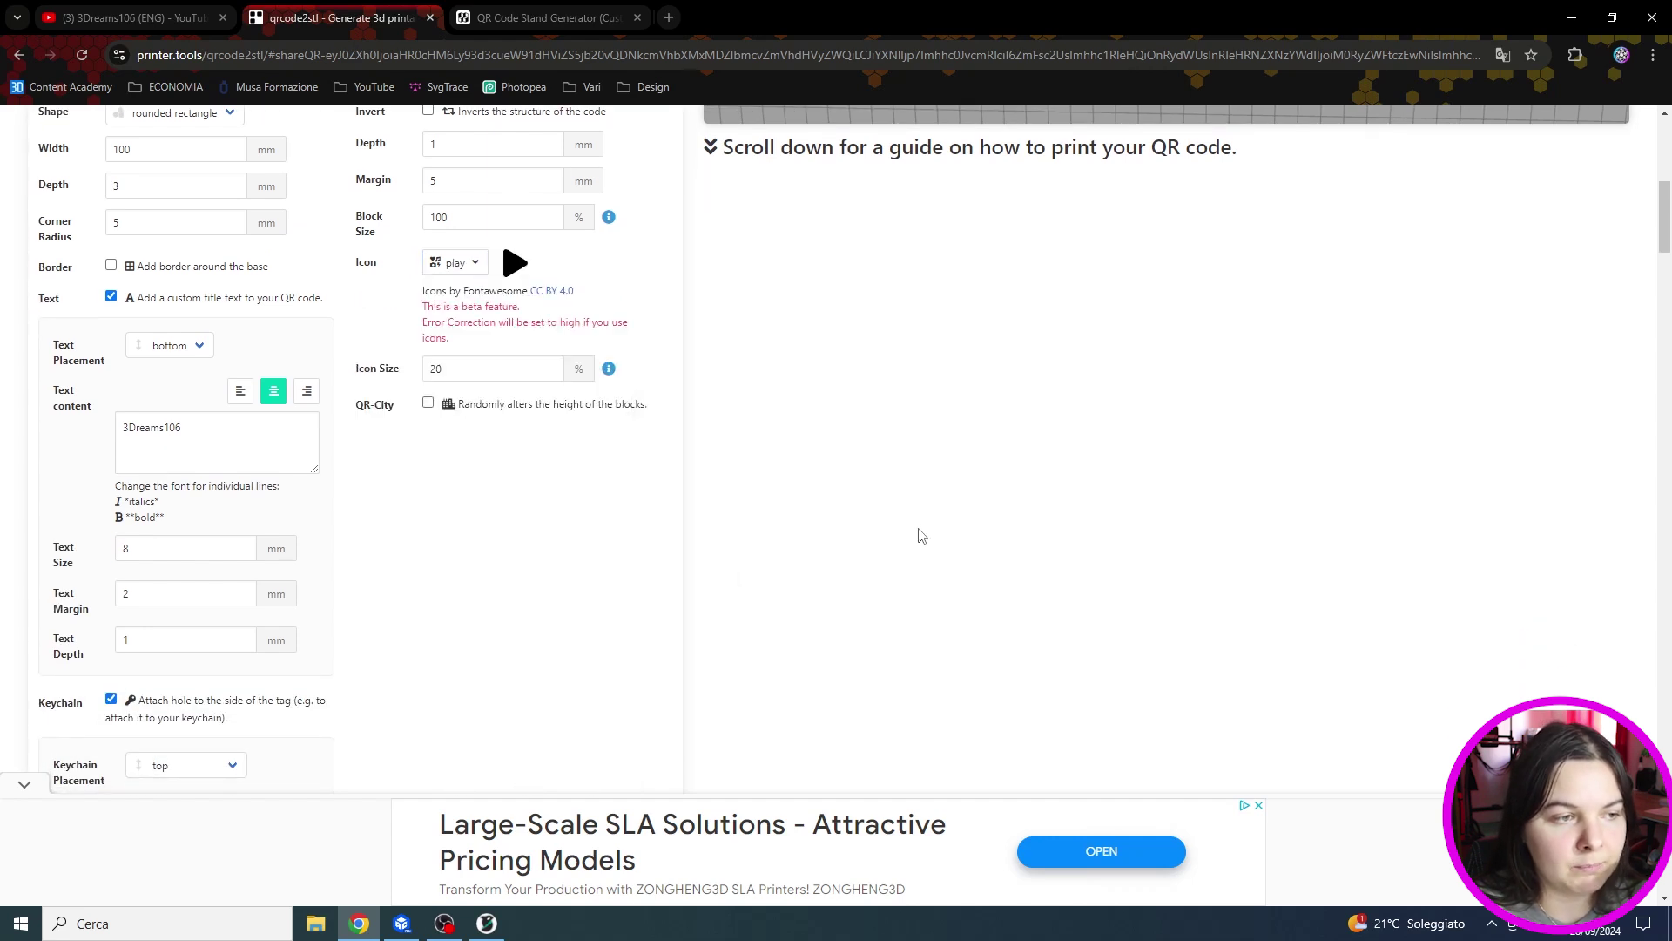
scroll(815, 557, up, 4)
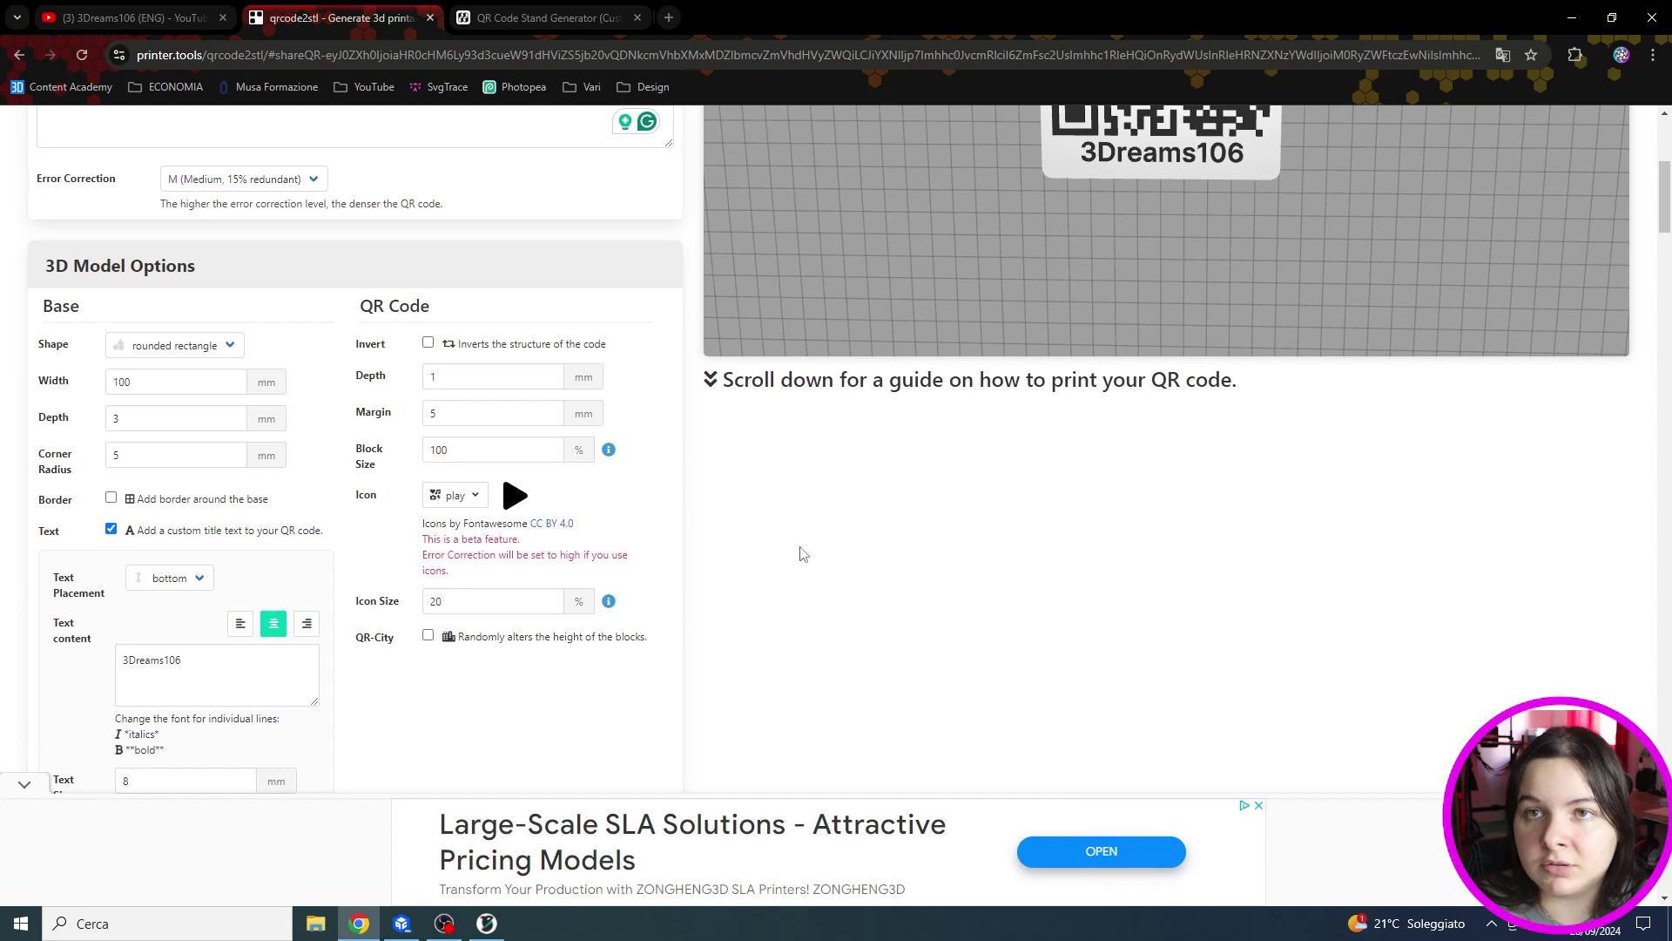
scroll(802, 554, down, 20)
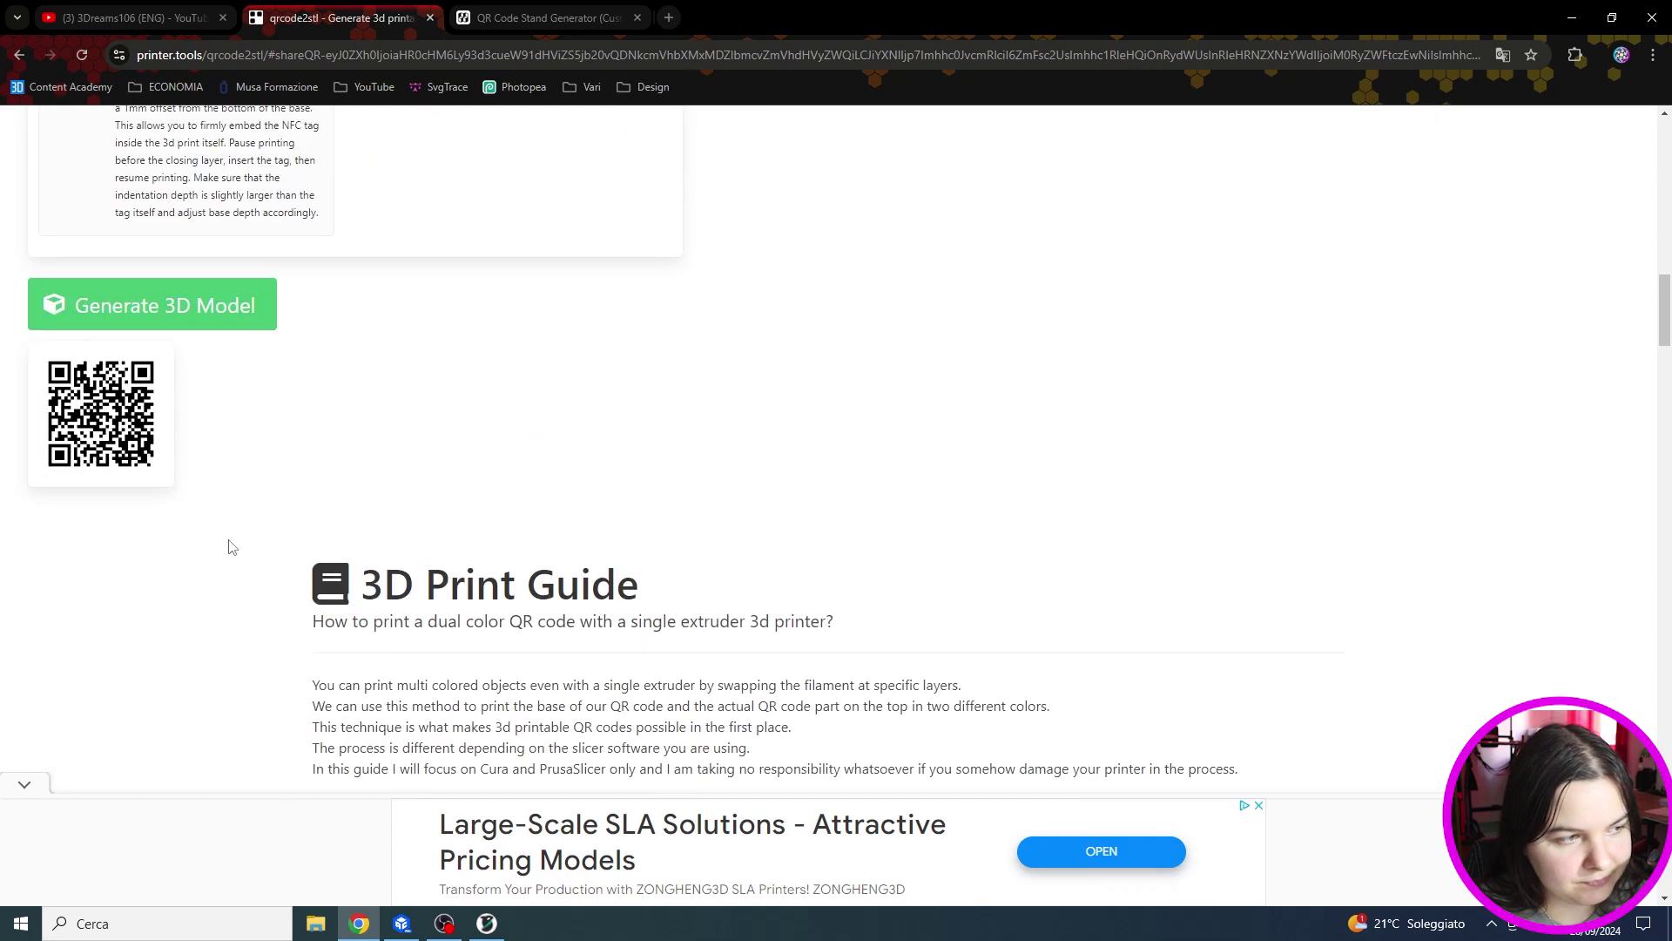
click(216, 322)
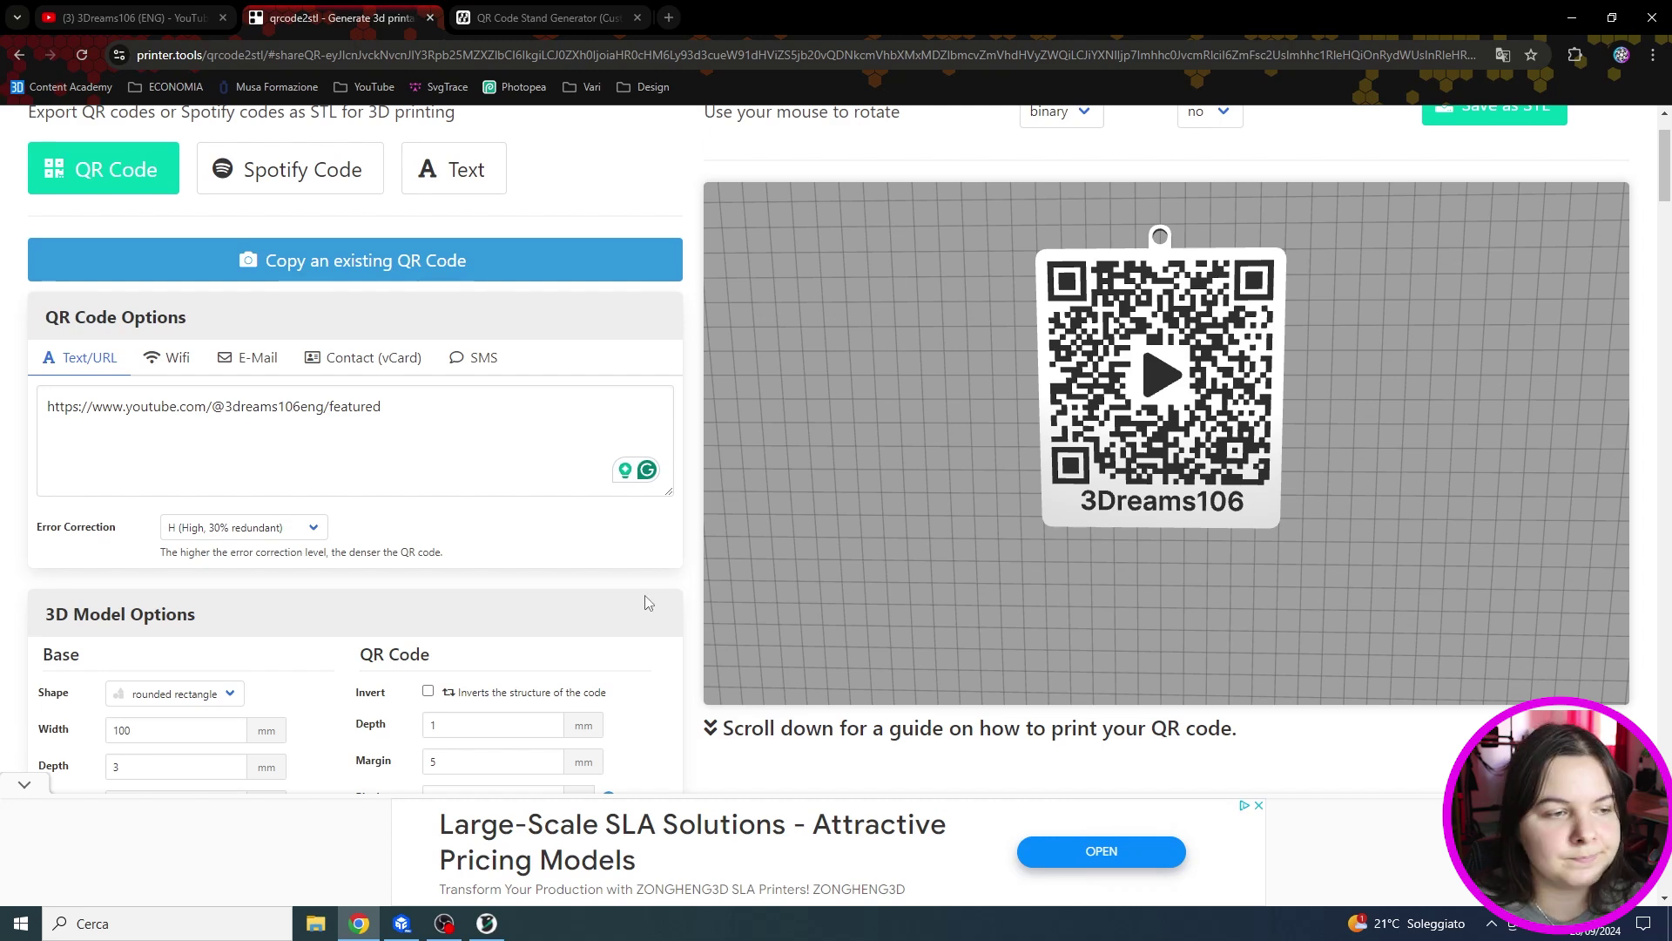
Enable separate parts for the export and save the tag as binary STL files
scroll(640, 590, up, 2)
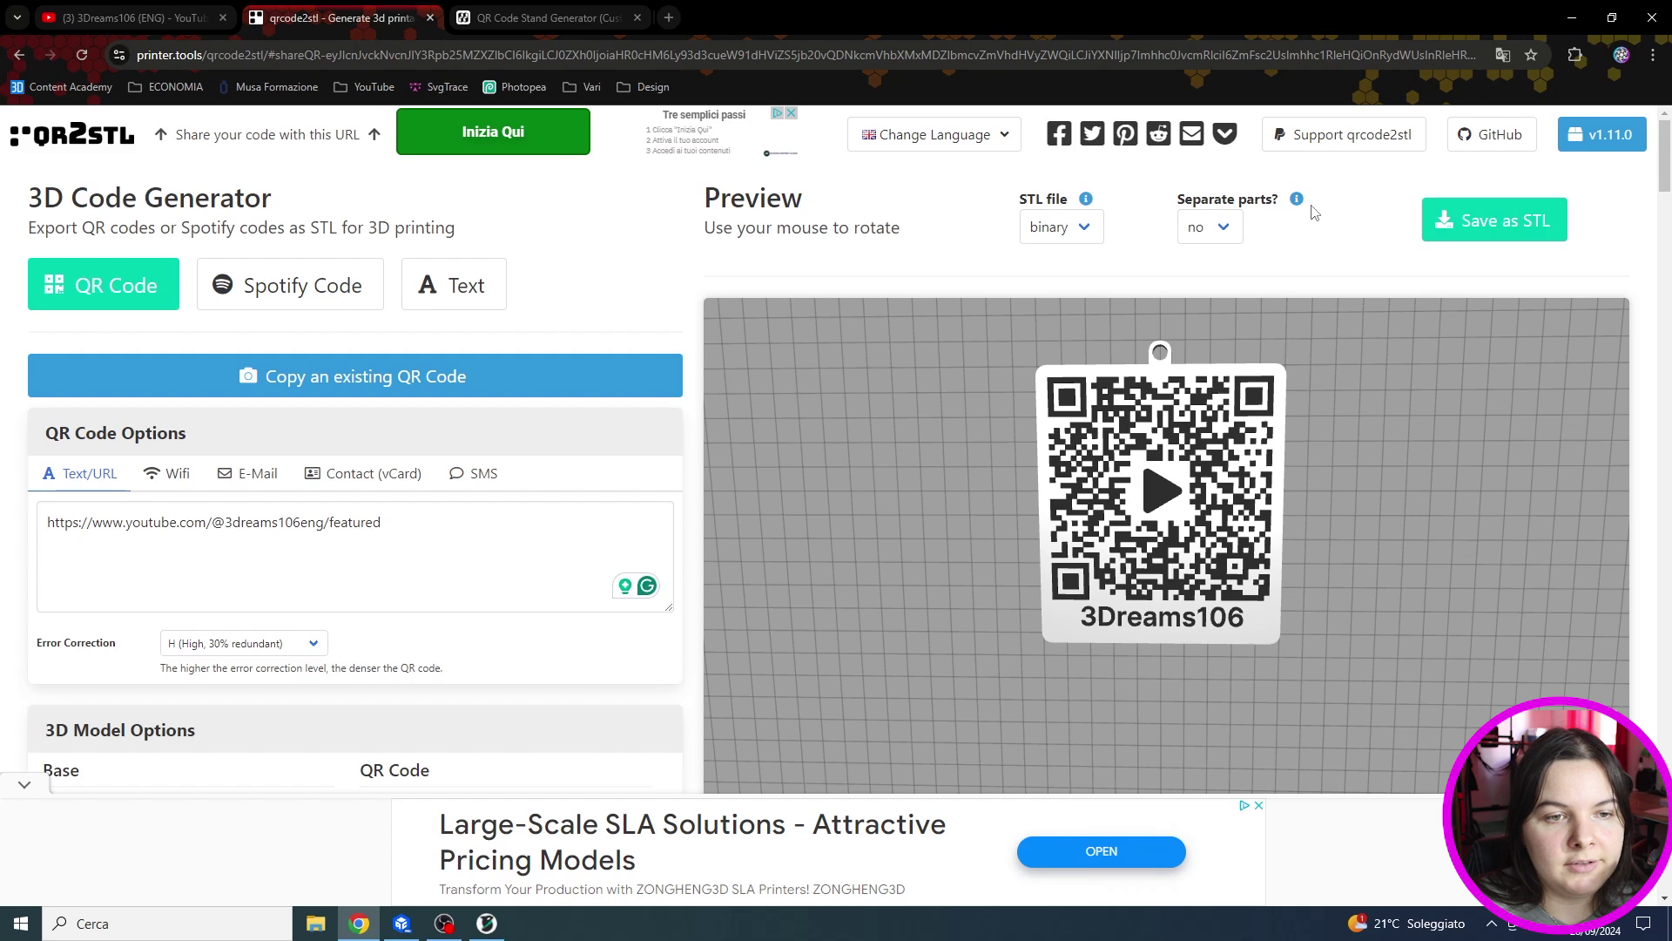
drag(1287, 207, 1180, 204)
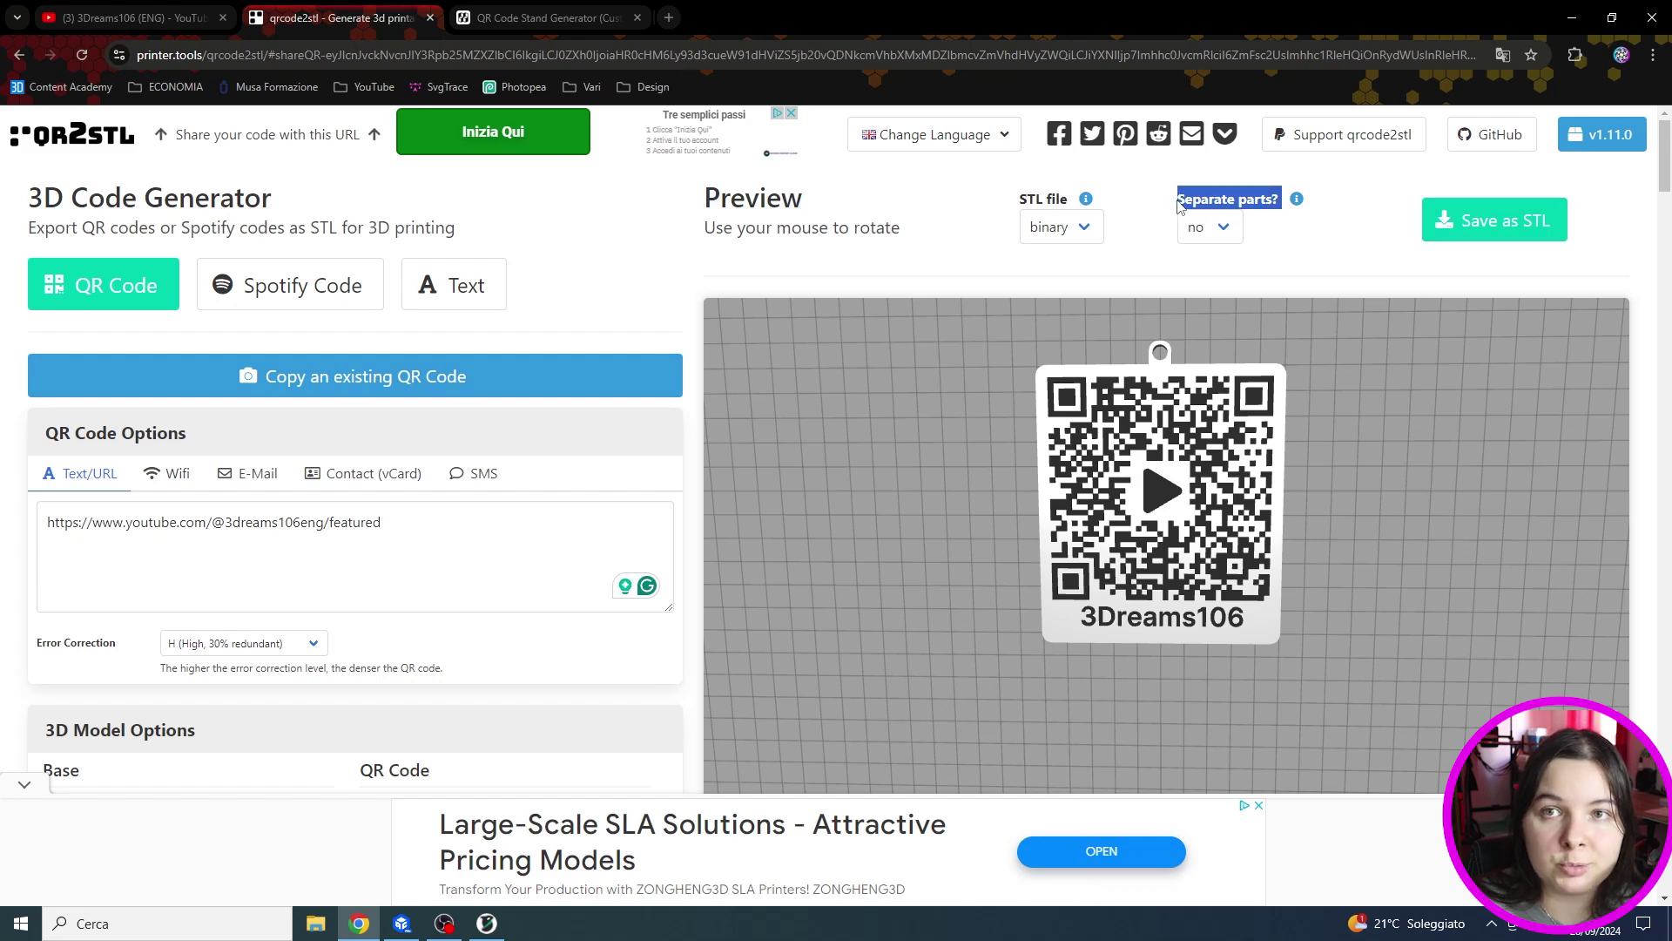
click(1263, 235)
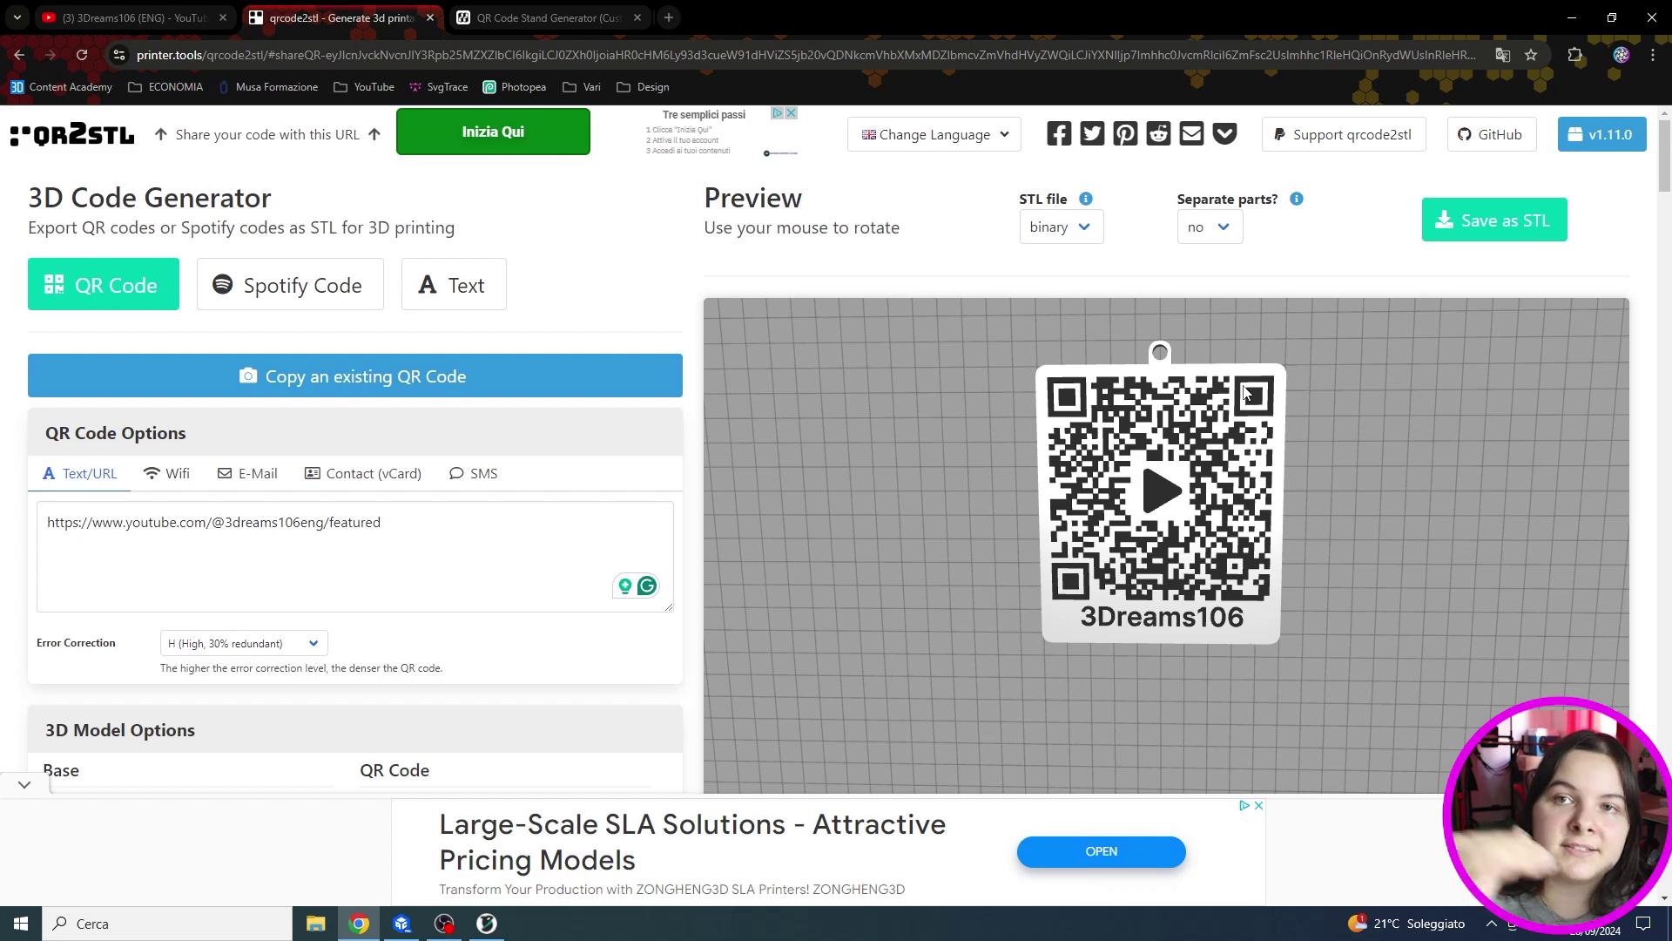
click(1231, 235)
click(1228, 281)
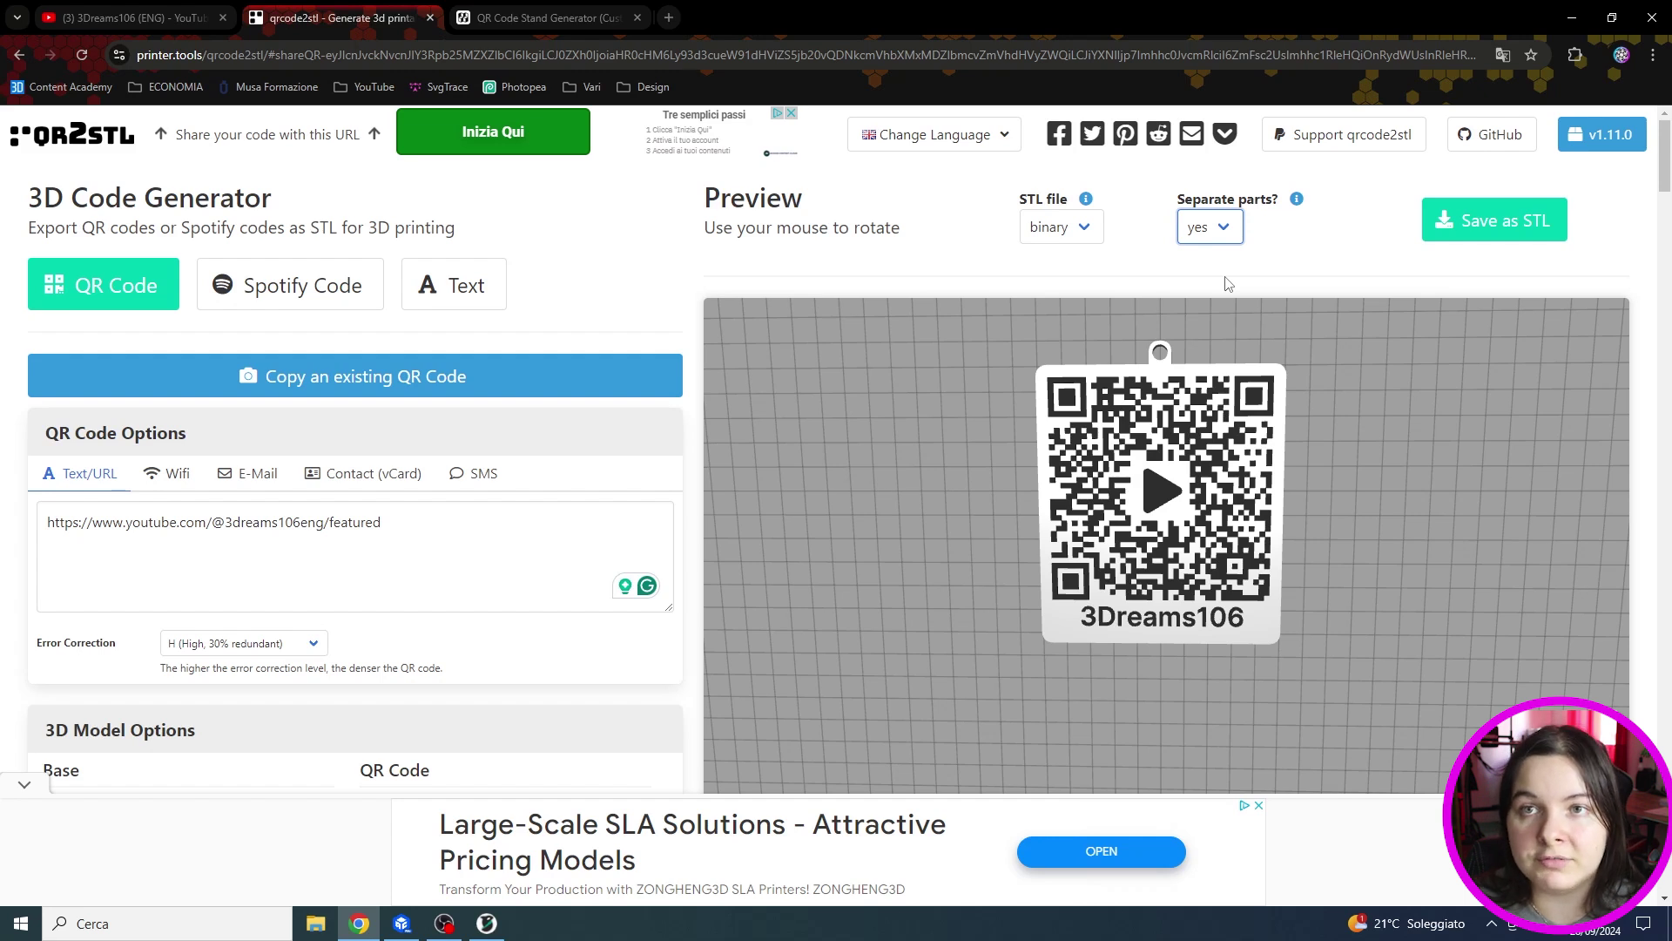
click(1468, 228)
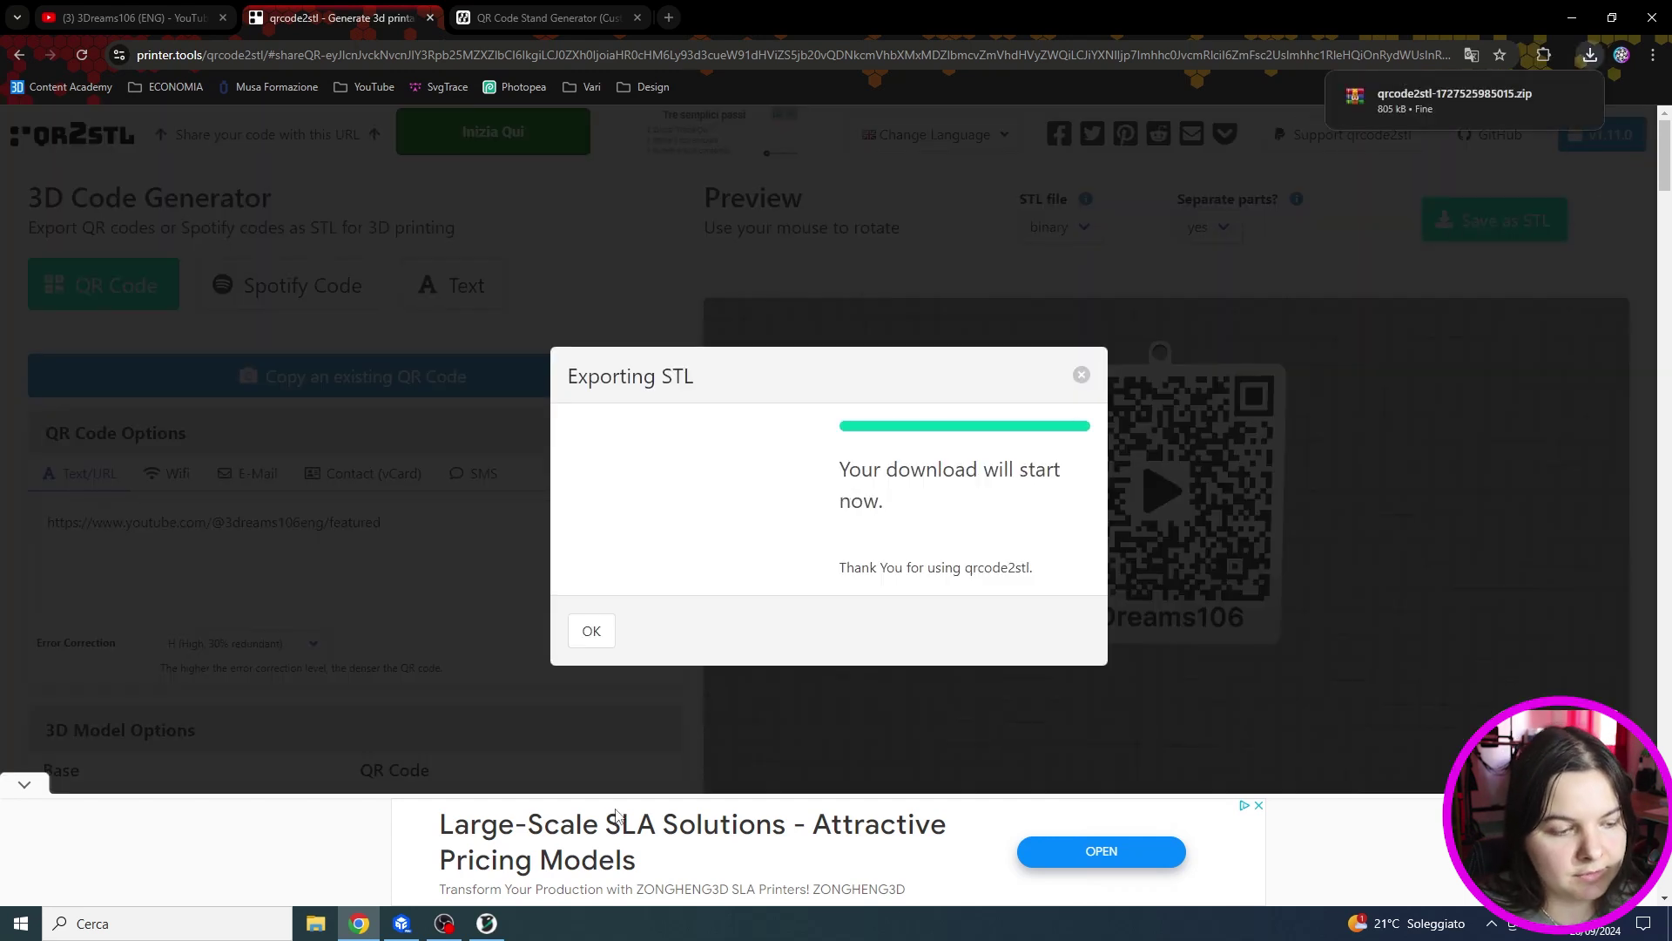
Locate the downloaded qrcode2stl ZIP archive in its folder, extract it there and open the extracted folder
mouse_move(1331, 104)
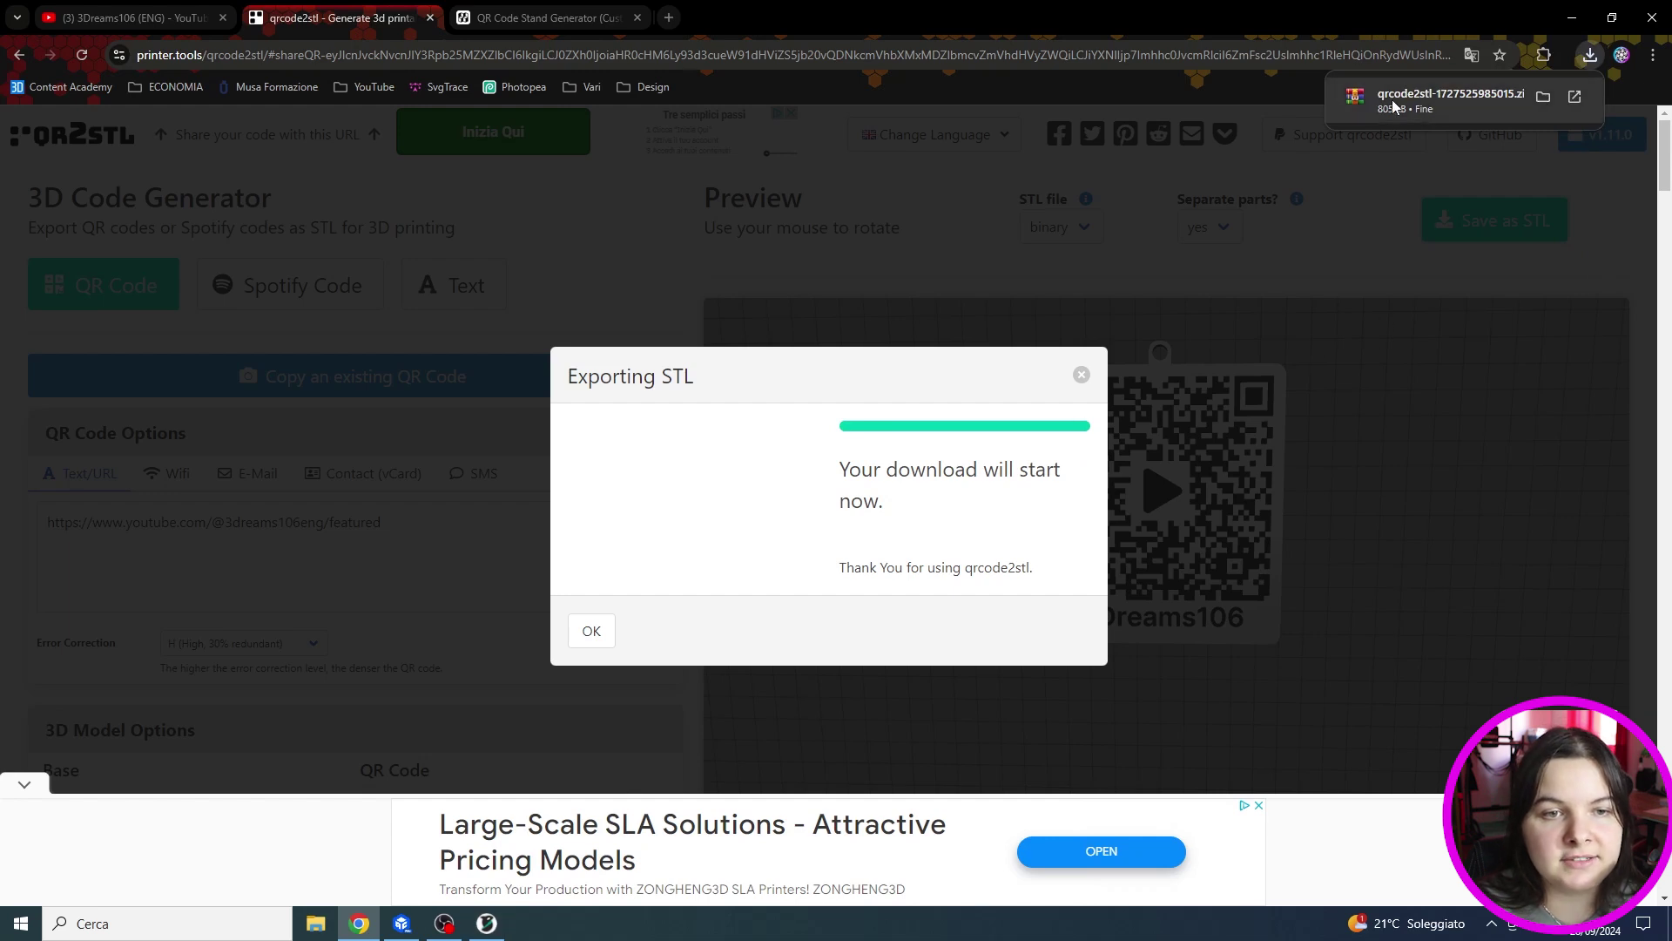
click(1544, 102)
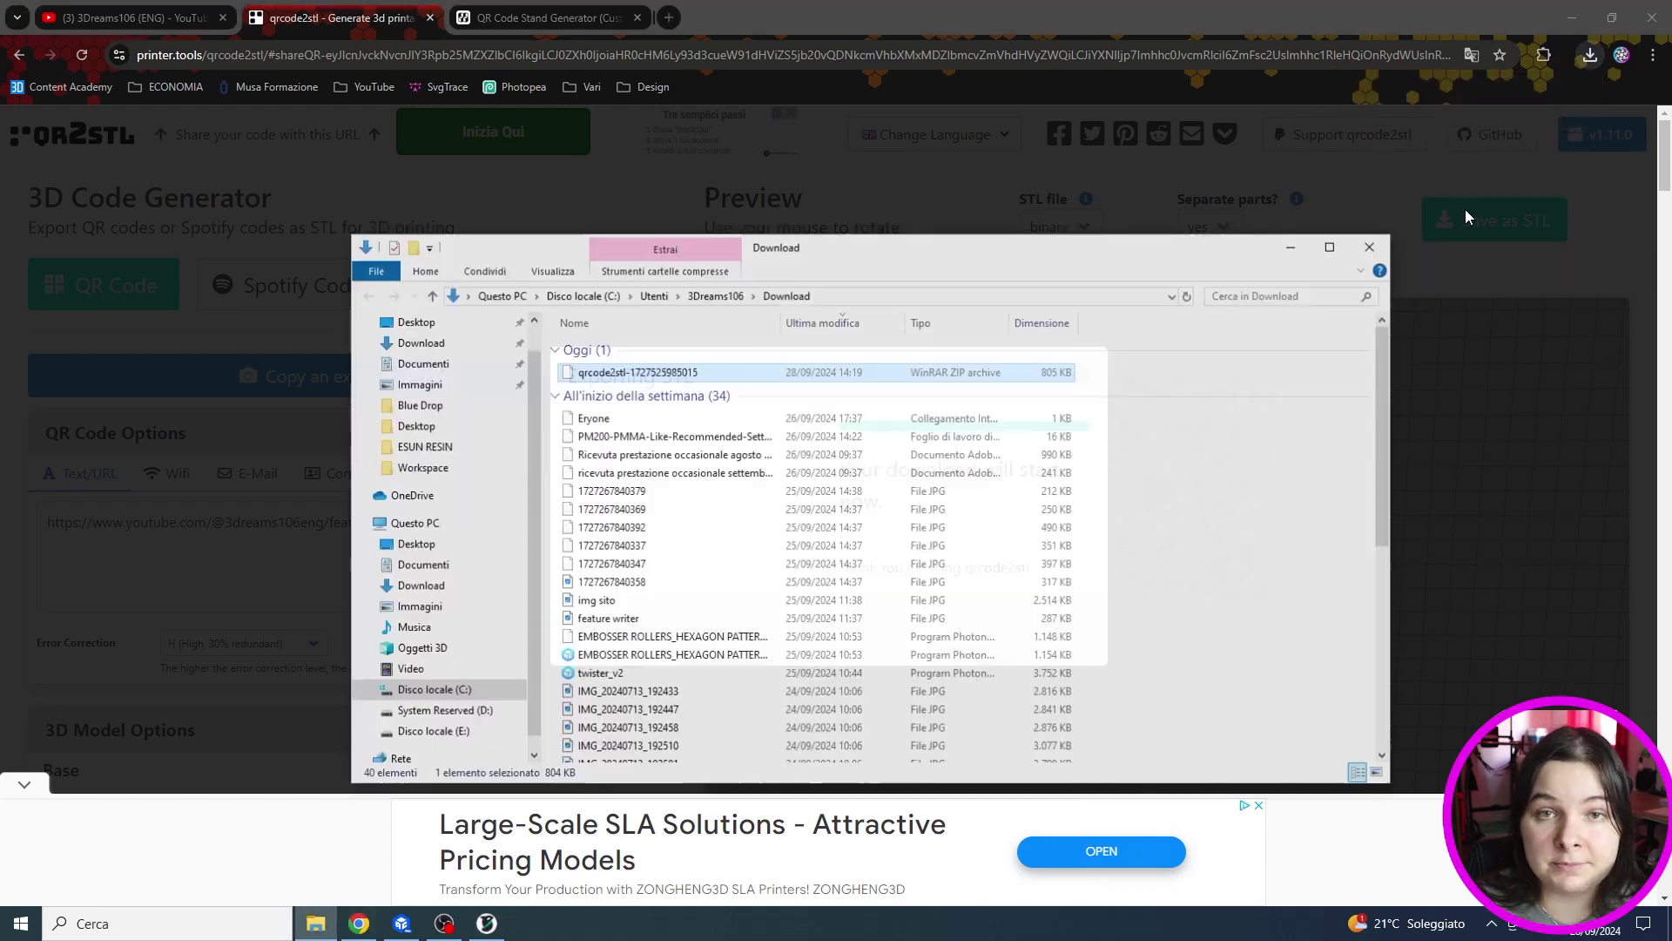
right_click(631, 369)
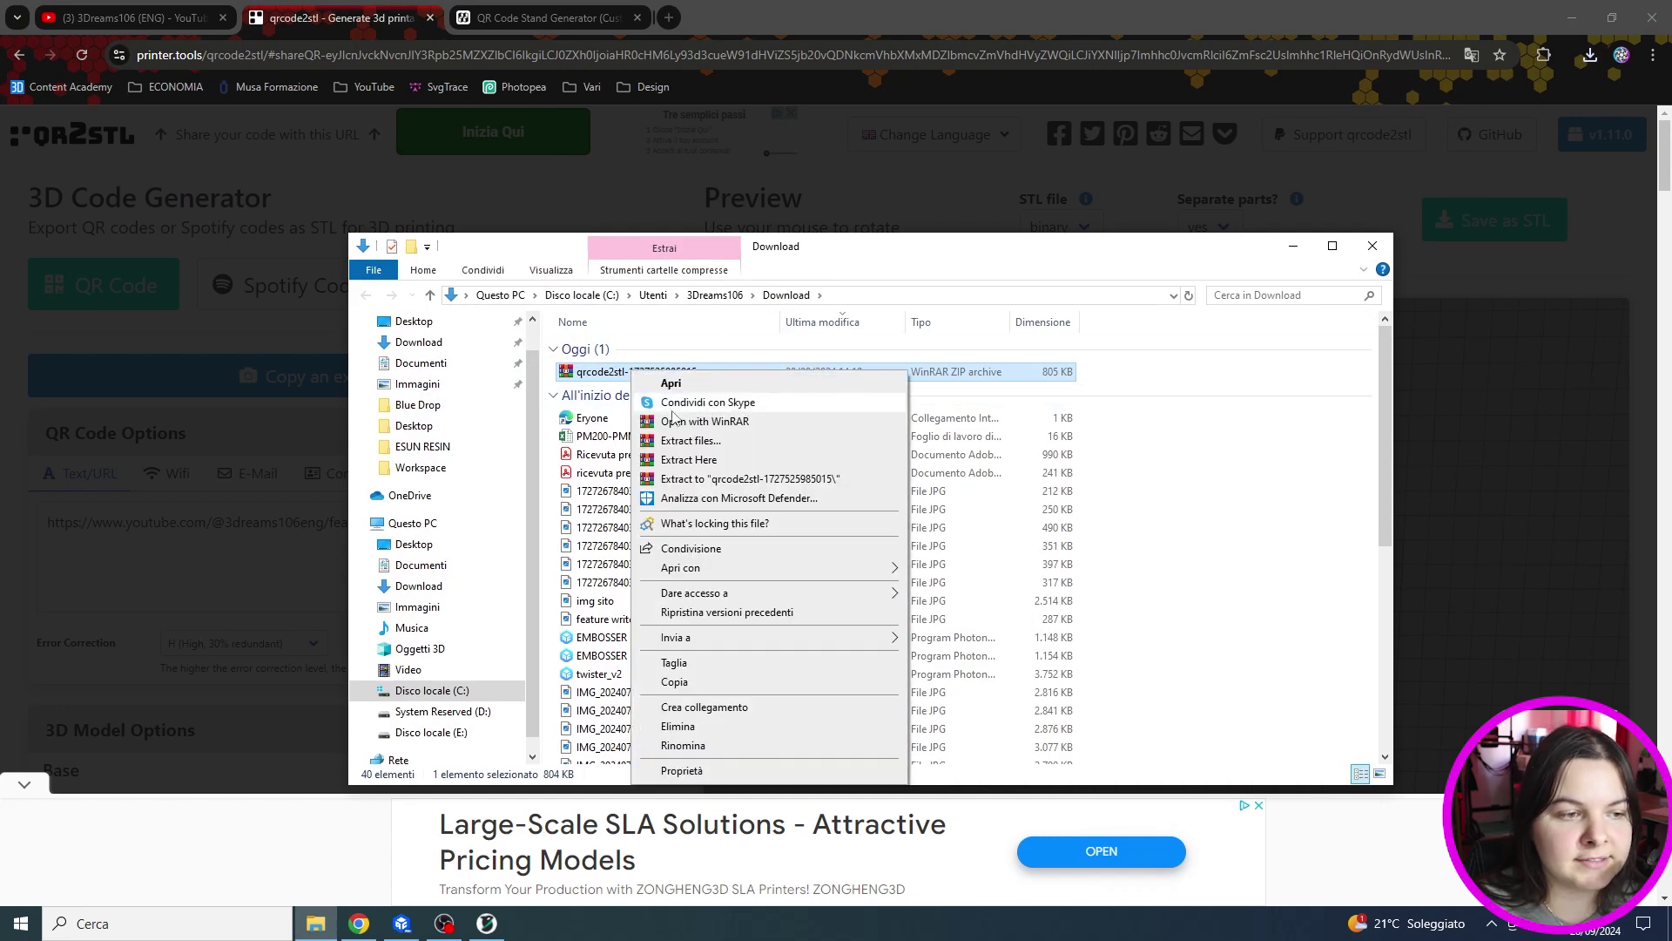
click(688, 459)
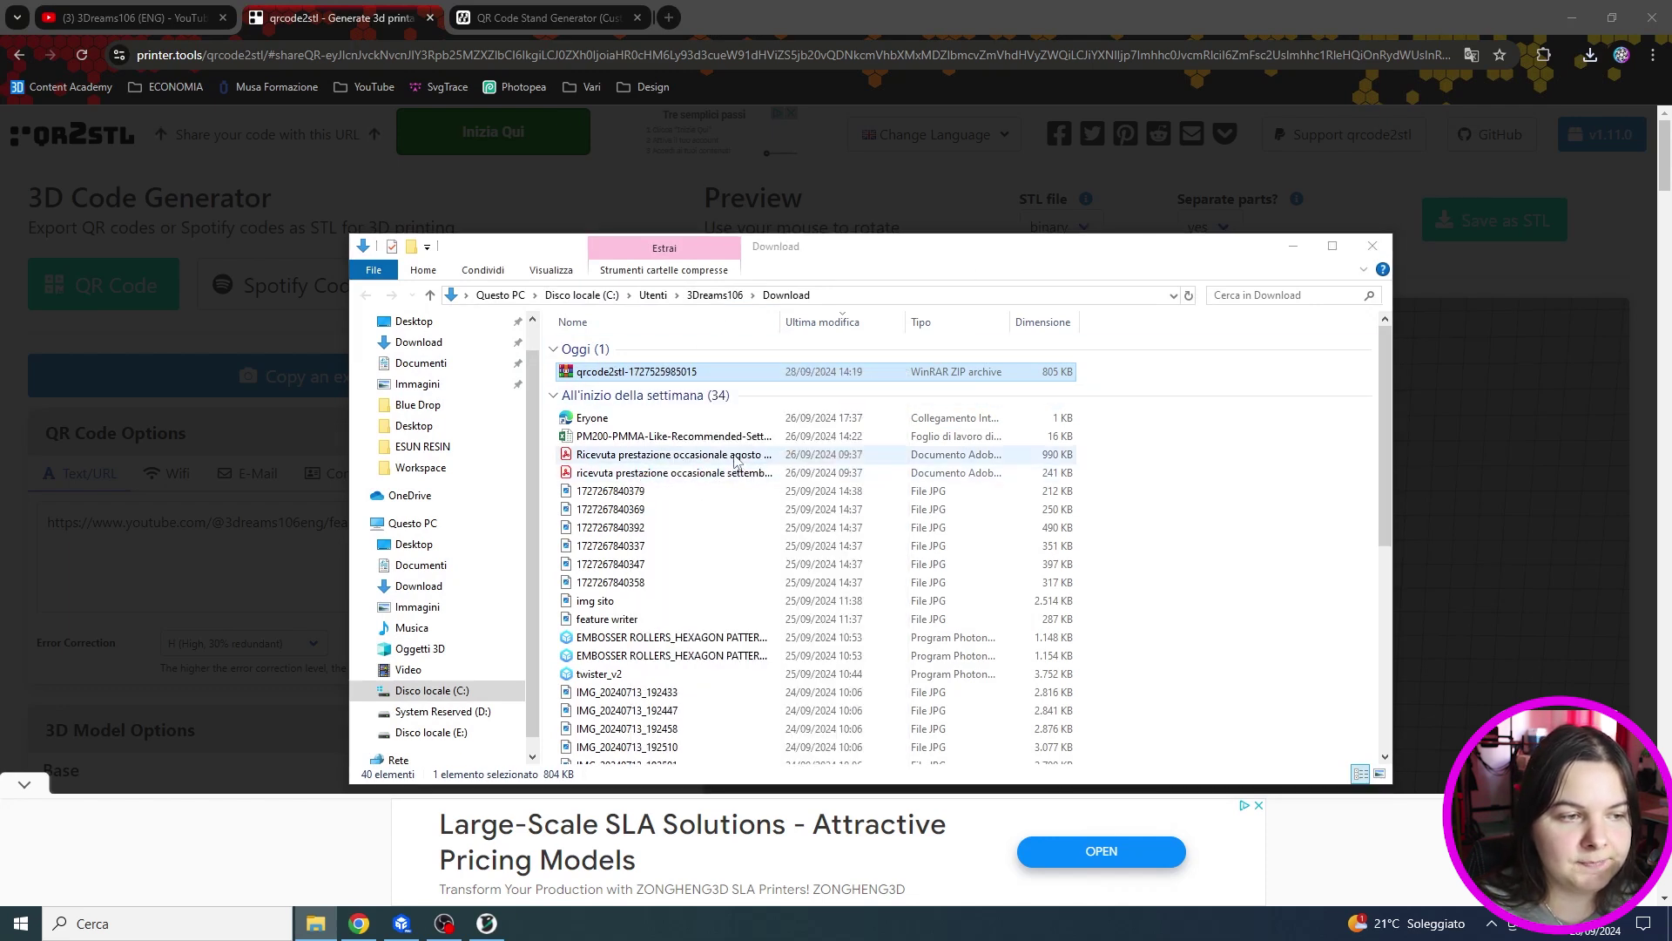
double_click(636, 389)
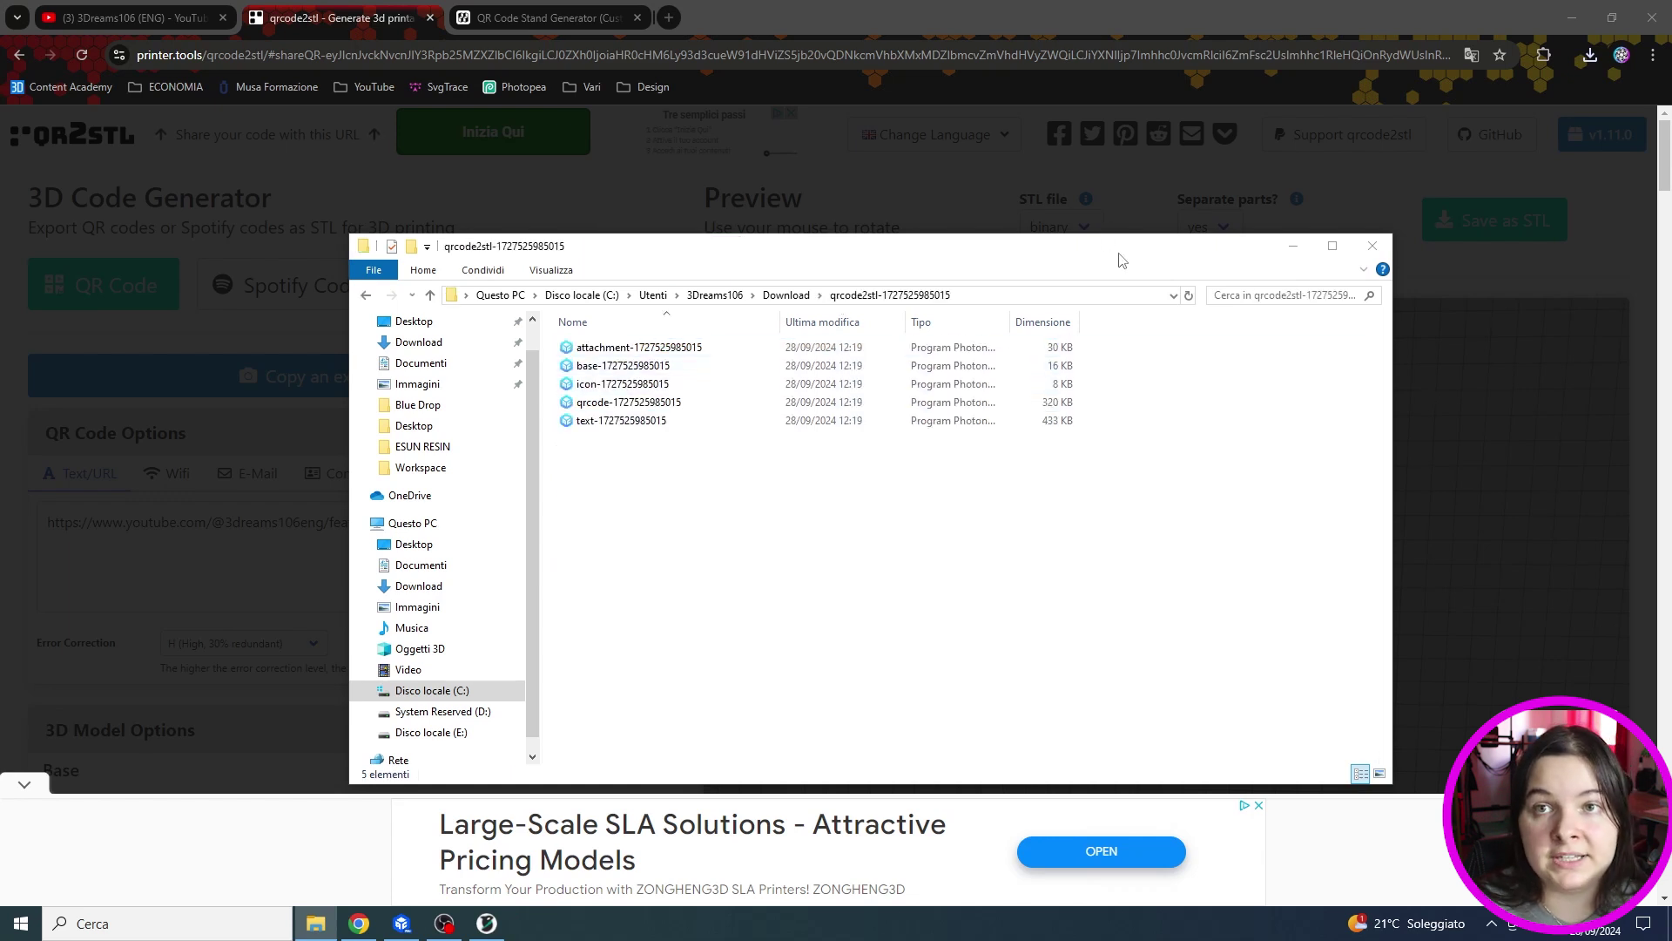
Switch to the slicer and import the attachment, base, icon, qrcode and text files as a single object with multiple parts
click(486, 923)
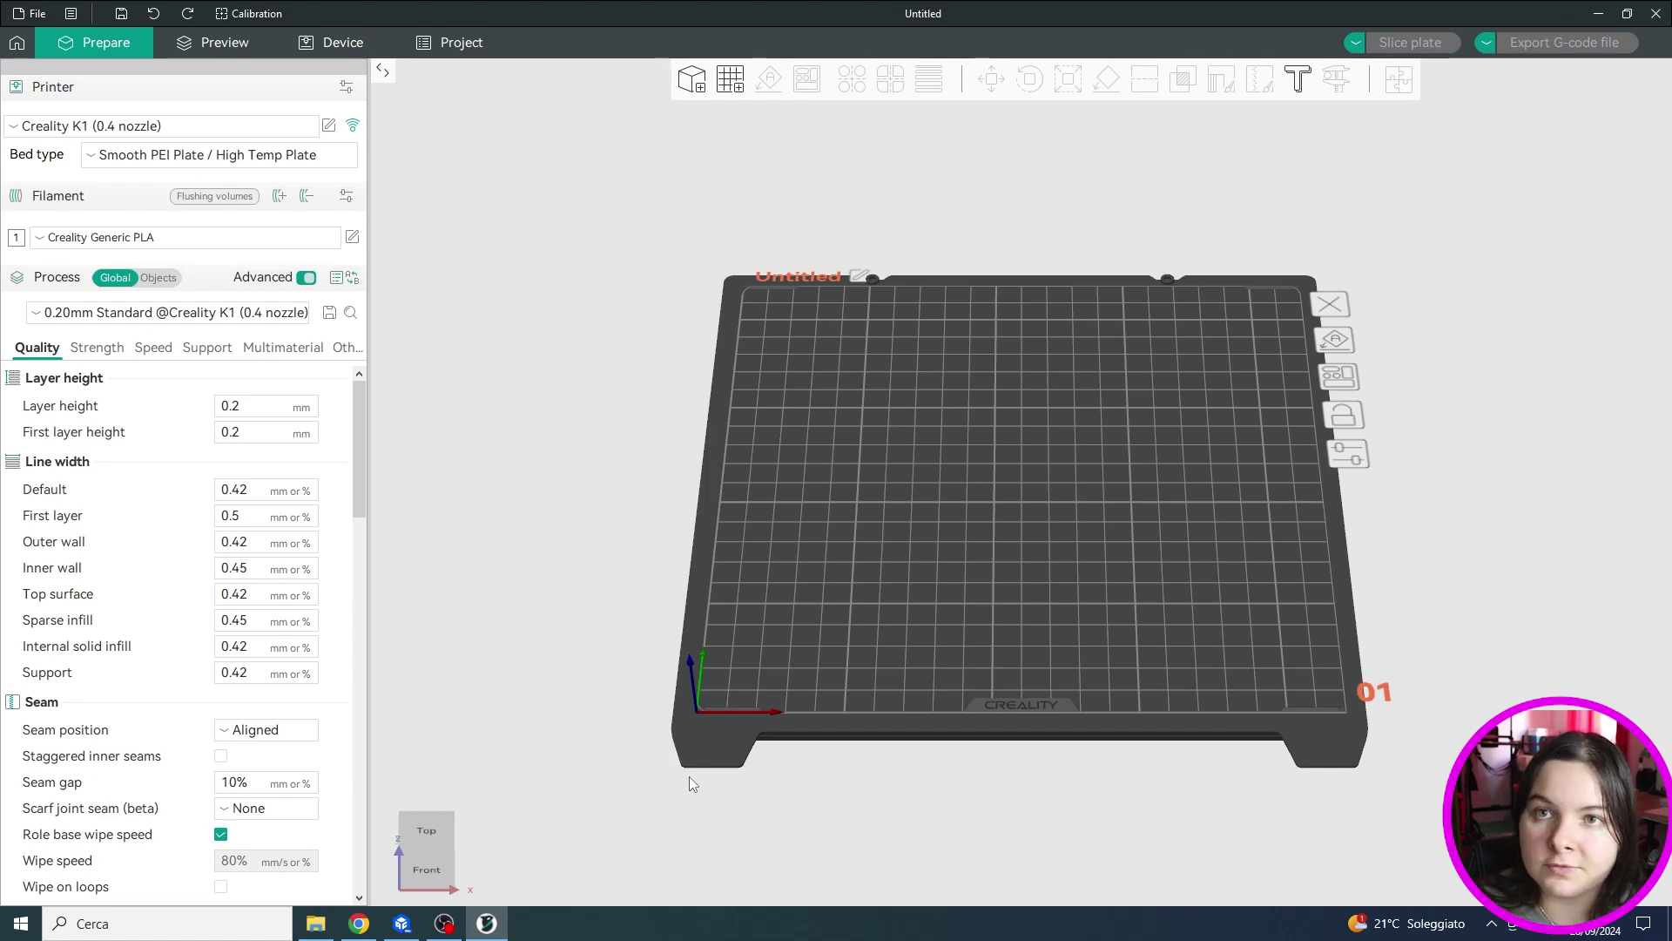
key(alt+Tab)
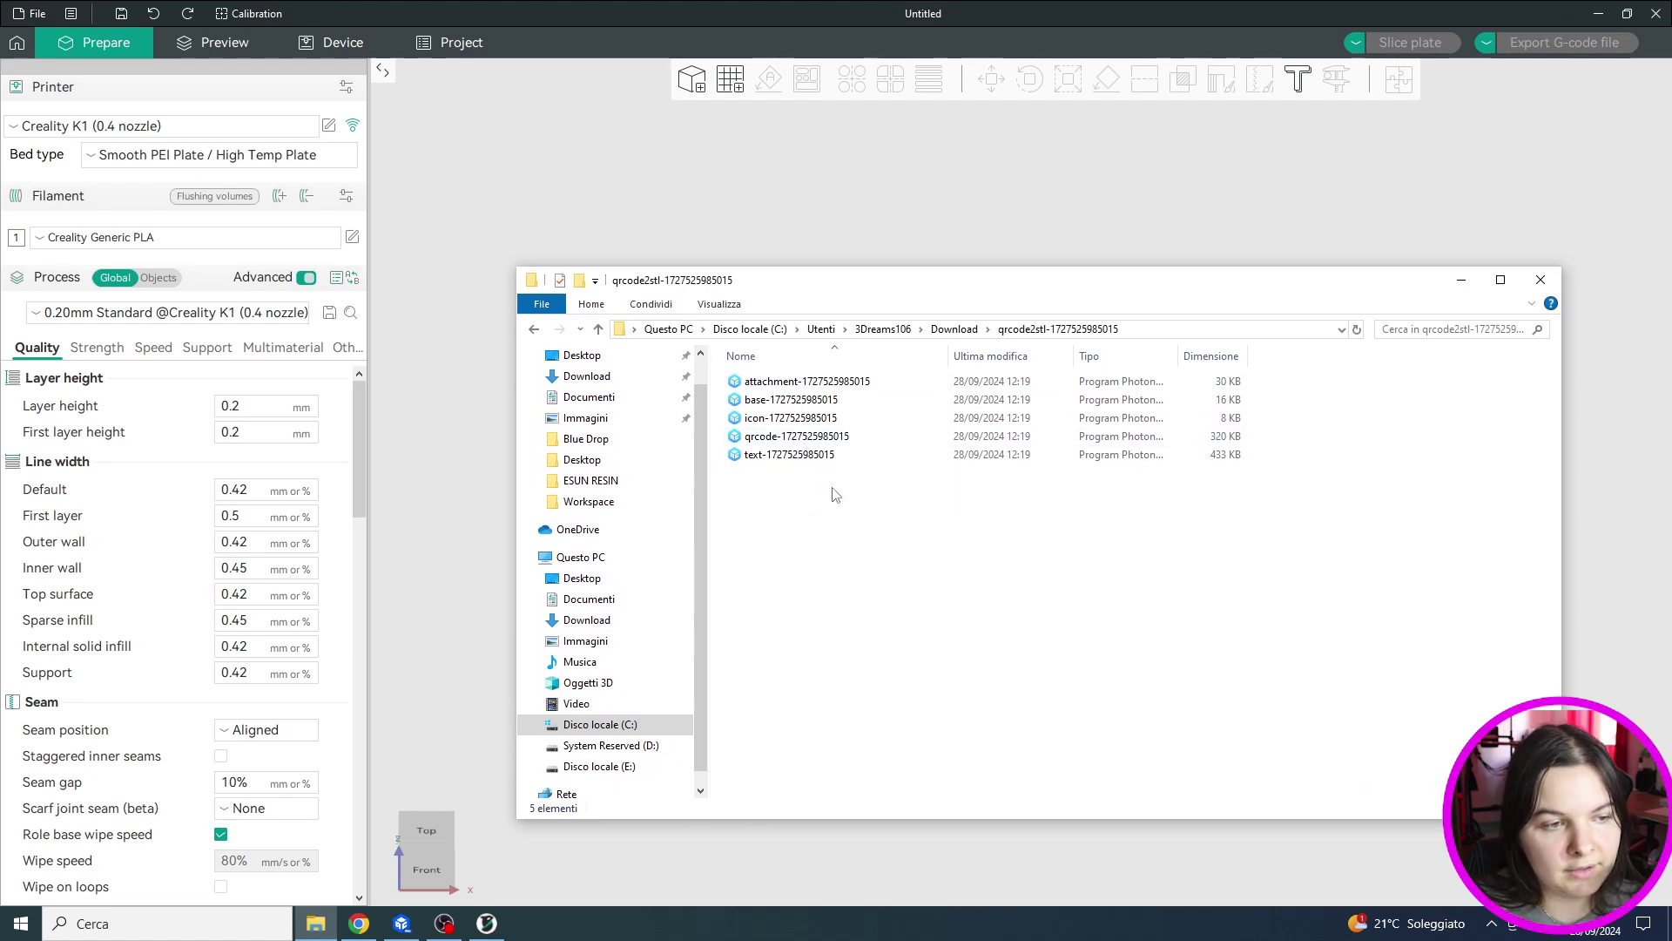
drag(837, 496, 821, 381)
drag(981, 276, 997, 494)
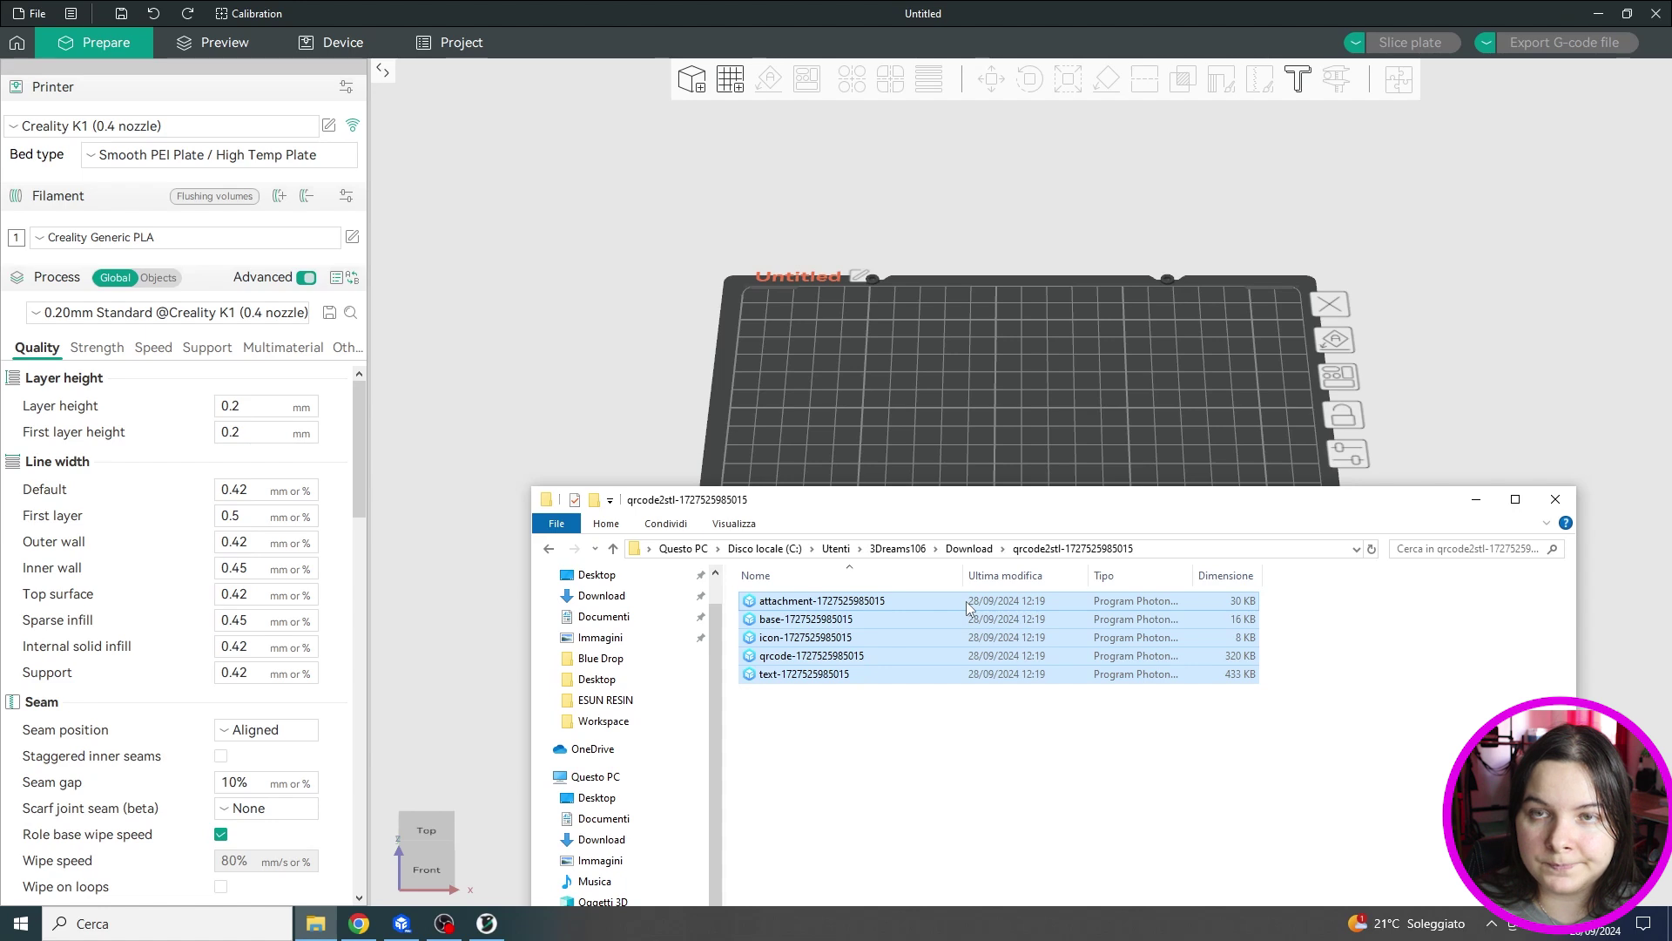
drag(975, 441, 979, 362)
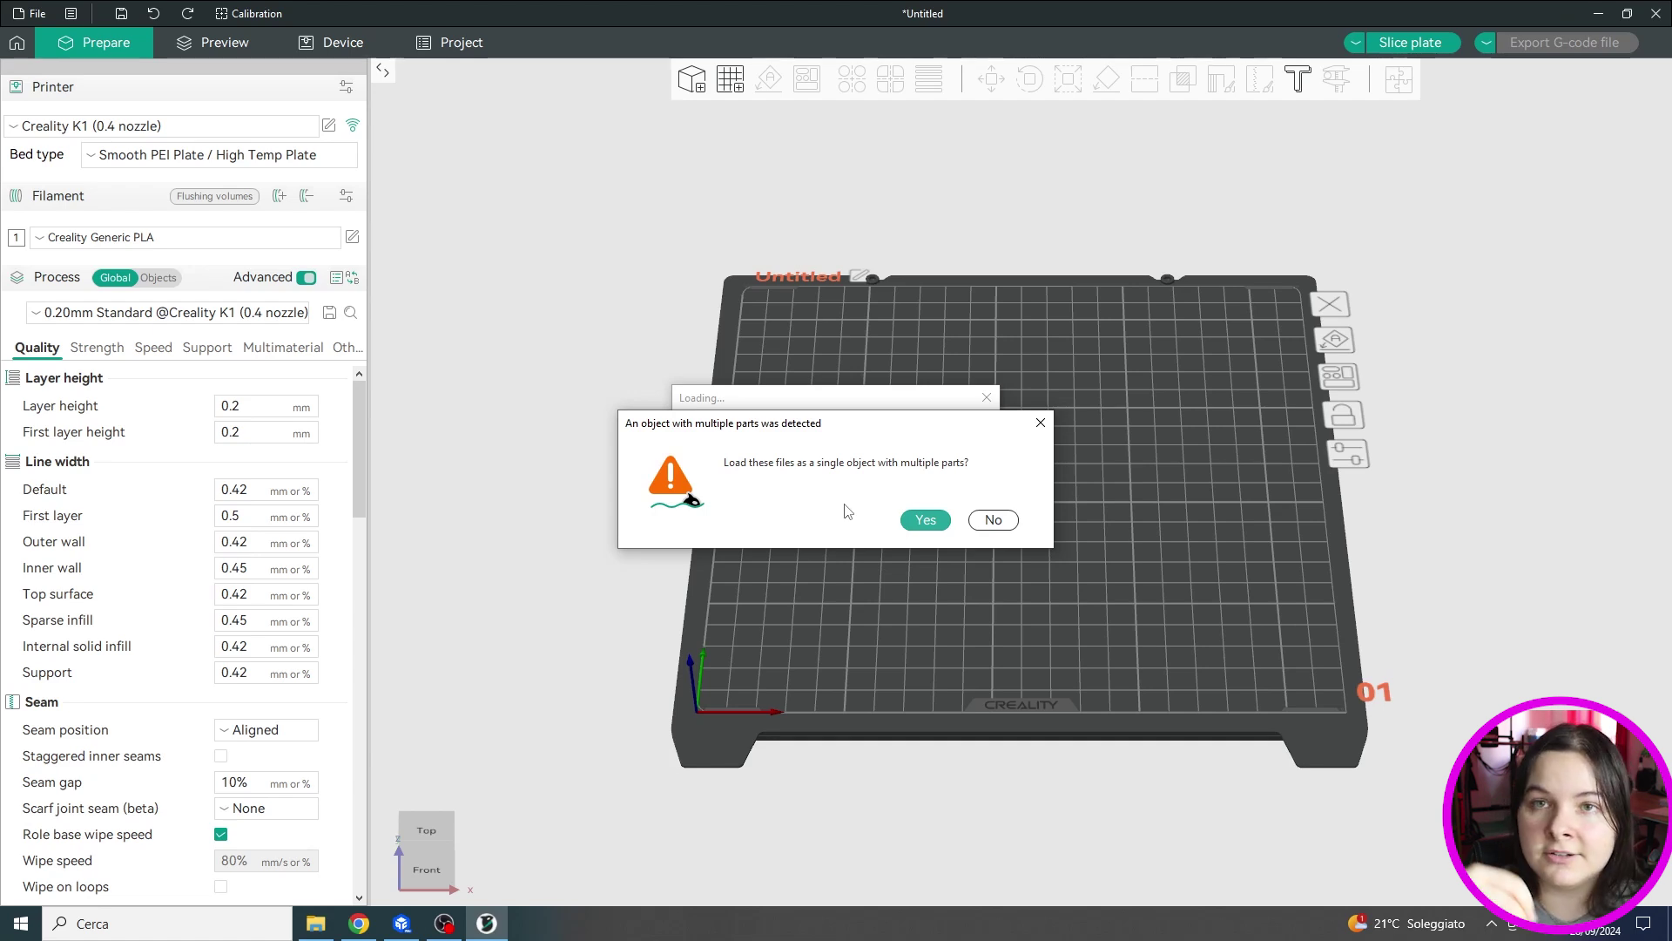
click(925, 520)
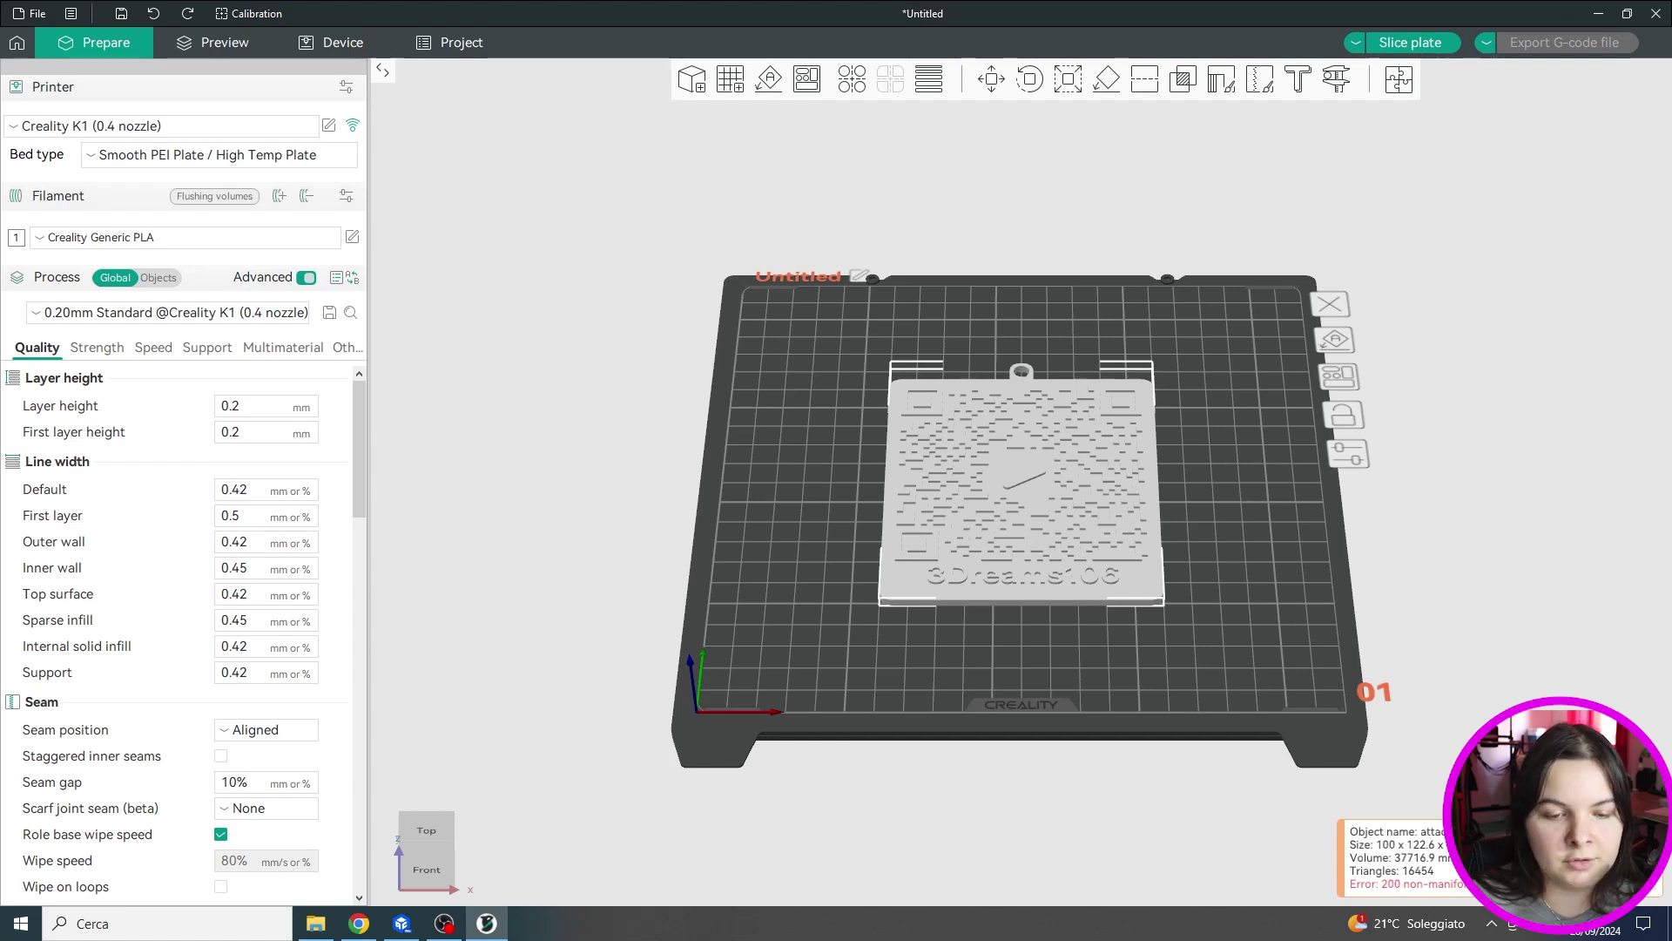
Repair the imported tag's non-manifold edges and slice the plate
click(1393, 883)
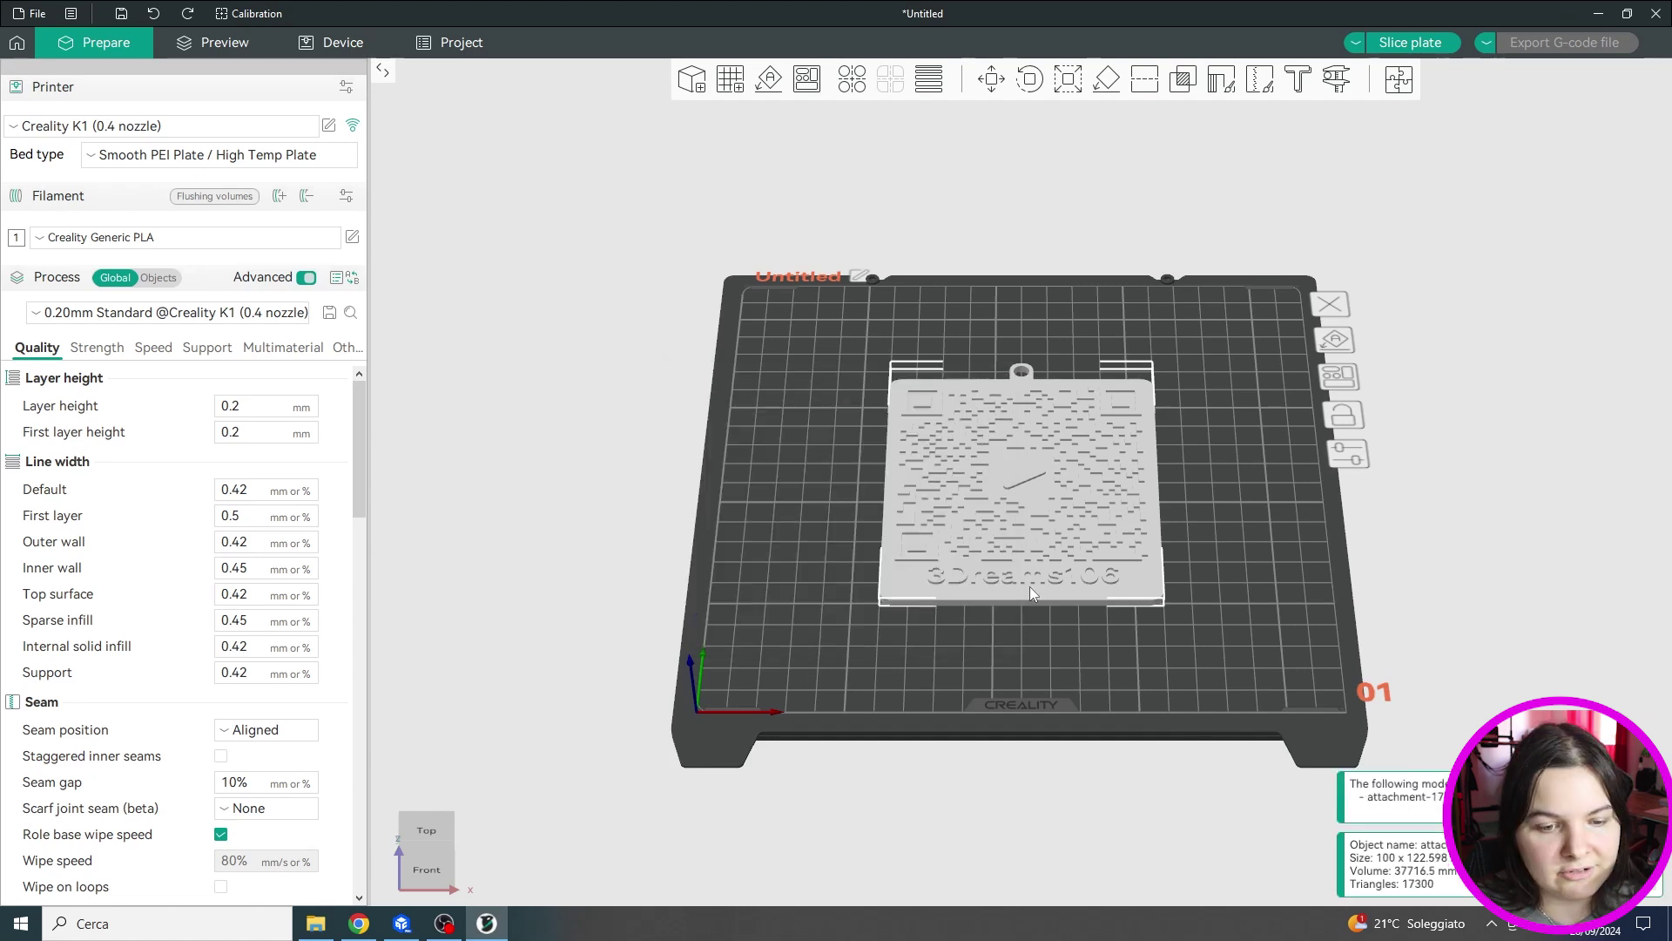
scroll(1164, 619, up, 1)
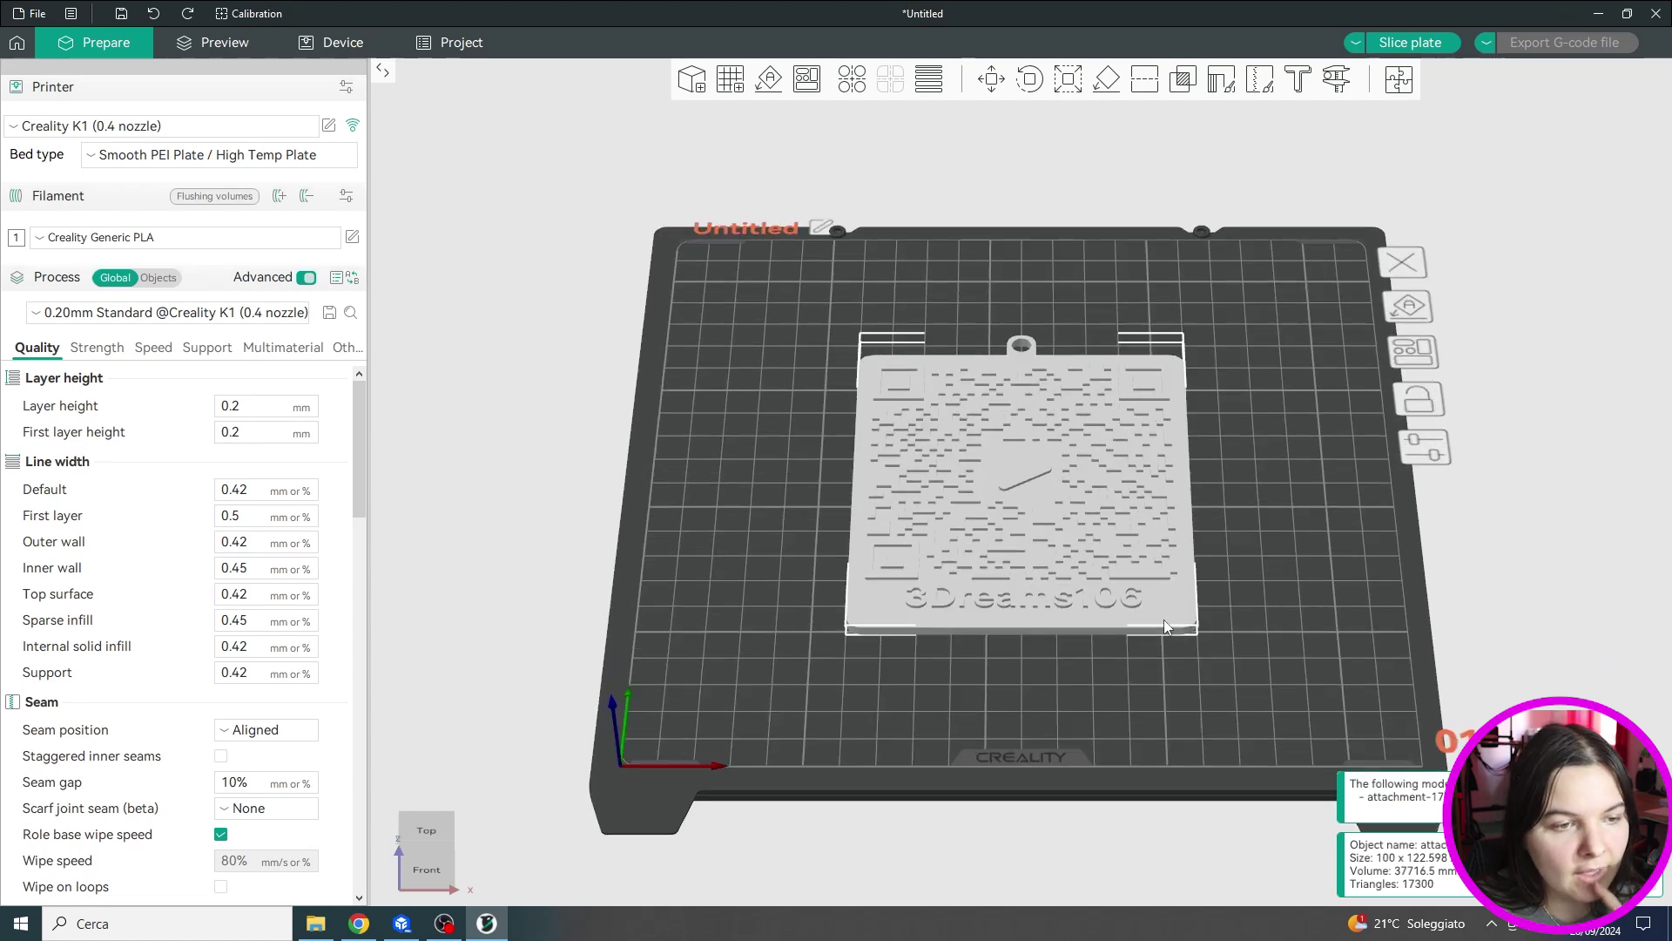
right_drag(1258, 572, 1221, 517)
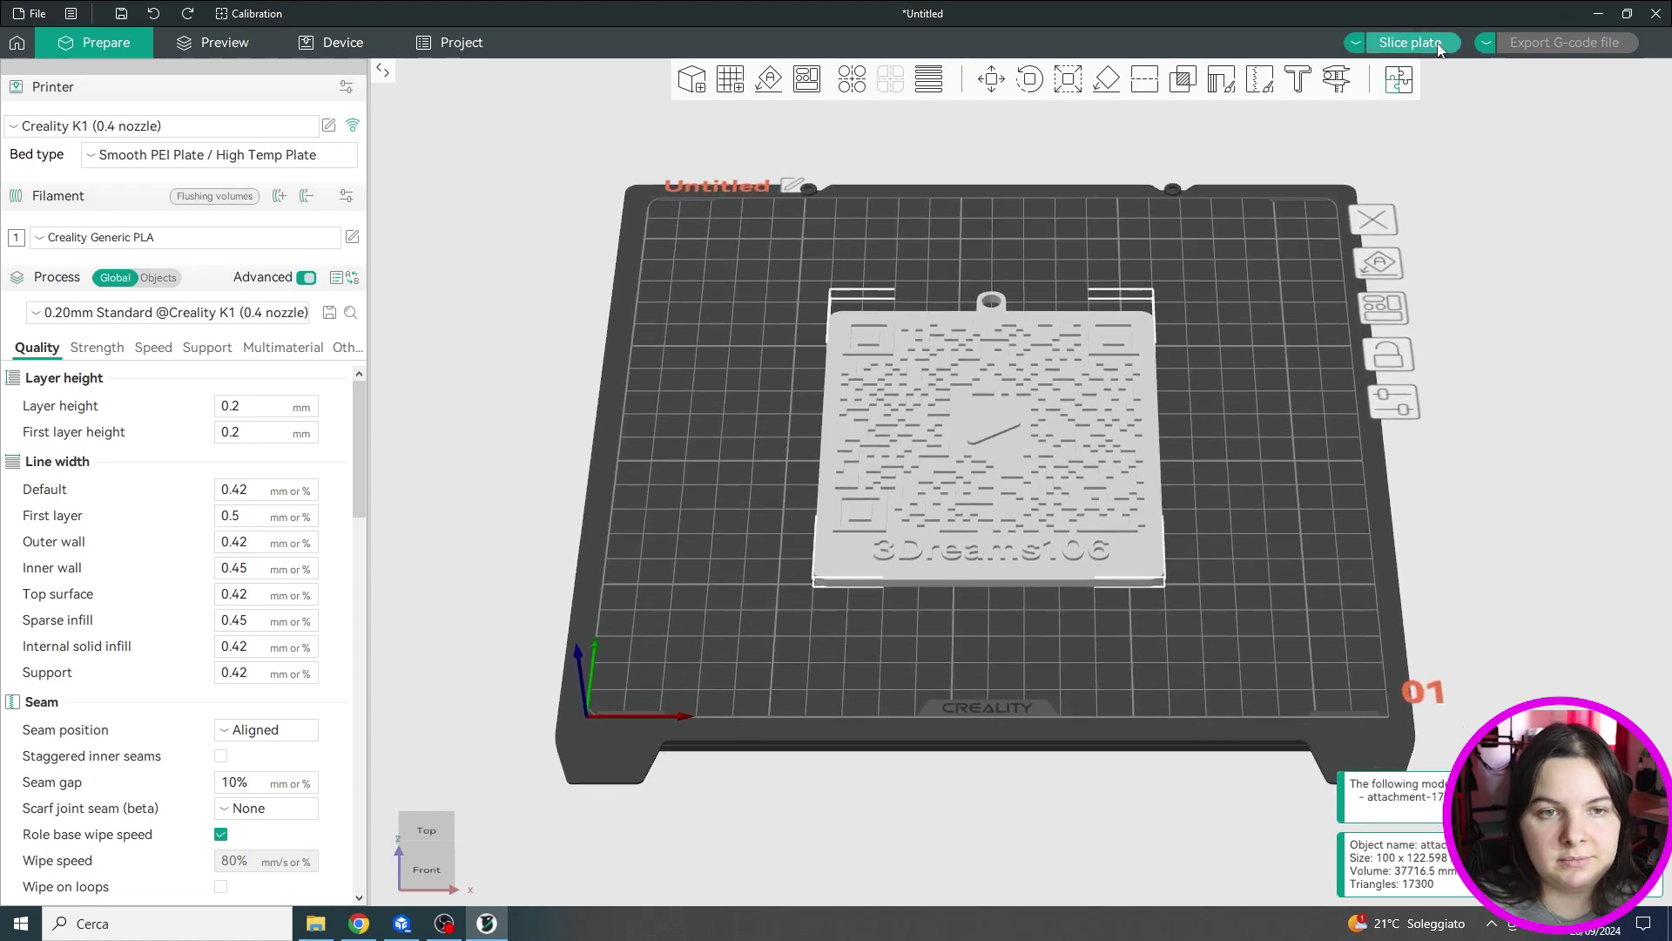
click(1395, 44)
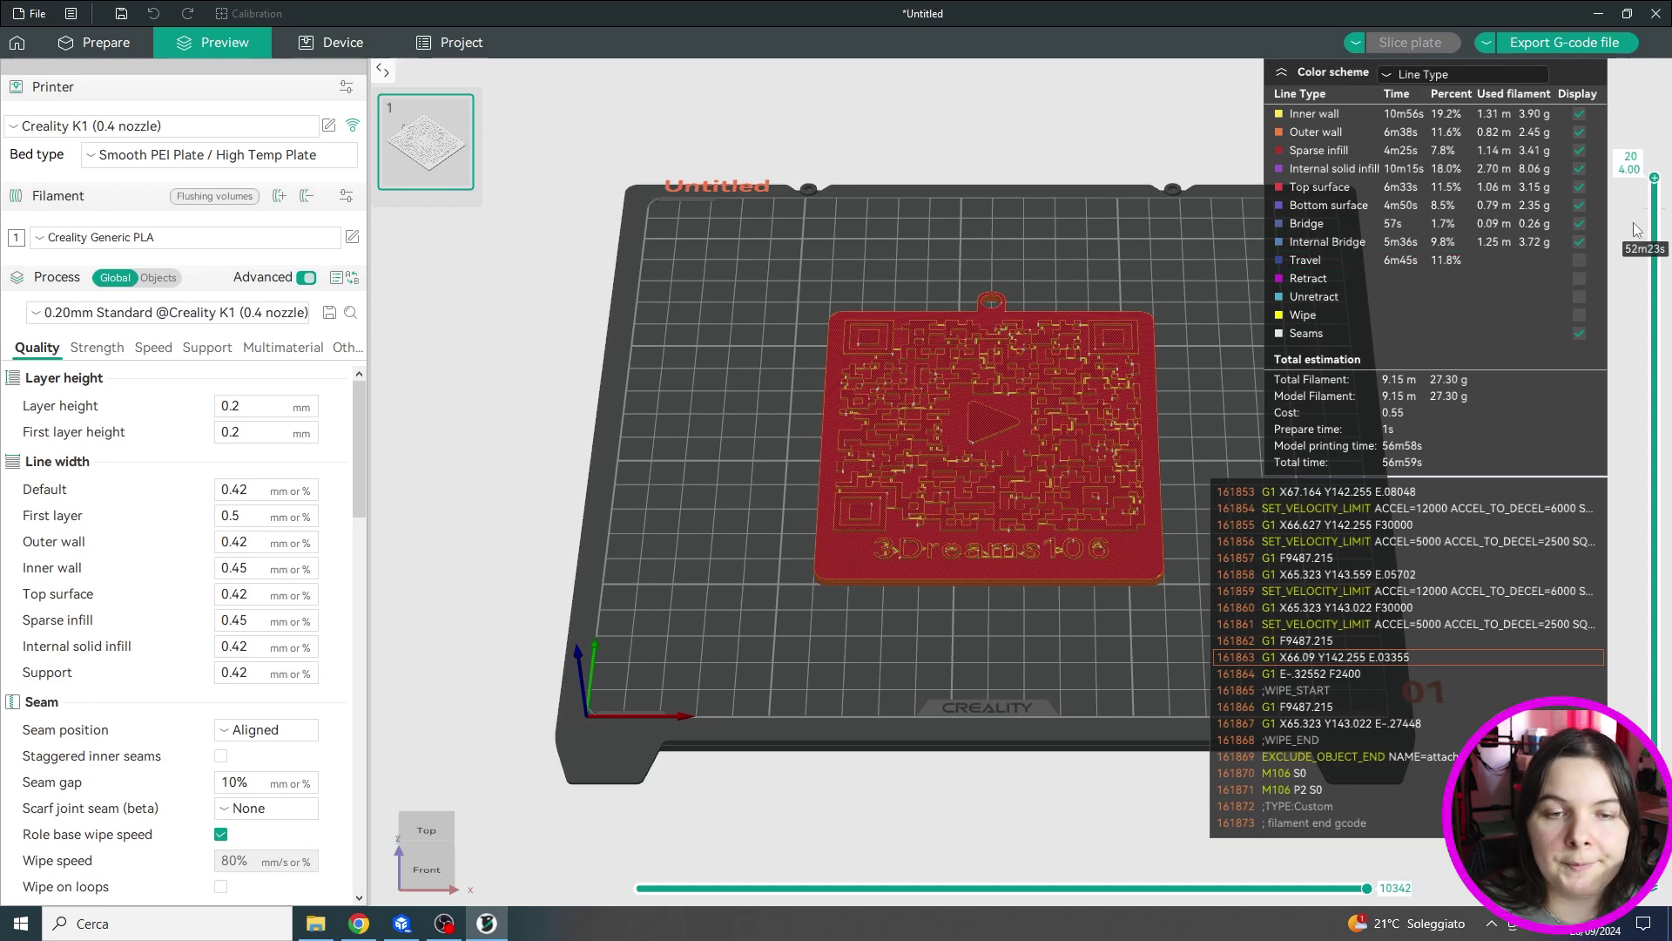
Insert the custom G-code PAUSE at layer 16 (3.20 mm), the first layer of the raised QR code and text
drag(1654, 178, 1659, 355)
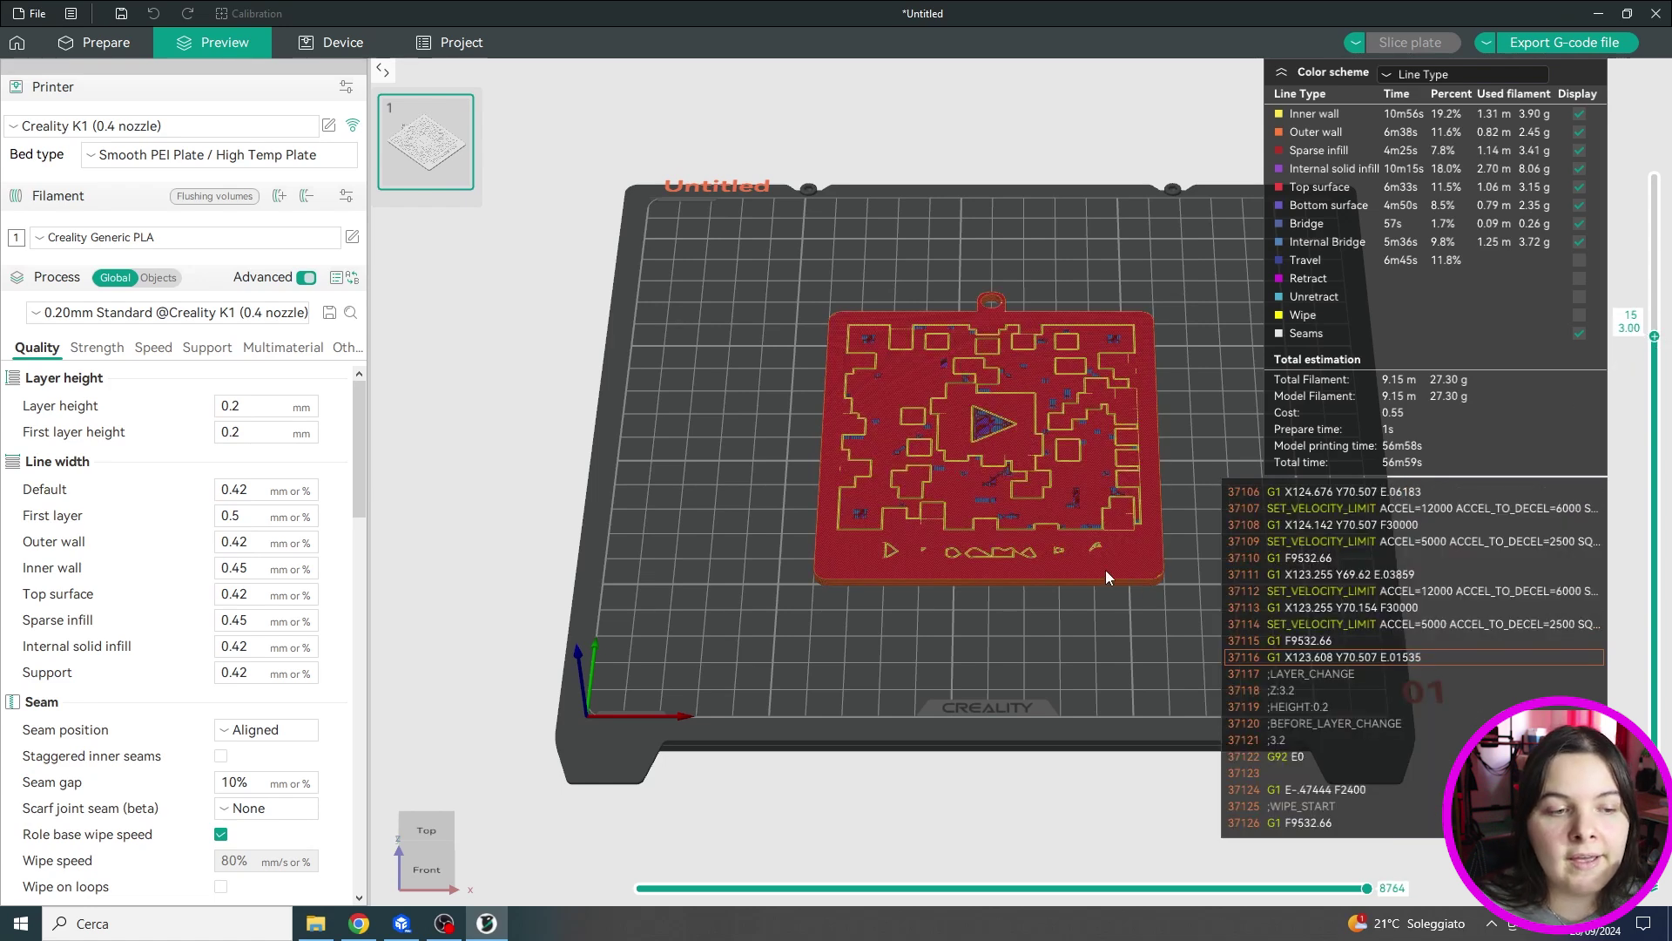
scroll(1105, 570, up, 3)
drag(1105, 570, 1063, 651)
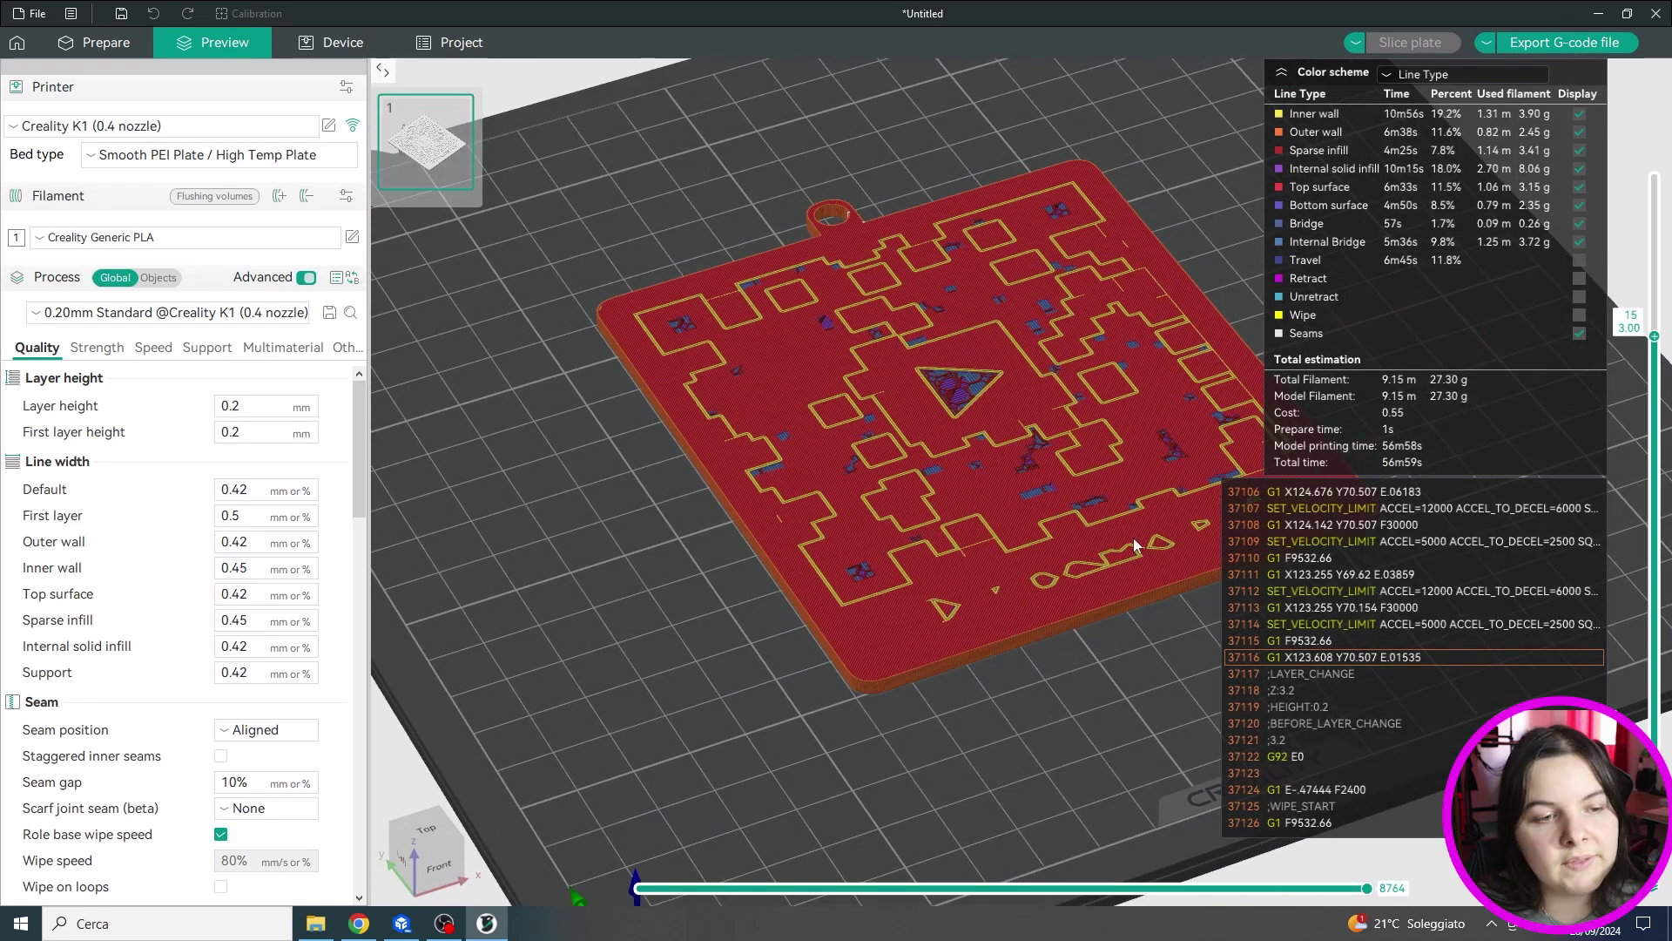
key(Up)
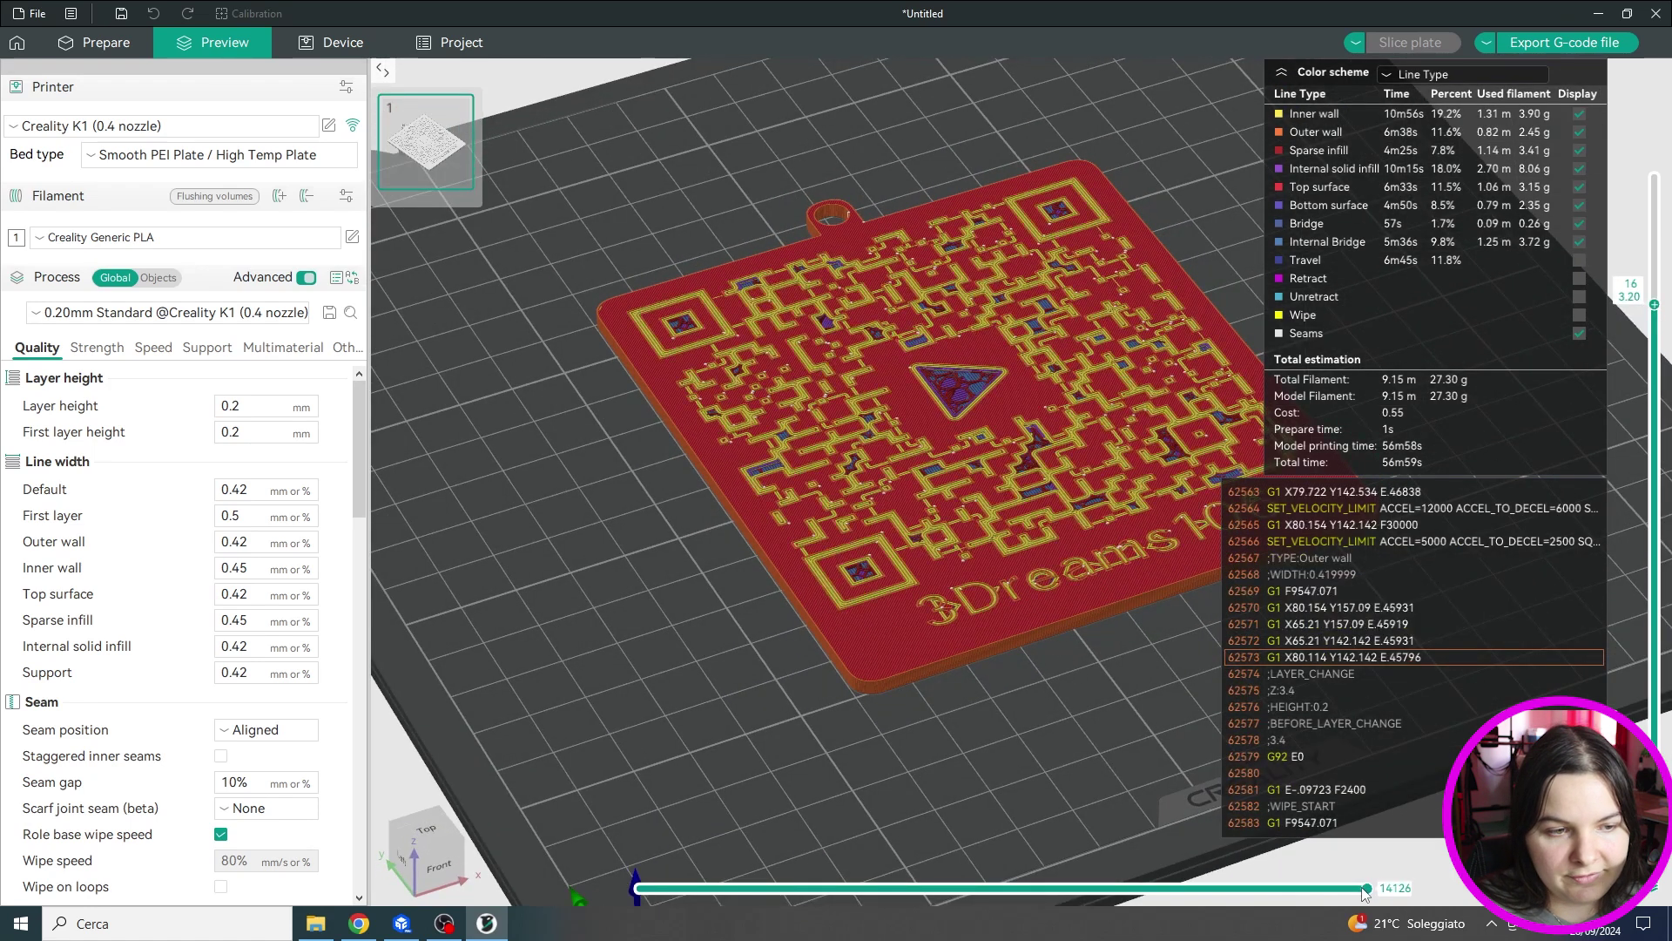
mouse_move(1365, 889)
mouse_down()
mouse_move(897, 889)
mouse_move(1361, 888)
mouse_up()
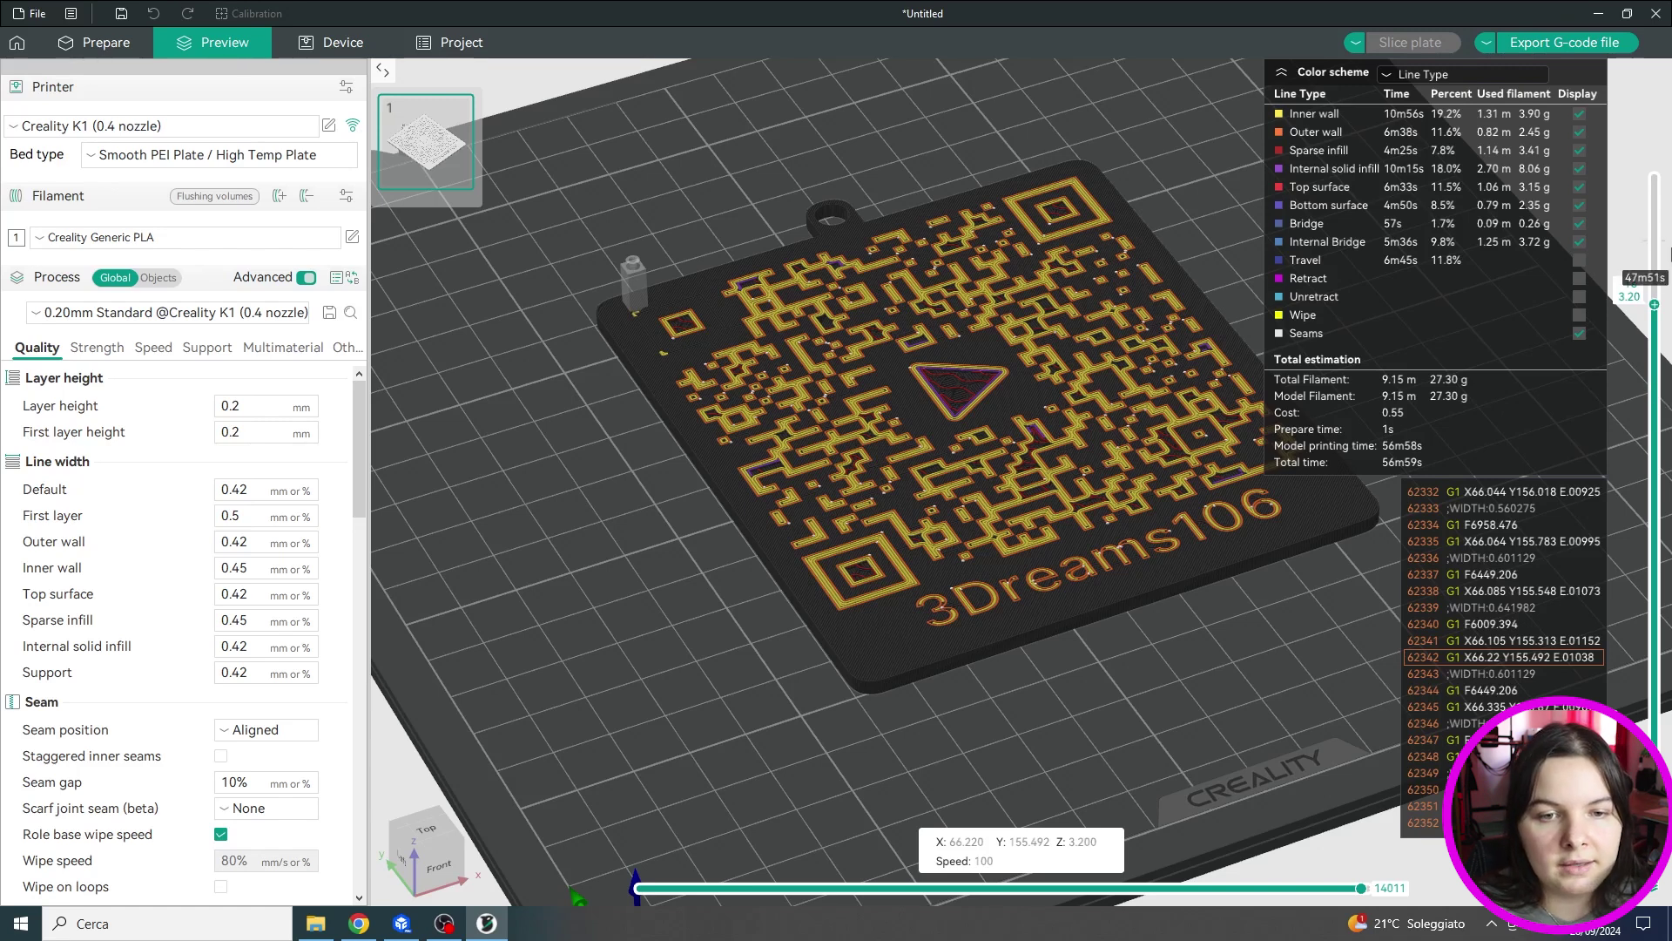
right_click(1654, 305)
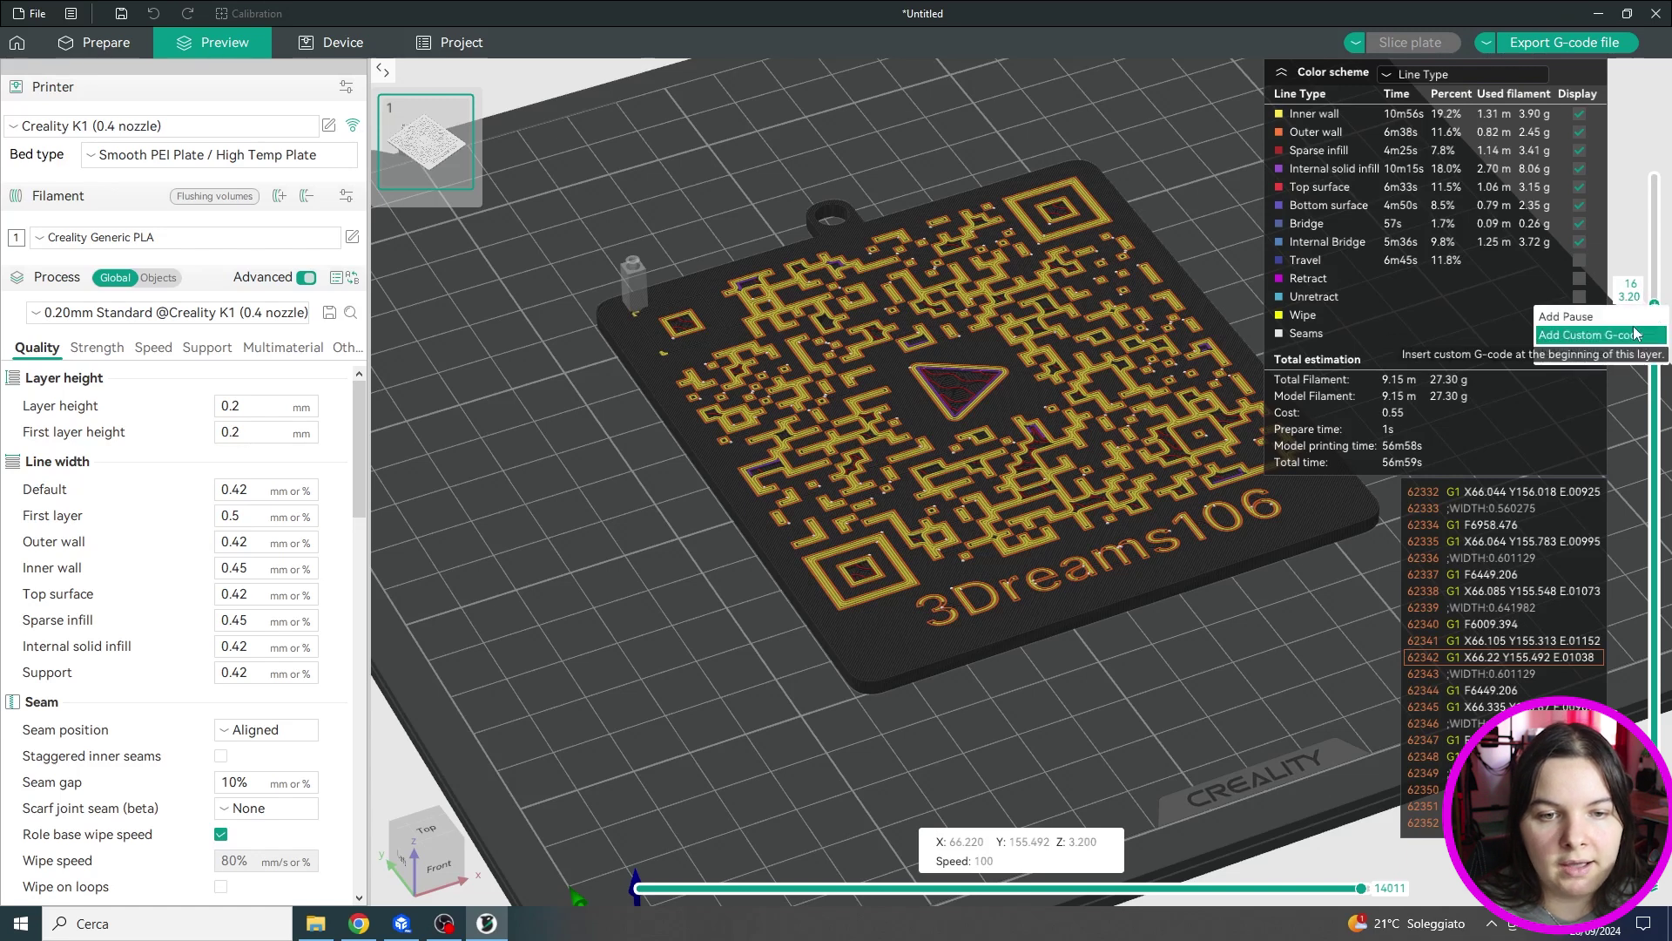
click(1611, 334)
text(PAUSE)
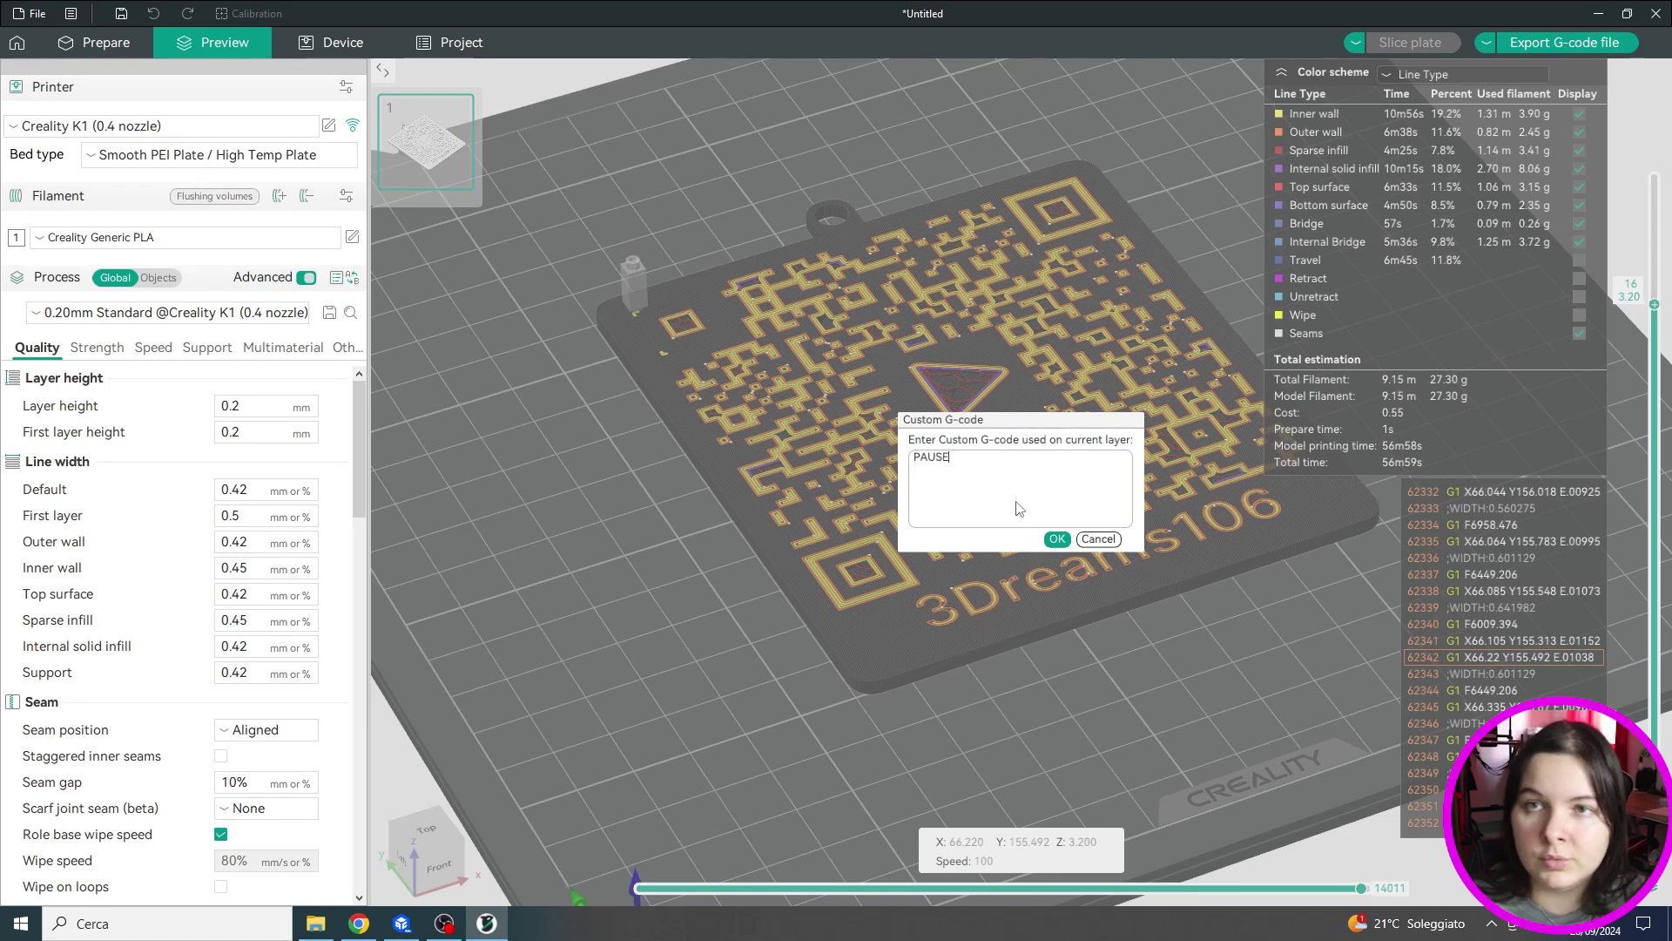
click(1057, 538)
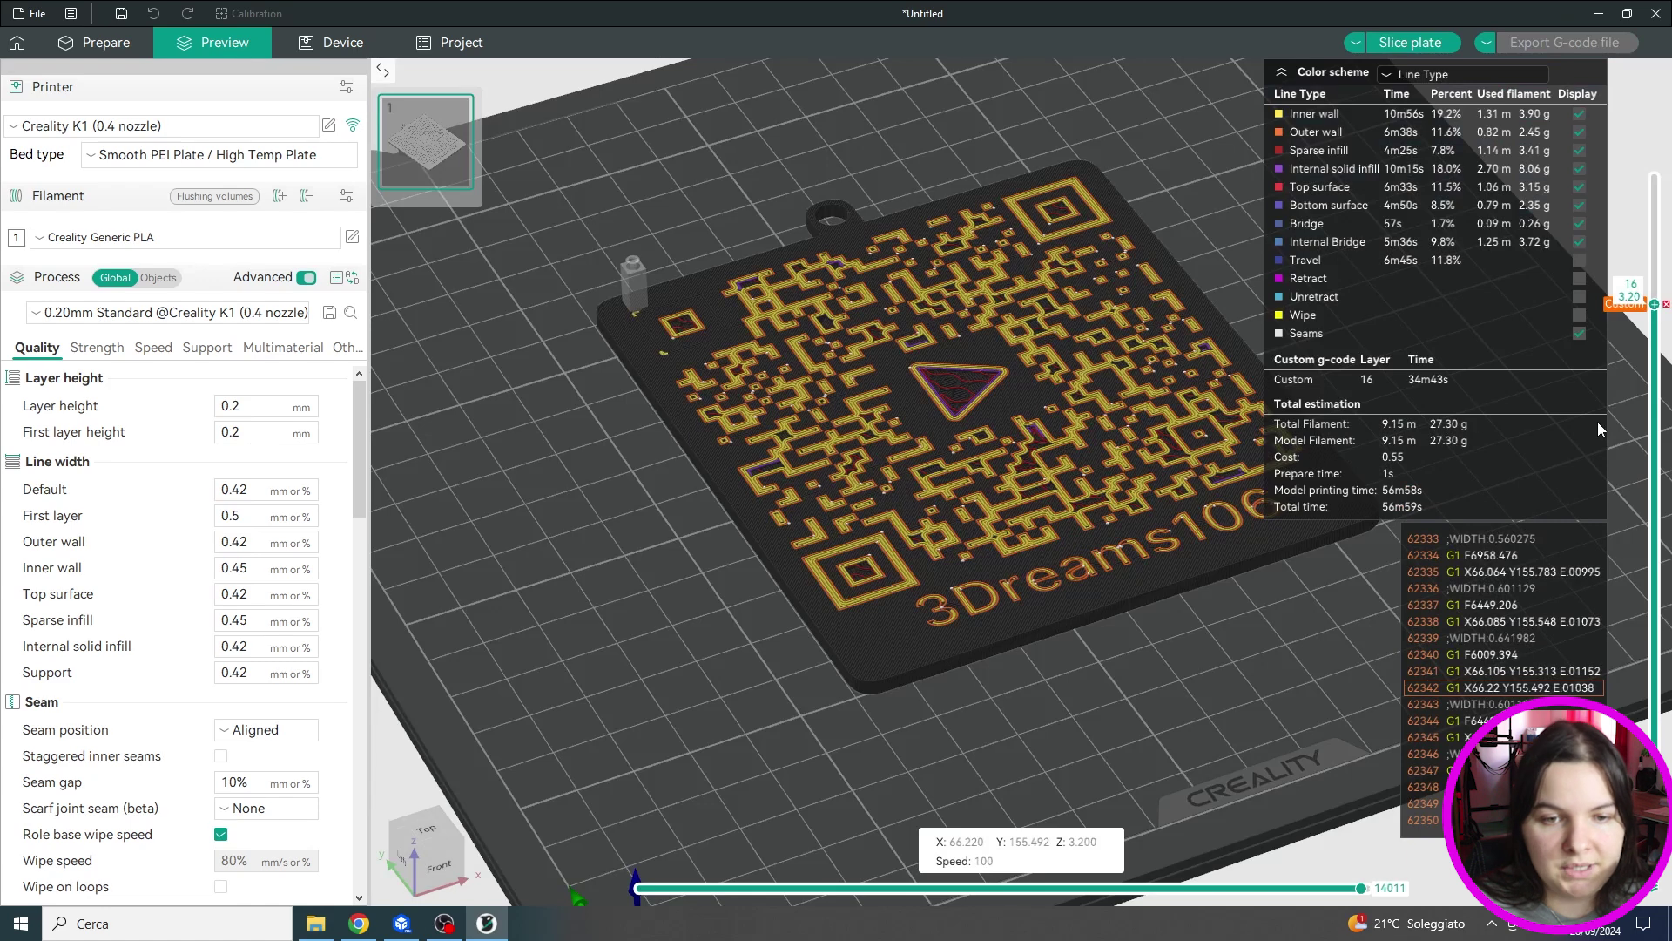
Remove the custom G-code from layer 16 (3.20 mm) and open a new custom G-code entry for the same layer
click(1665, 304)
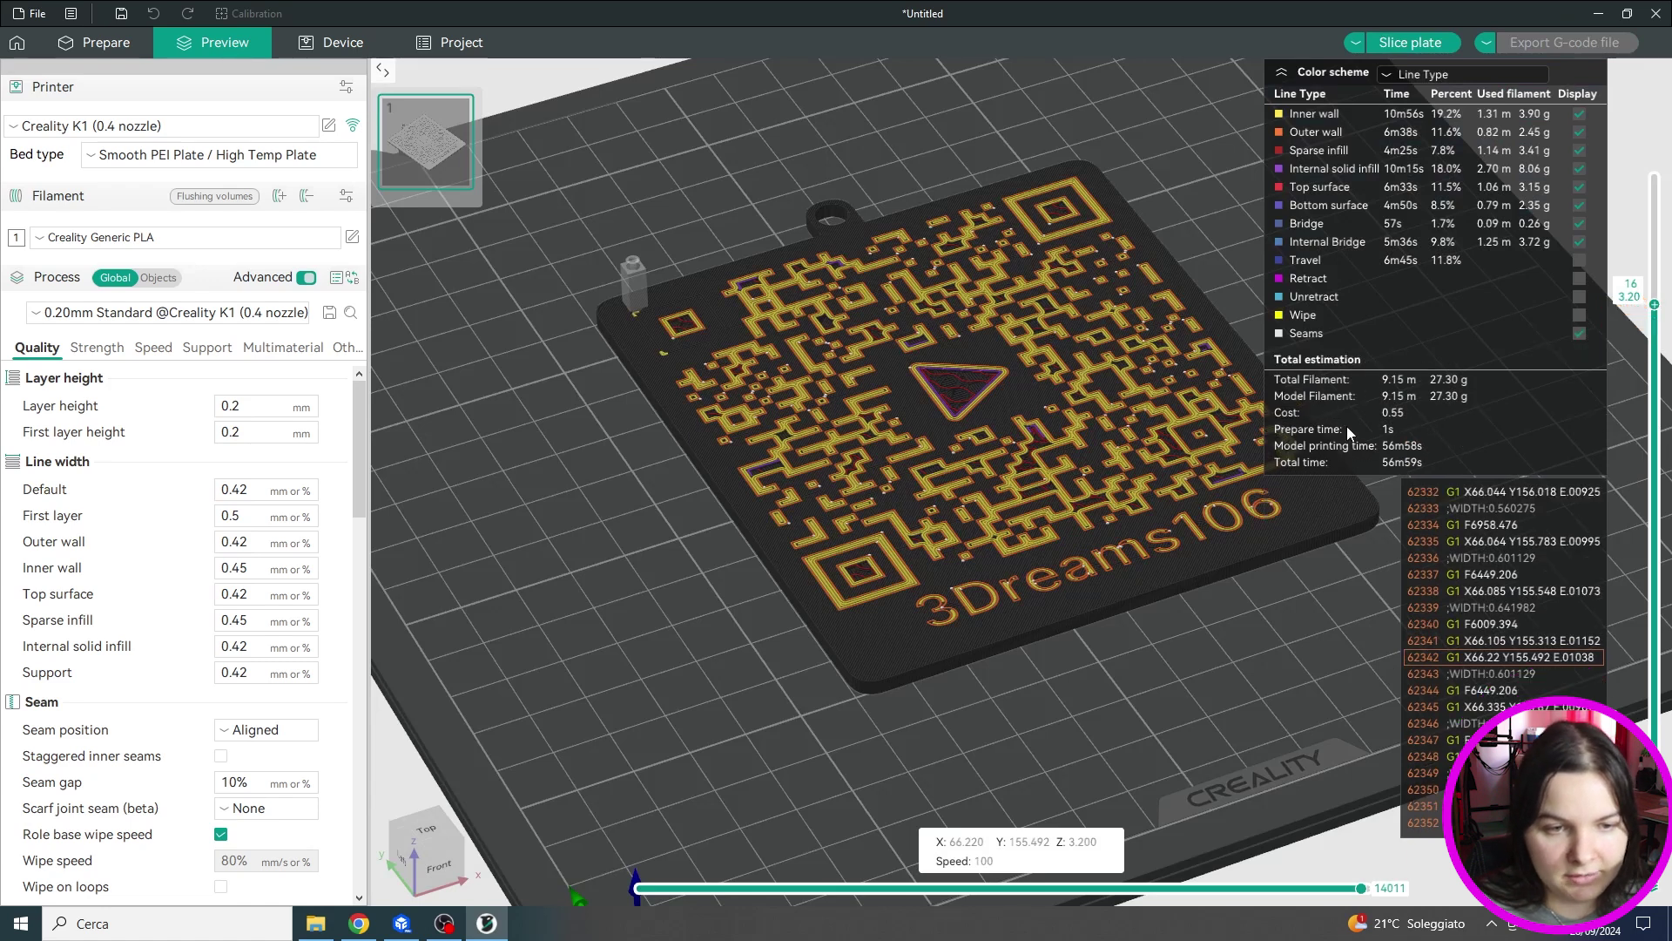
right_click(1654, 309)
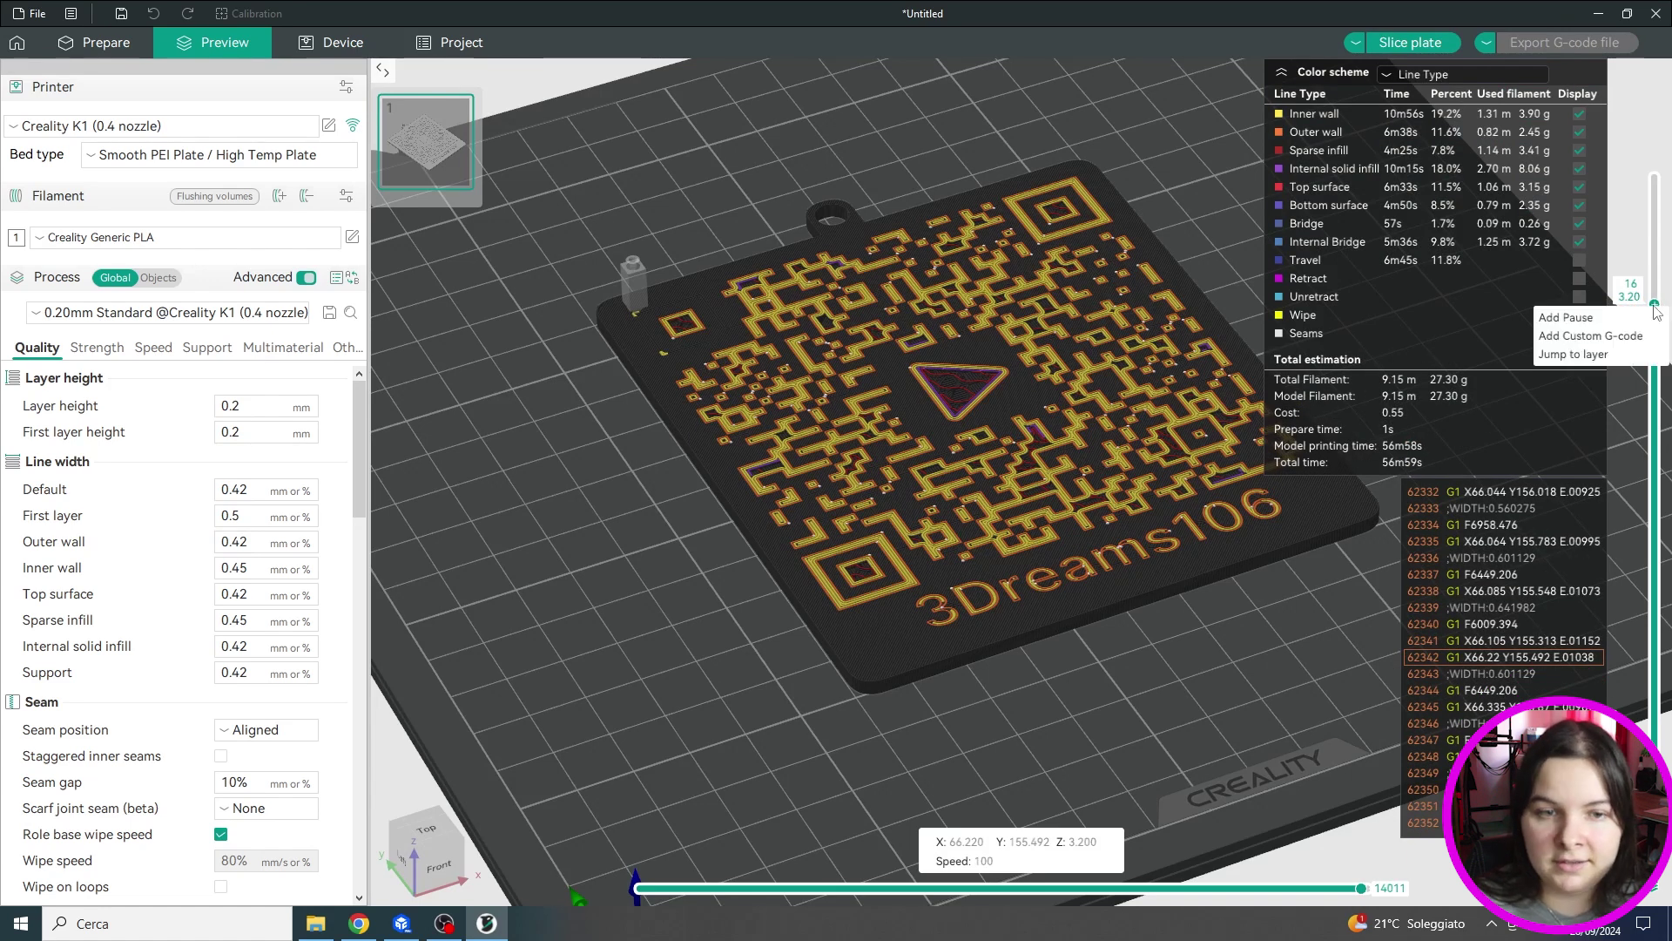
click(1631, 338)
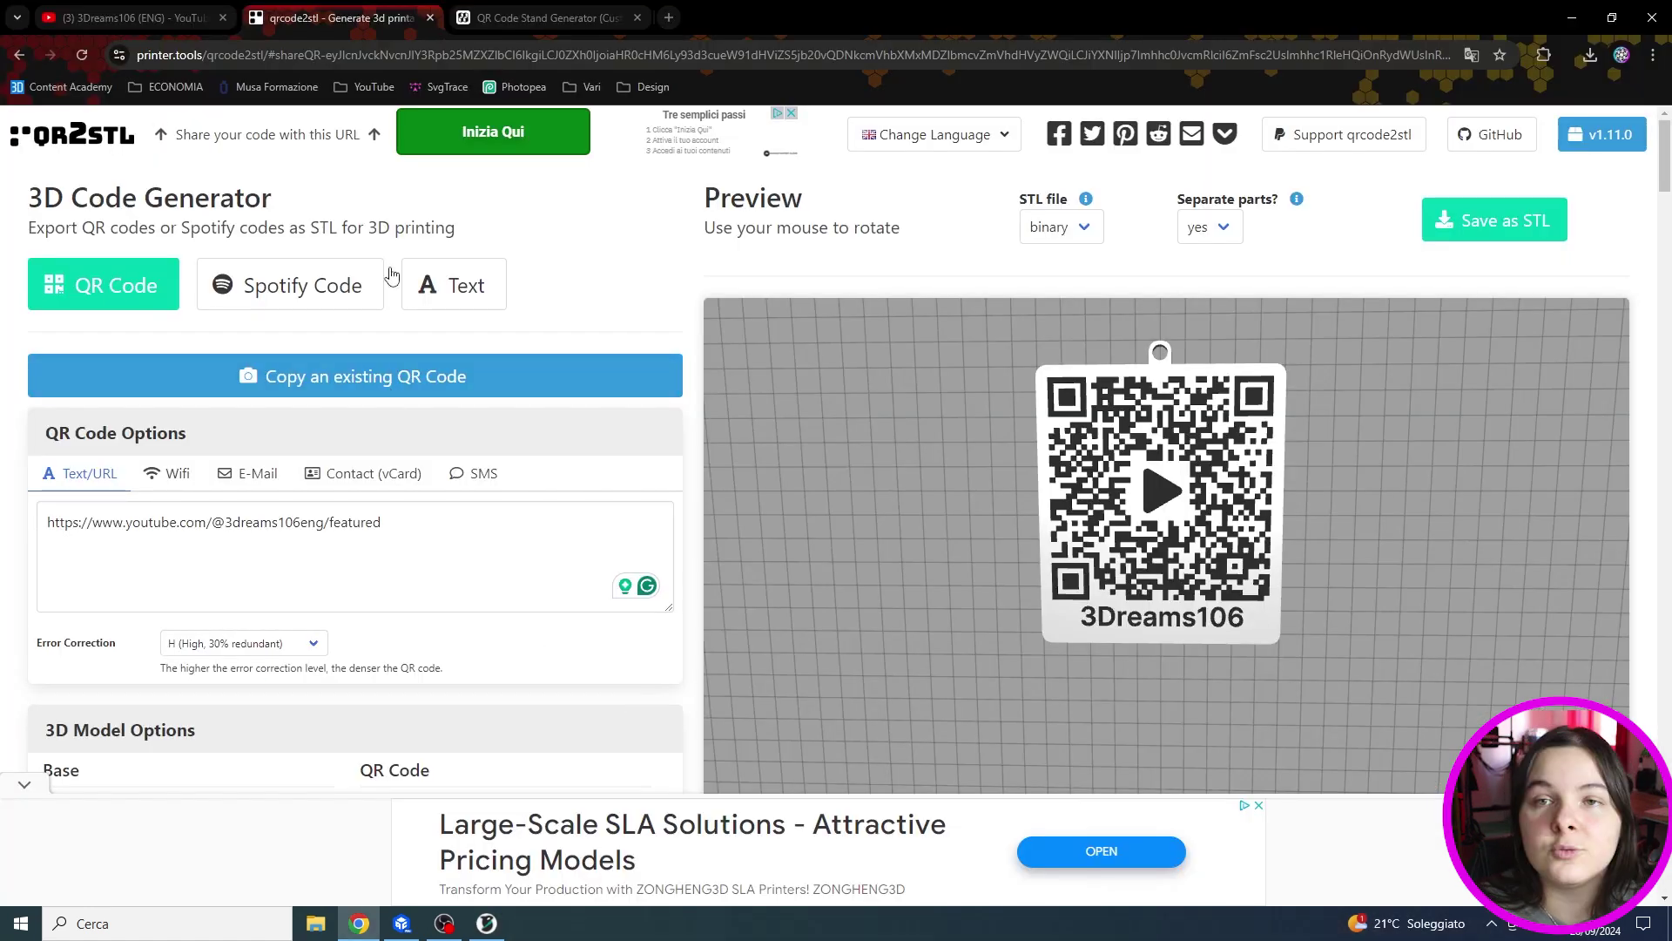
In the browser's qrcode2stl generator, enable the QR-City option for random block heights and generate the 3D model
scroll(653, 427, down, 5)
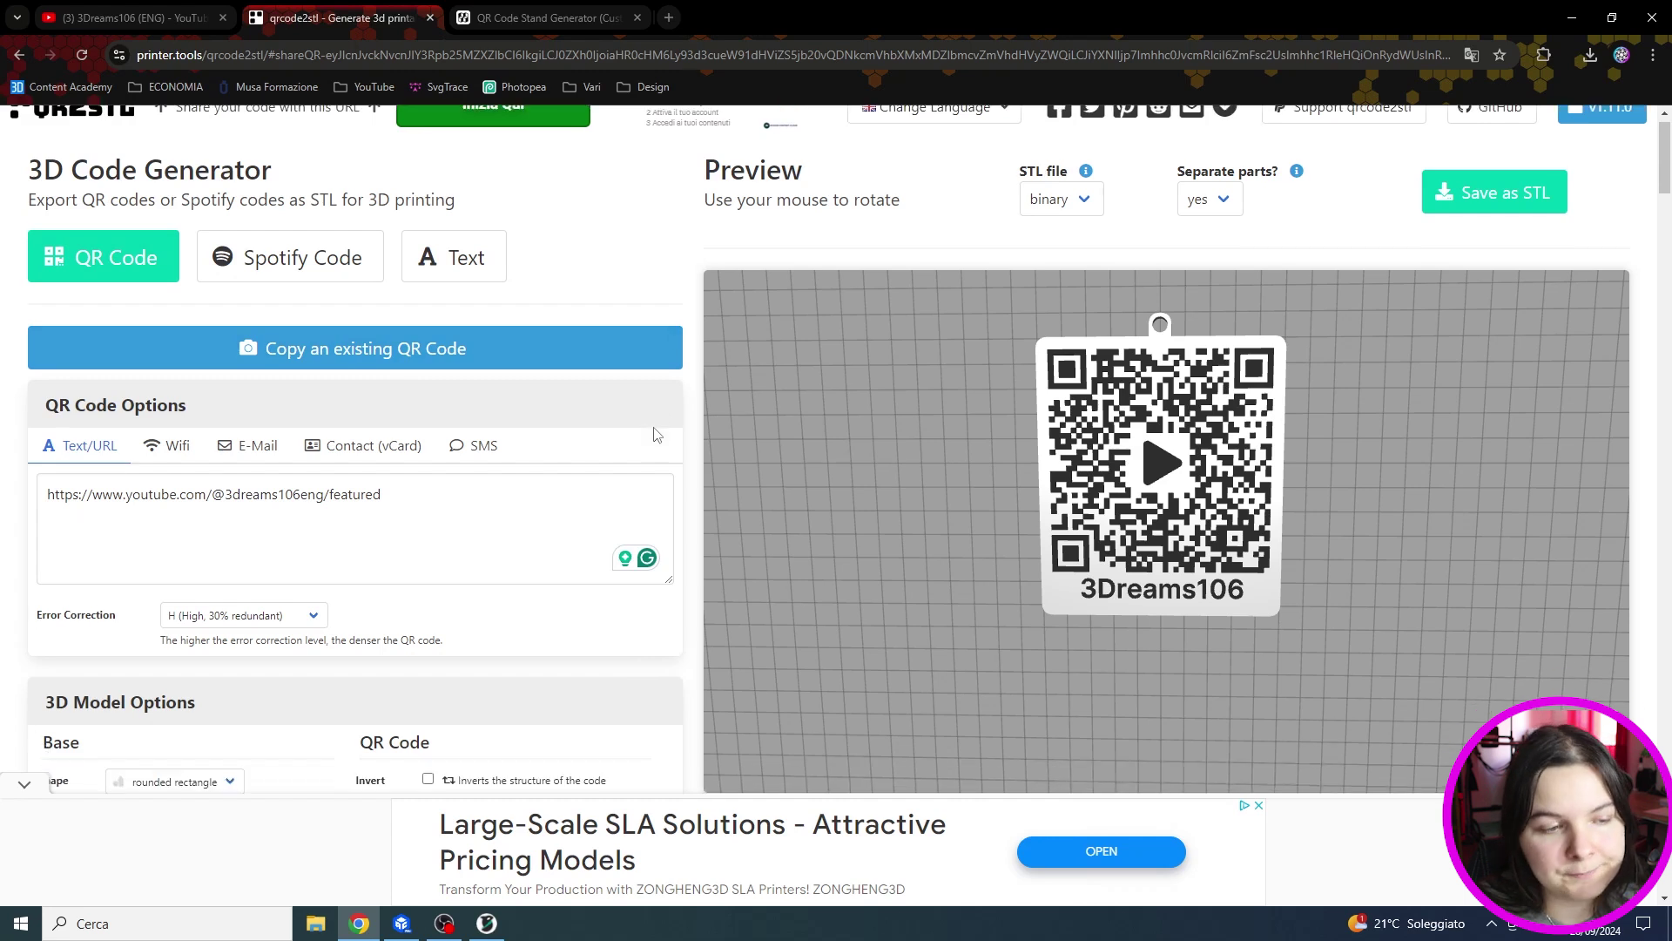
triple_click(466, 316)
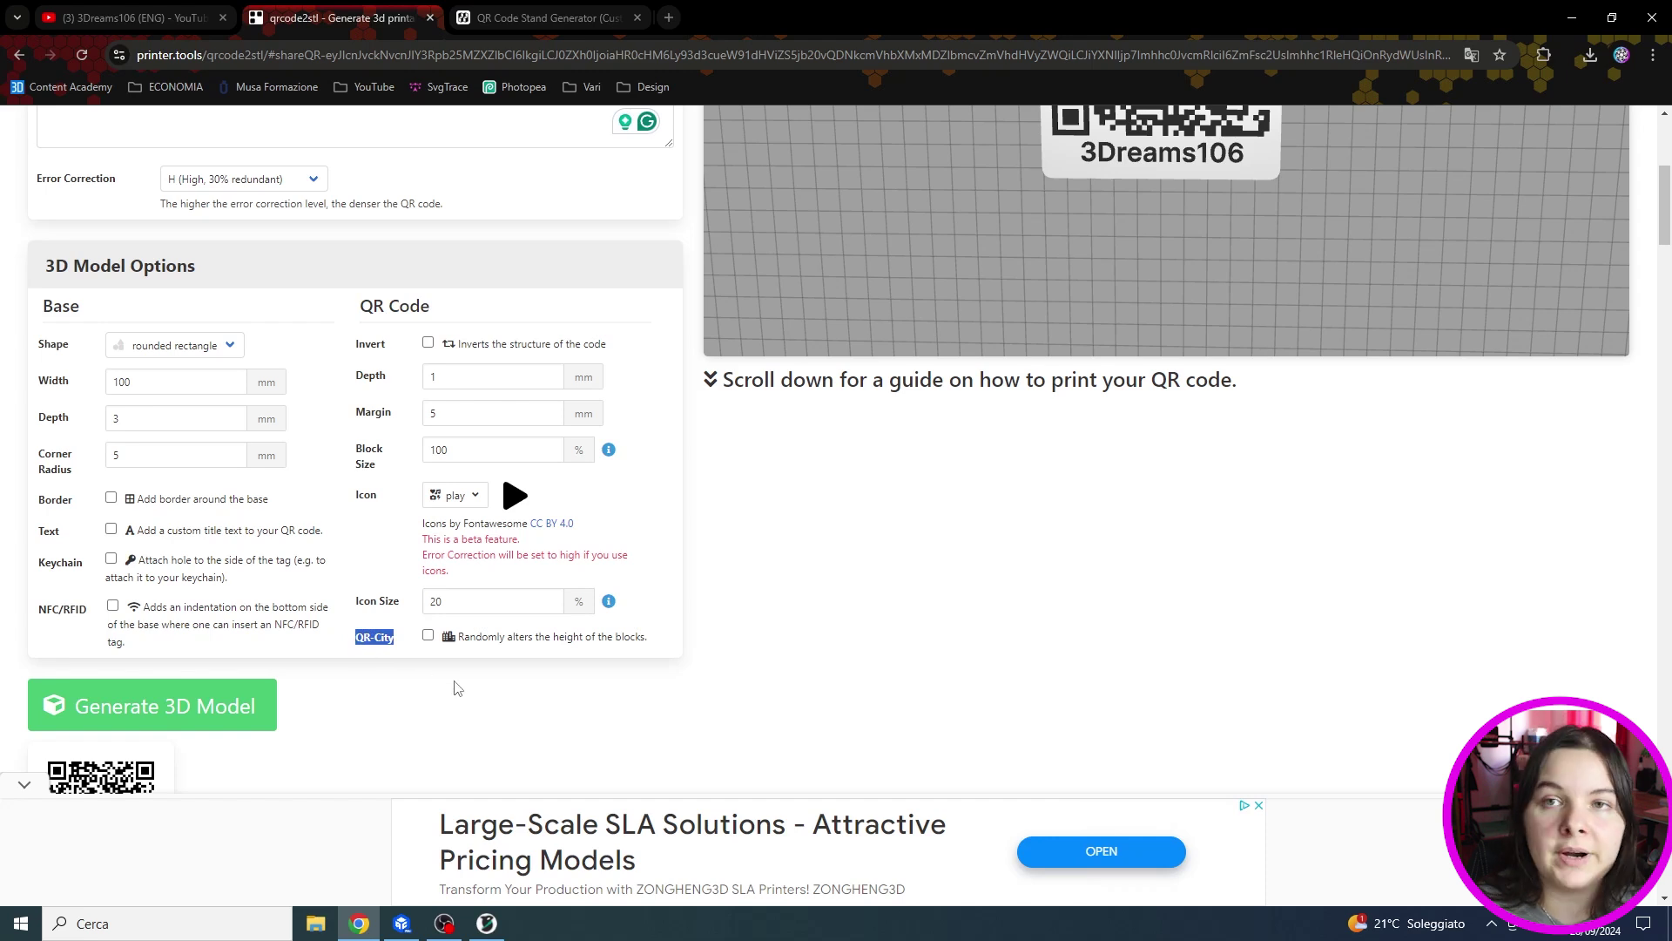
click(428, 637)
scroll(759, 630, down, 1)
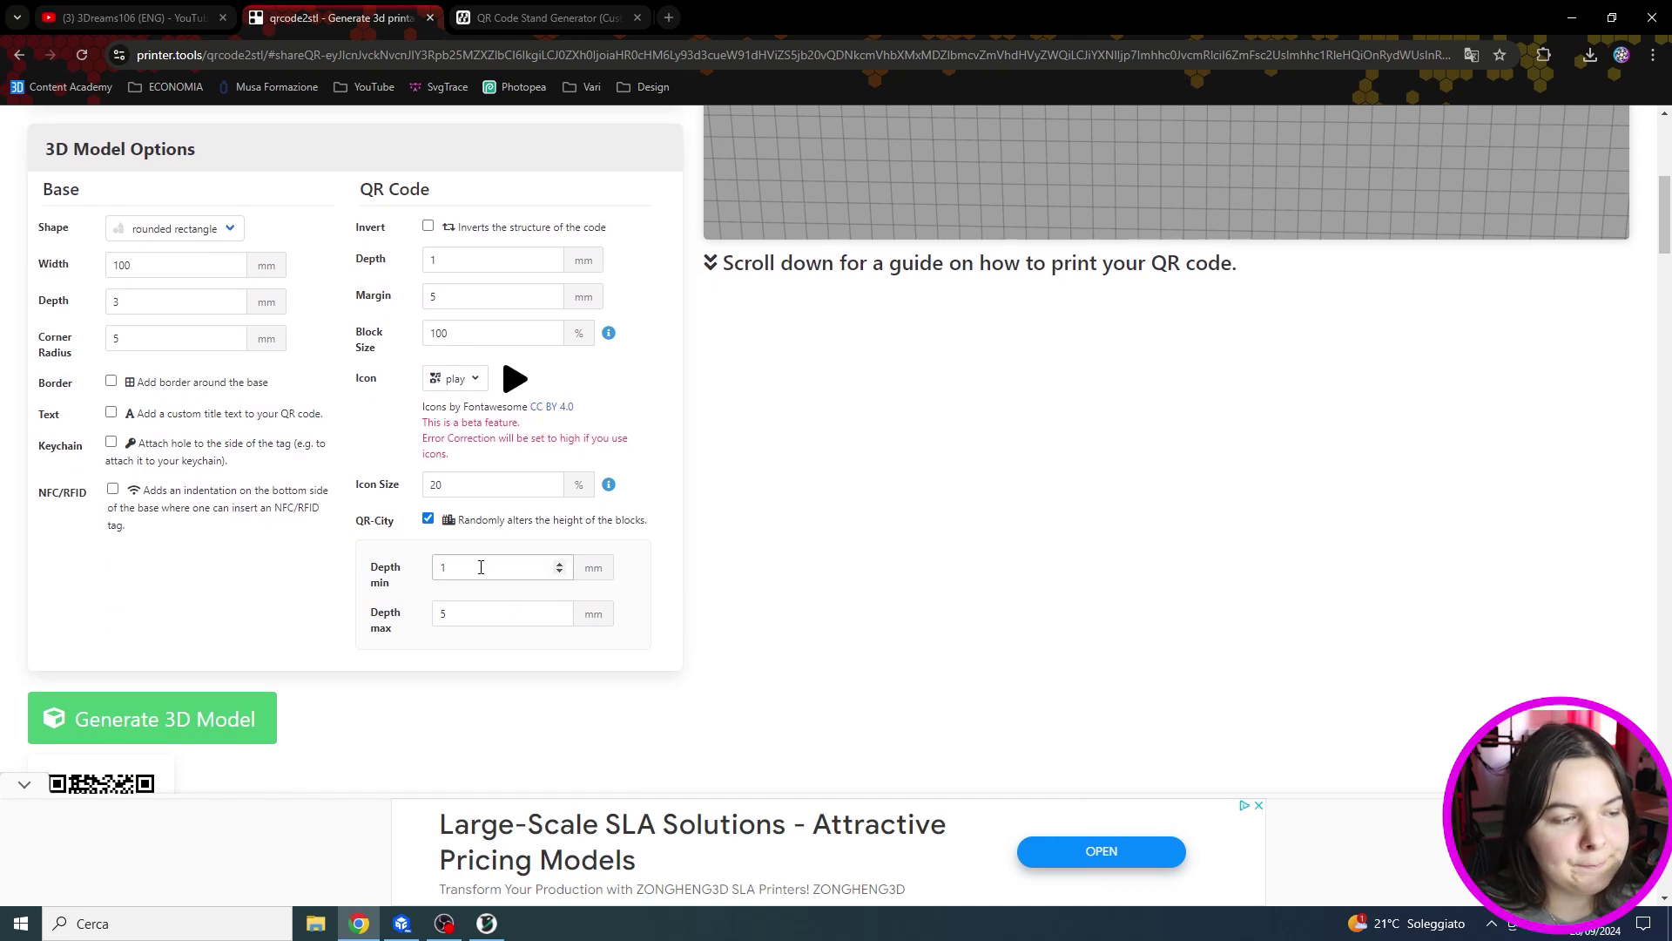
scroll(731, 605, up, 2)
scroll(1010, 601, down, 3)
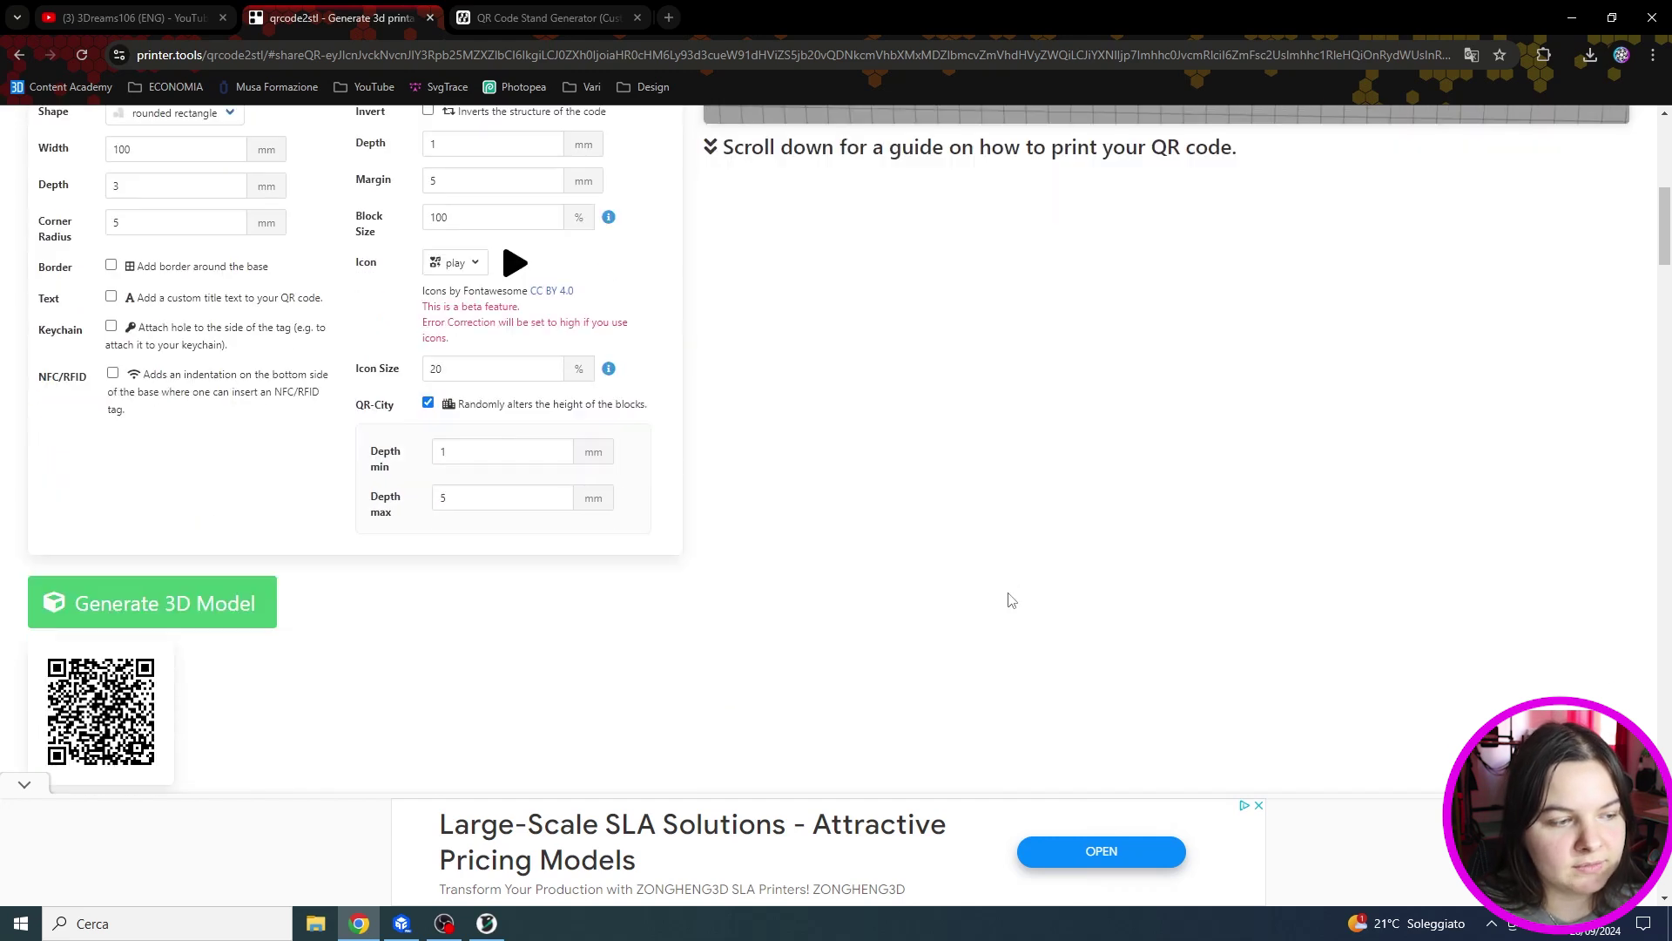
click(236, 623)
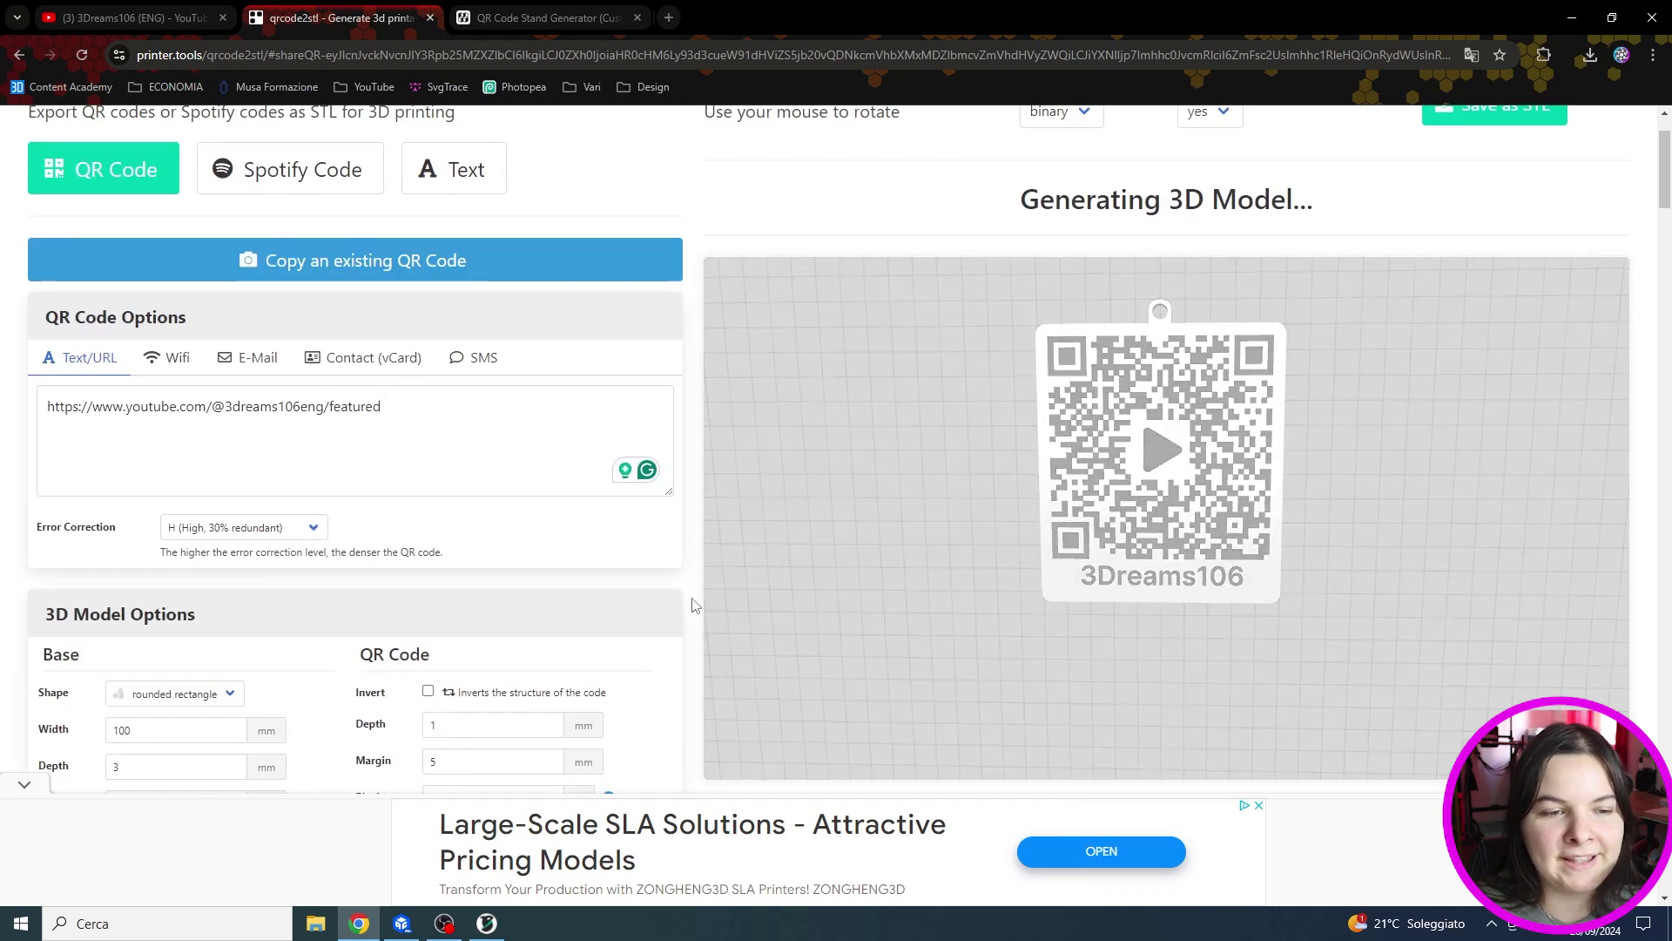
Examine the varying block heights of the generated QR-City model from low, oblique angles
scroll(694, 605, down, 1)
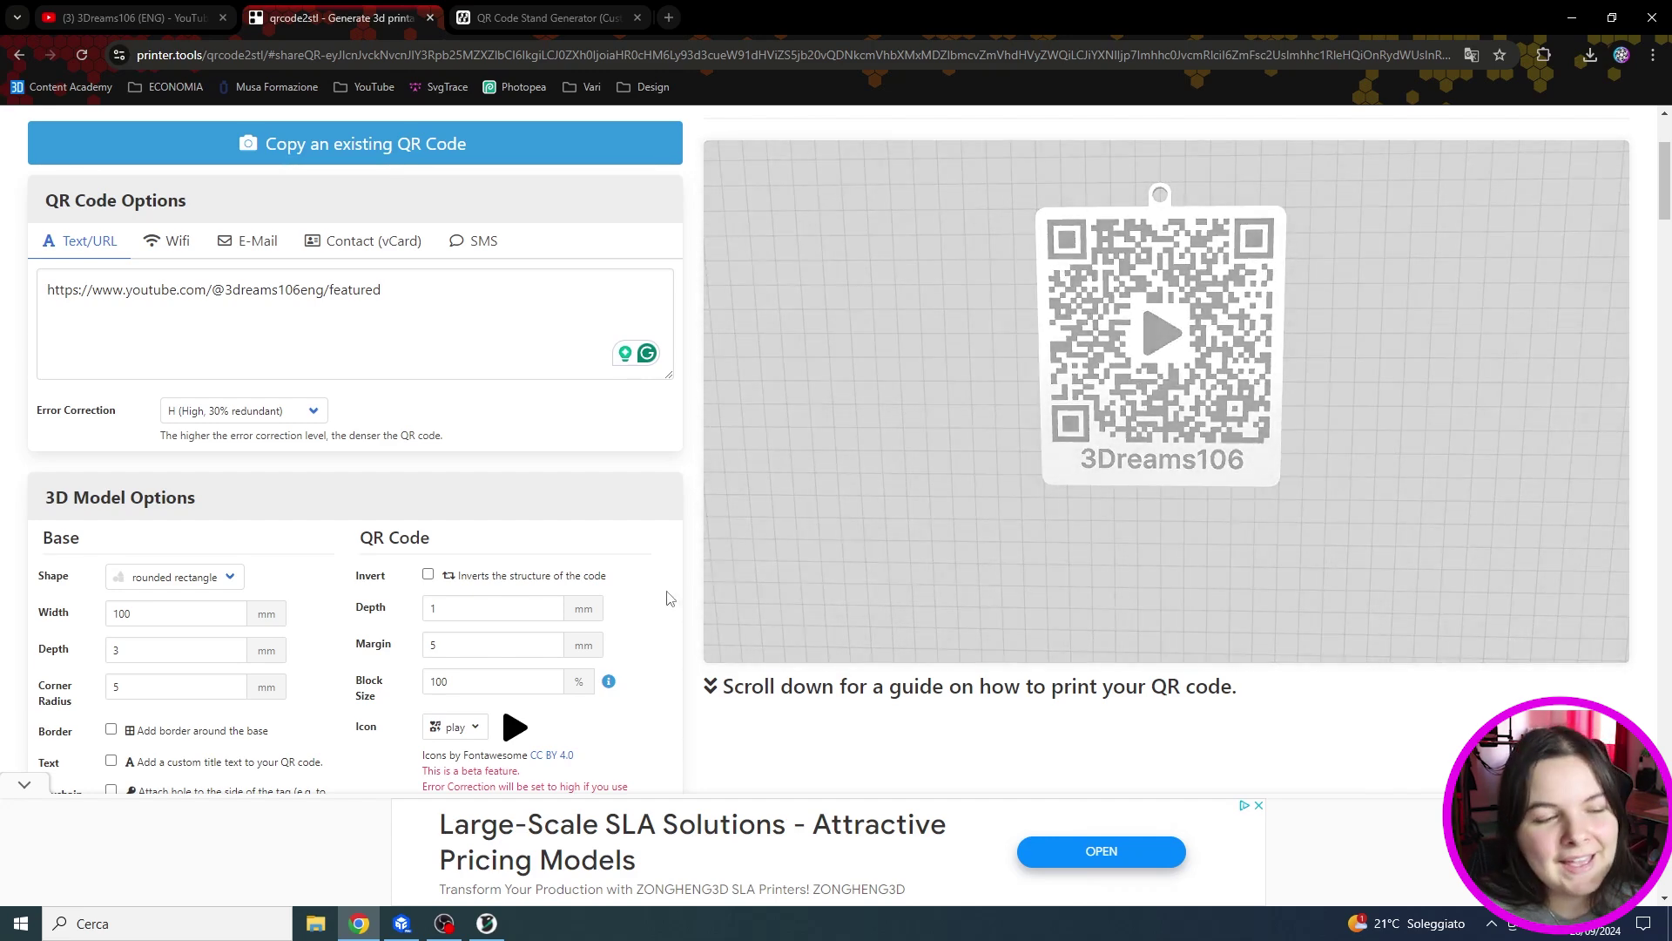
scroll(668, 598, down, 4)
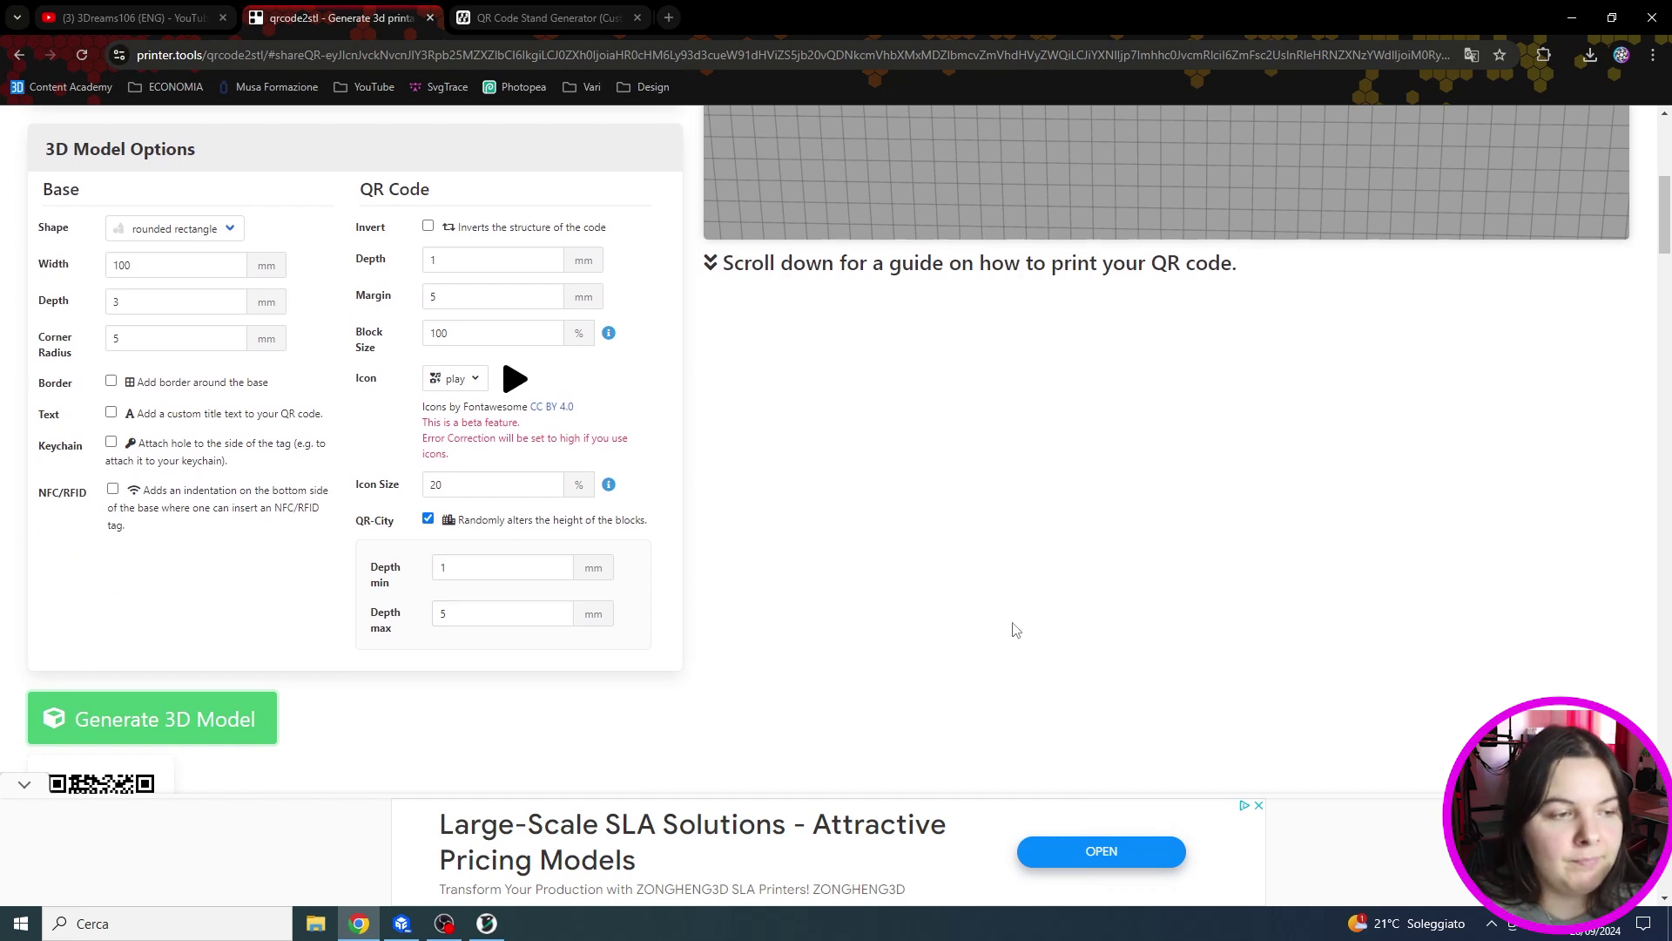
scroll(1016, 629, up, 4)
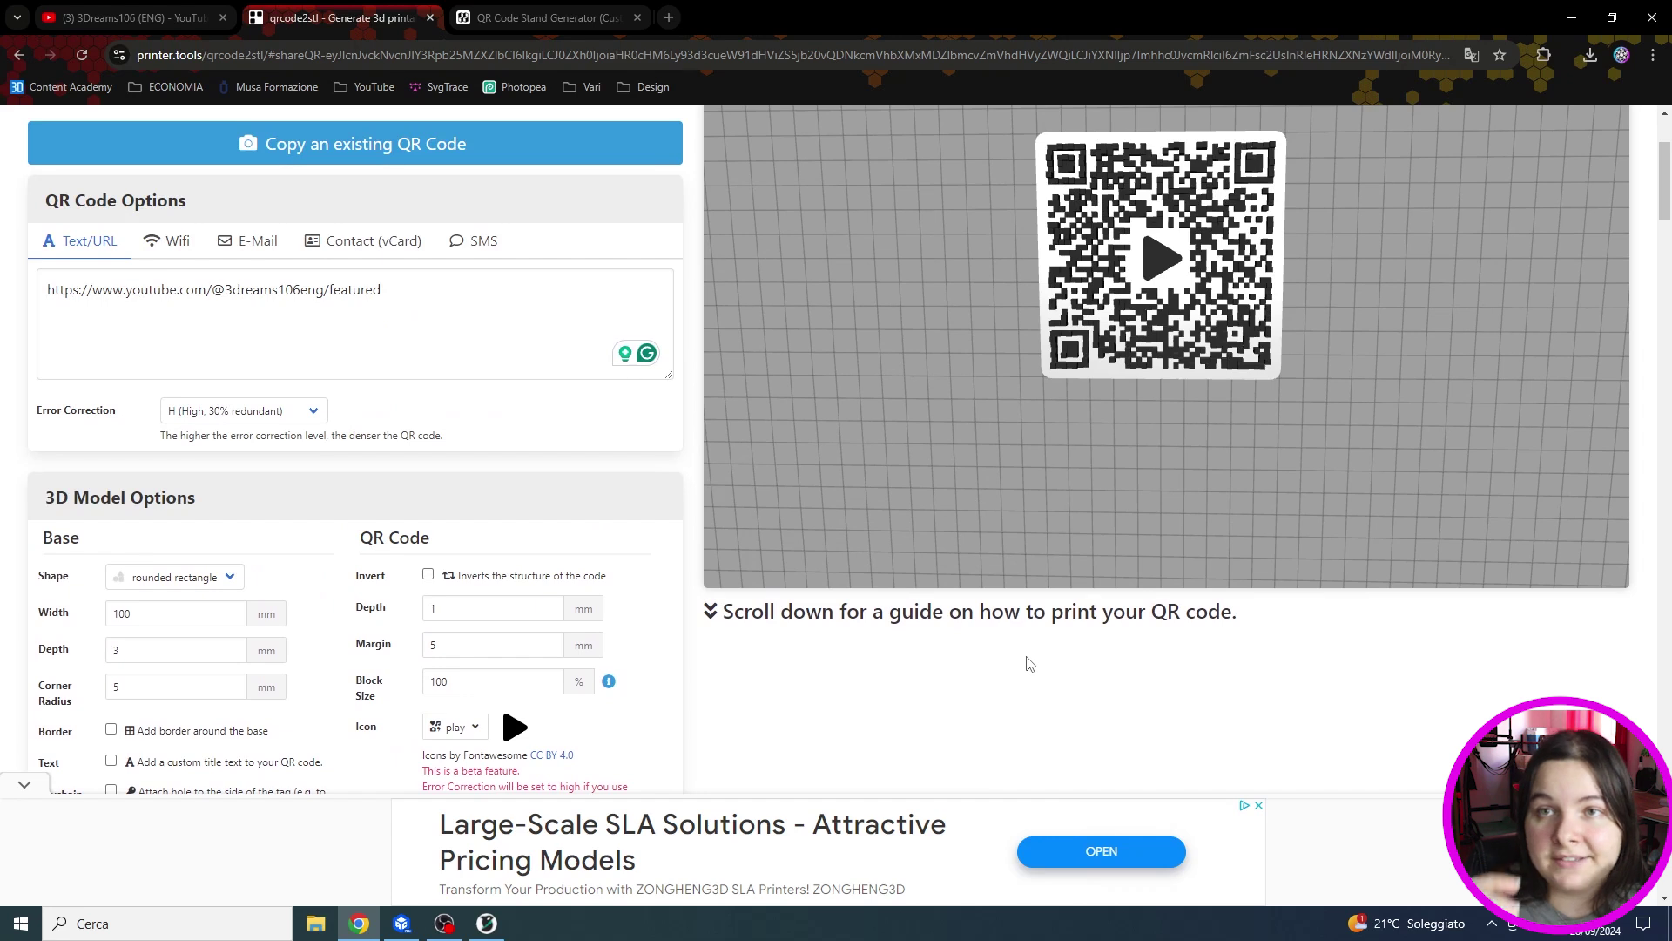
scroll(1025, 669, up, 1)
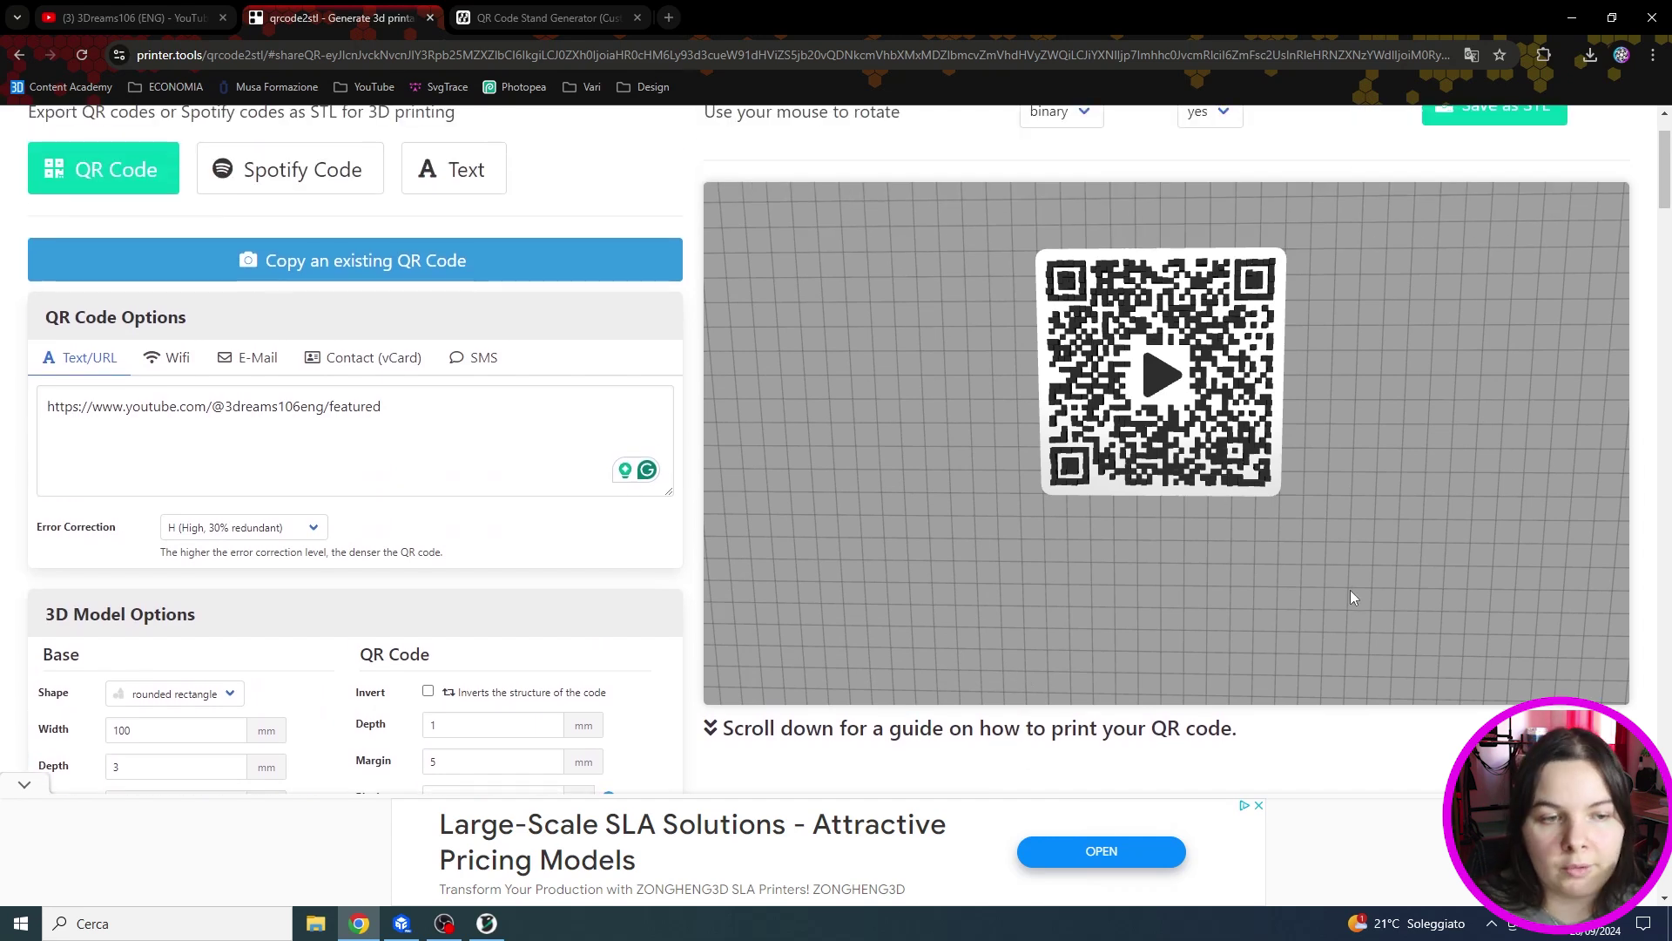
drag(1355, 568, 1154, 373)
scroll(1154, 373, up, 3)
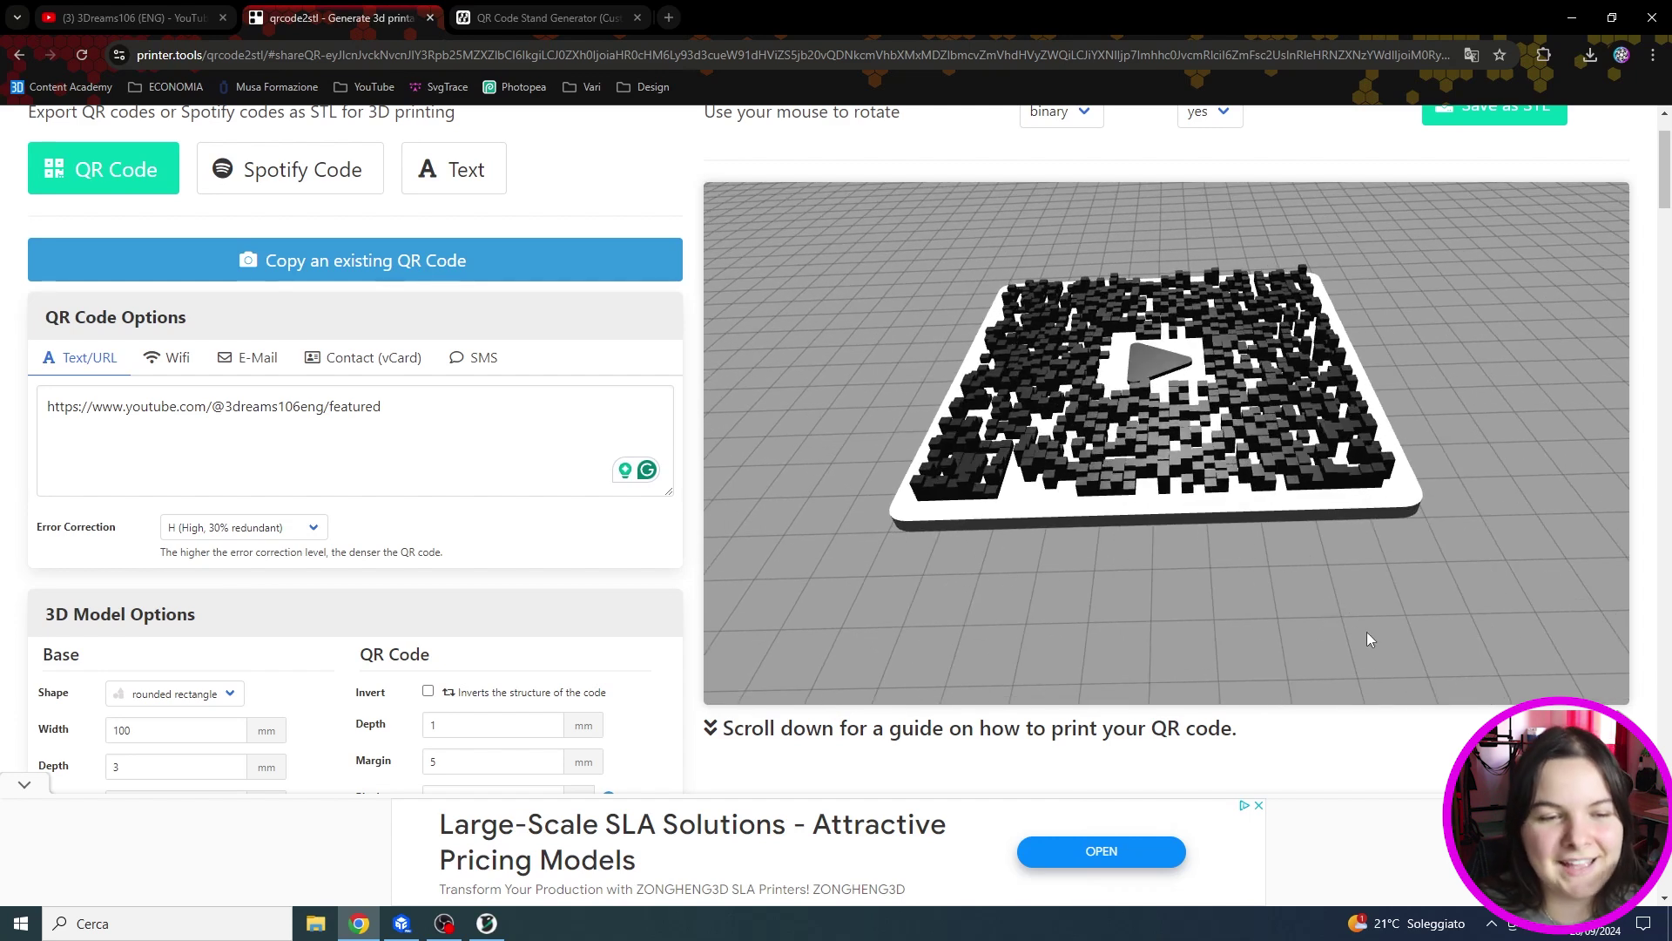
mouse_move(1373, 594)
mouse_down()
mouse_move(1419, 609)
mouse_move(1411, 624)
mouse_move(1385, 604)
mouse_move(1389, 618)
mouse_up()
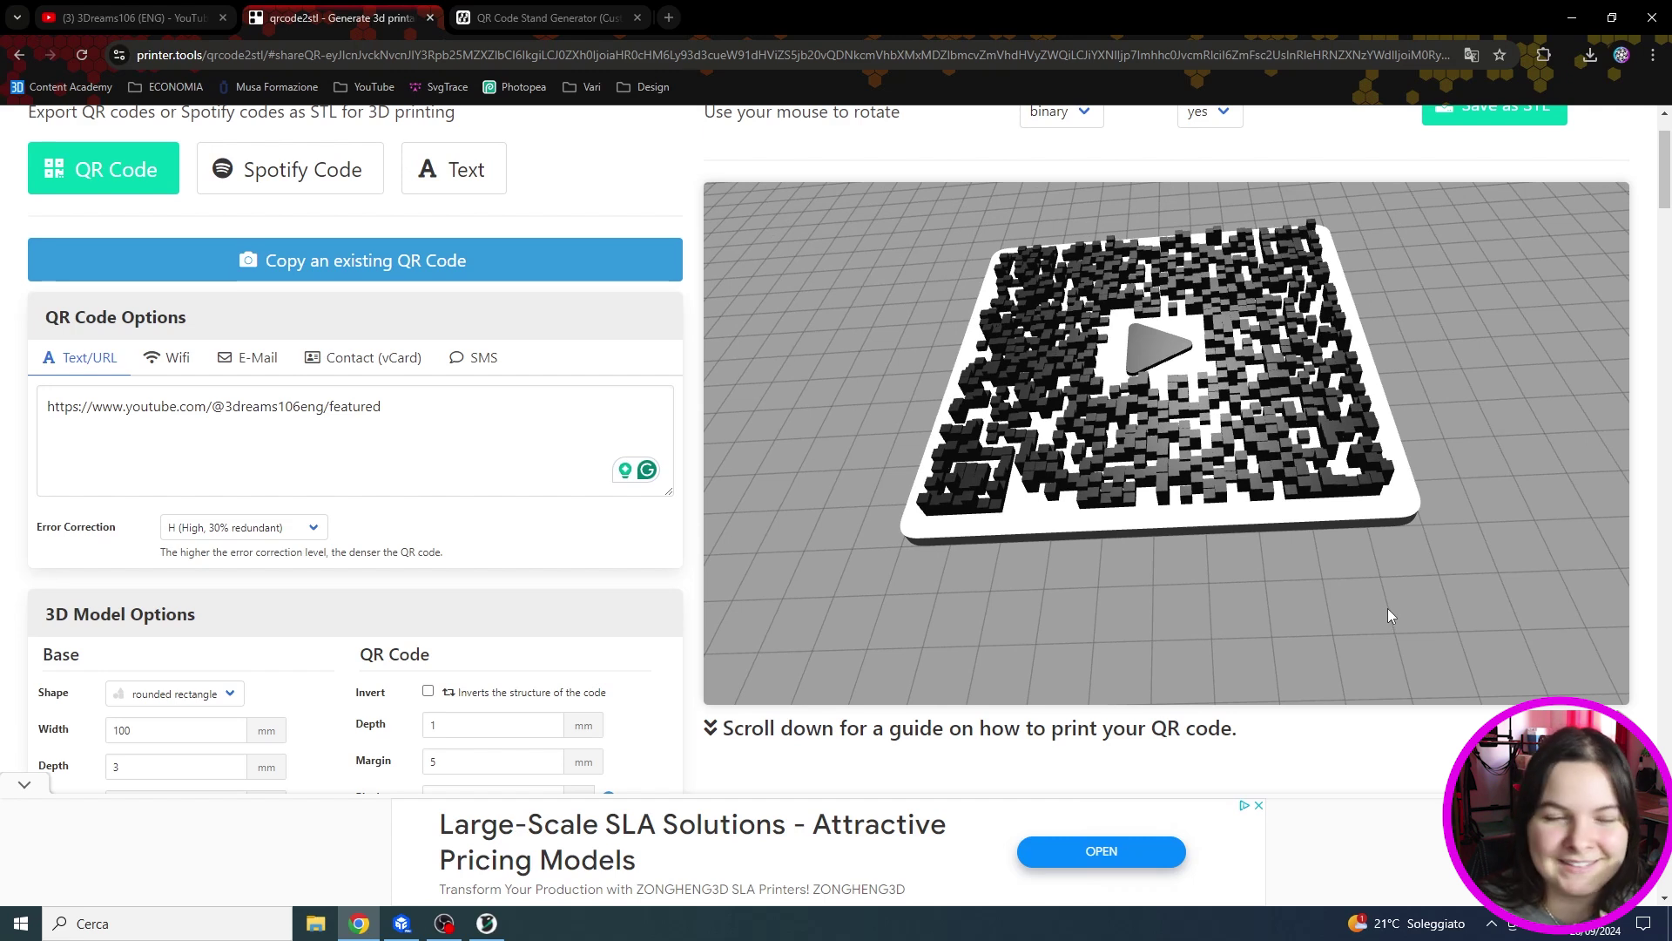